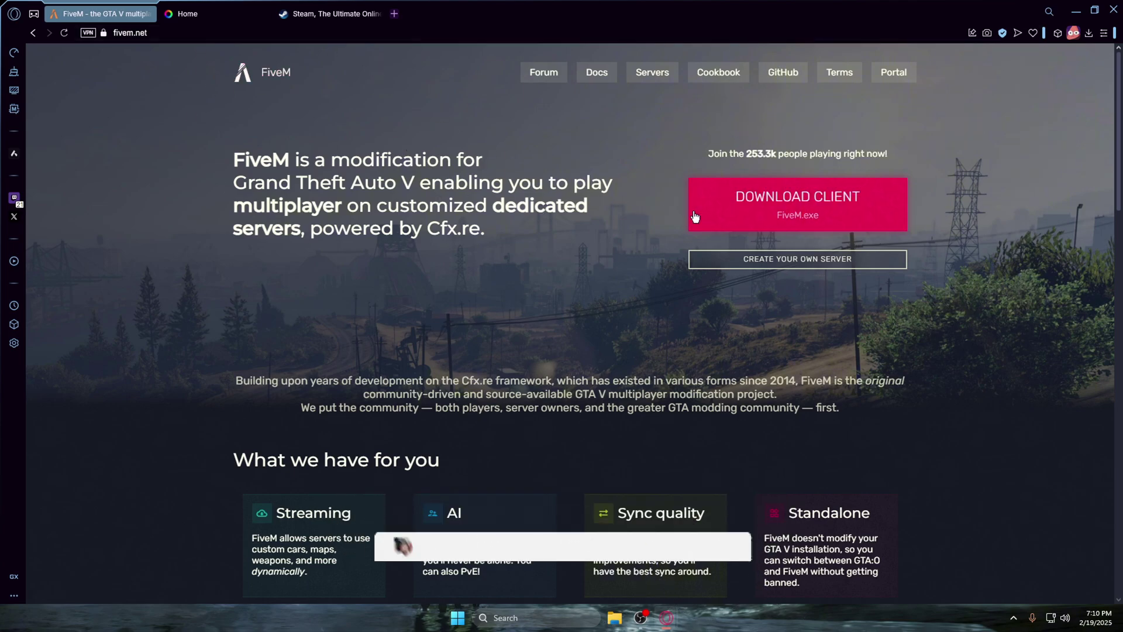
Download FiveM.exe from the FiveM site, accepting the terms, and run the installer
left_click(775, 199)
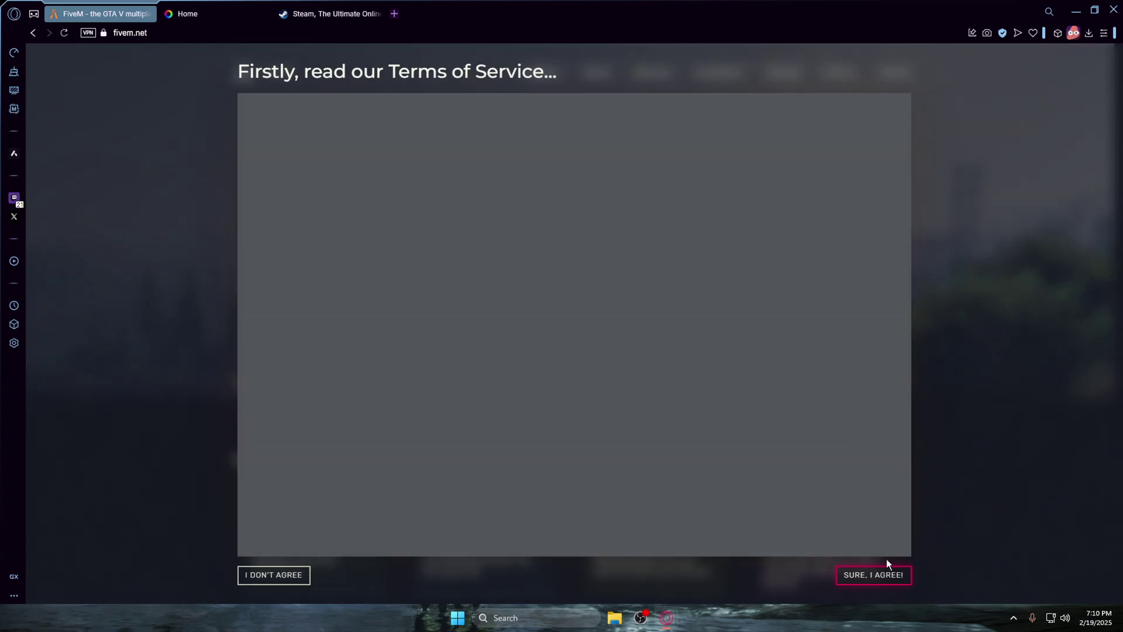
left_click(886, 564)
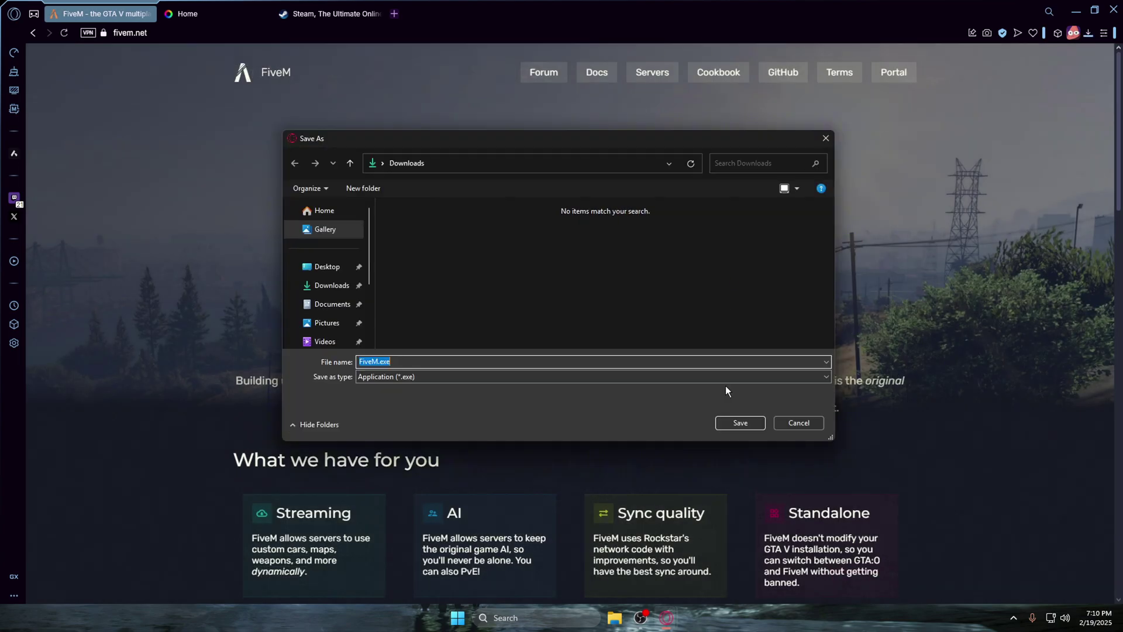
left_click(736, 420)
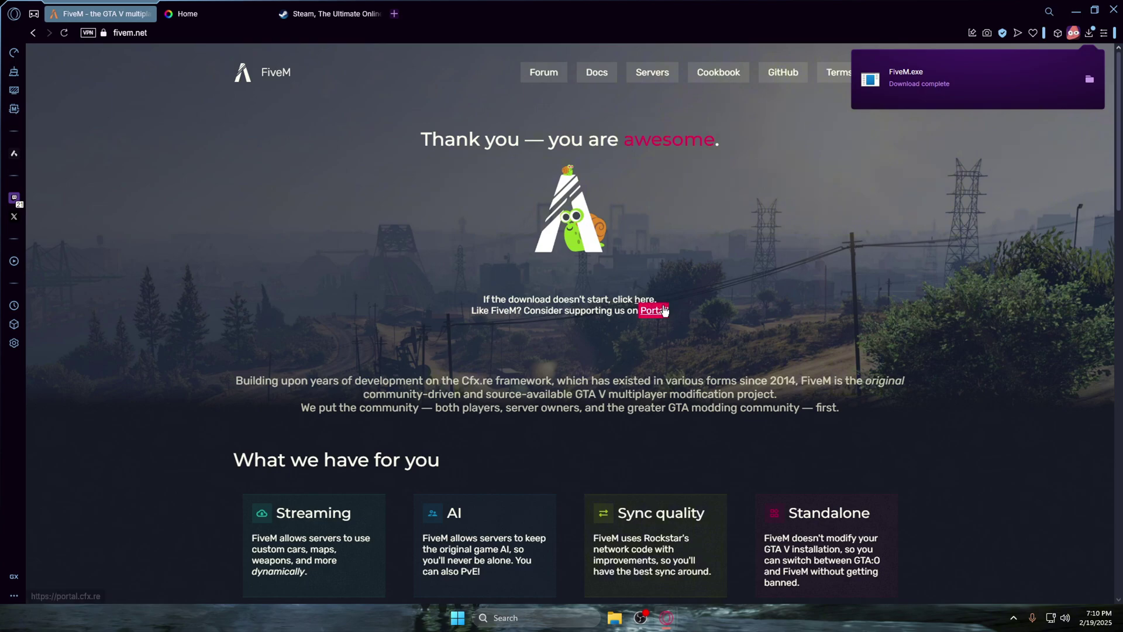
left_click(907, 93)
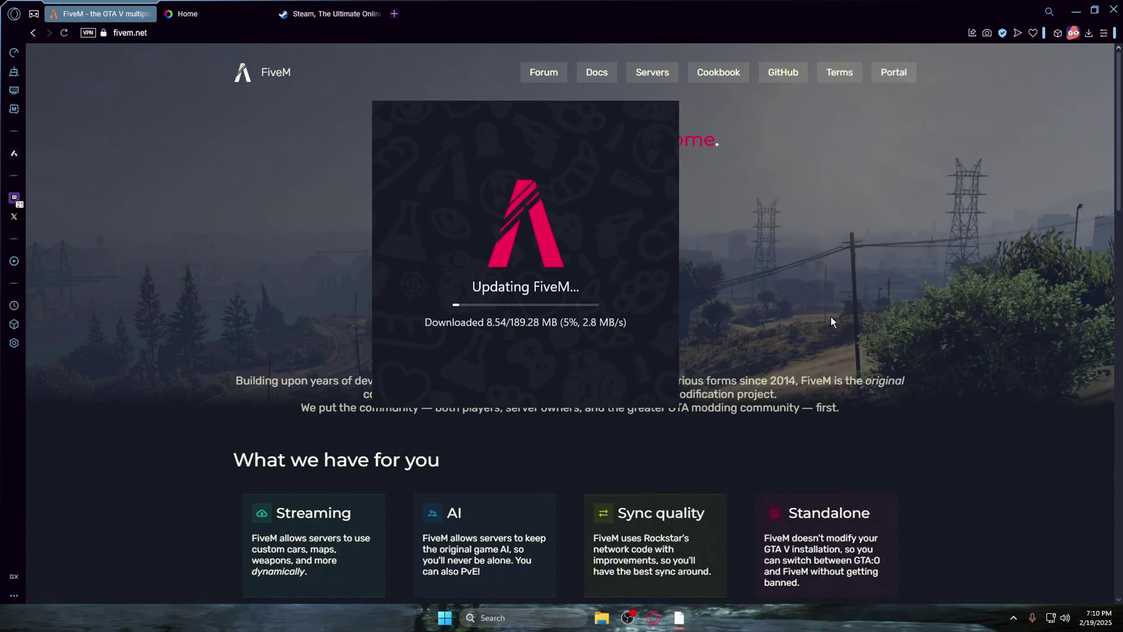
Visit the Steam pages in the browser, then bring up the Steam app through Windows search
left_click(333, 14)
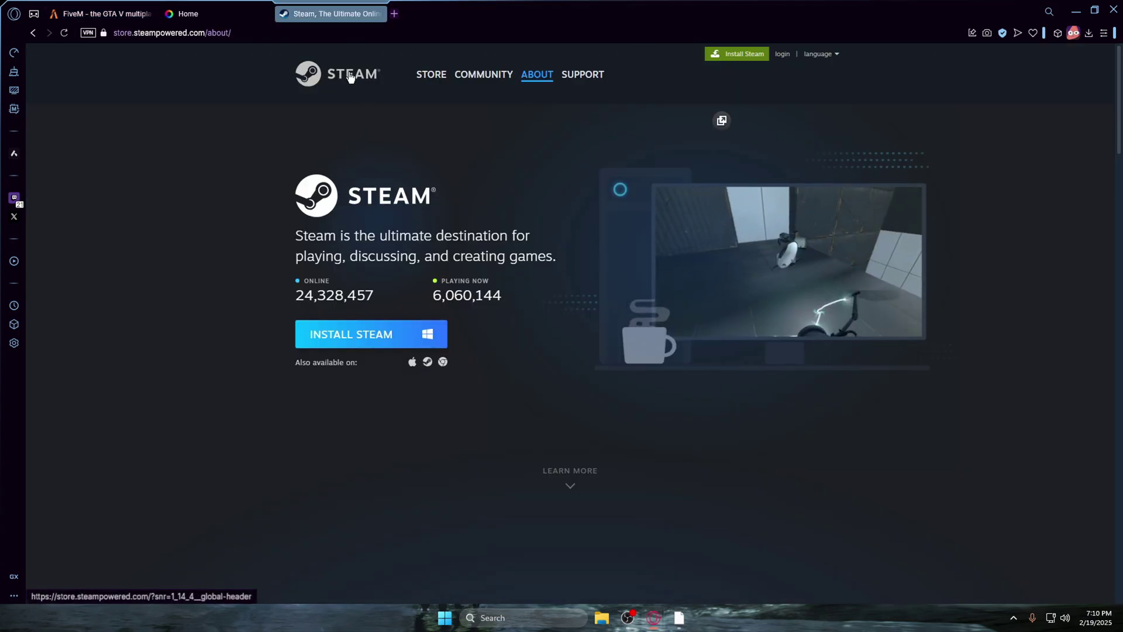
left_click(431, 74)
left_click(738, 54)
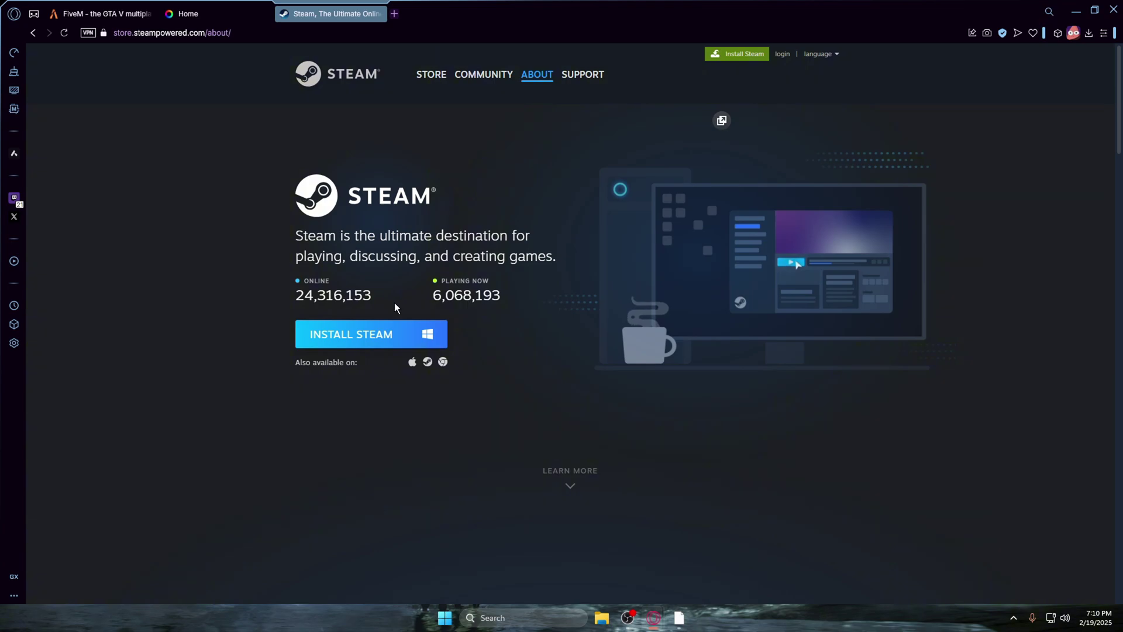
left_click(418, 334)
key("Return")
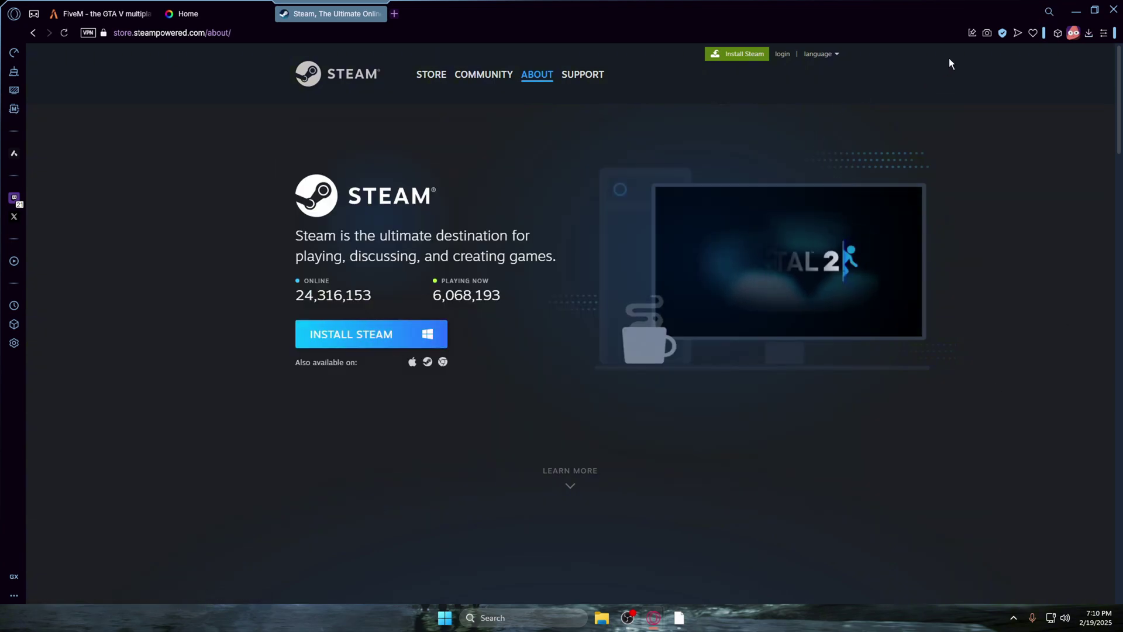
key("super")
type("steam")
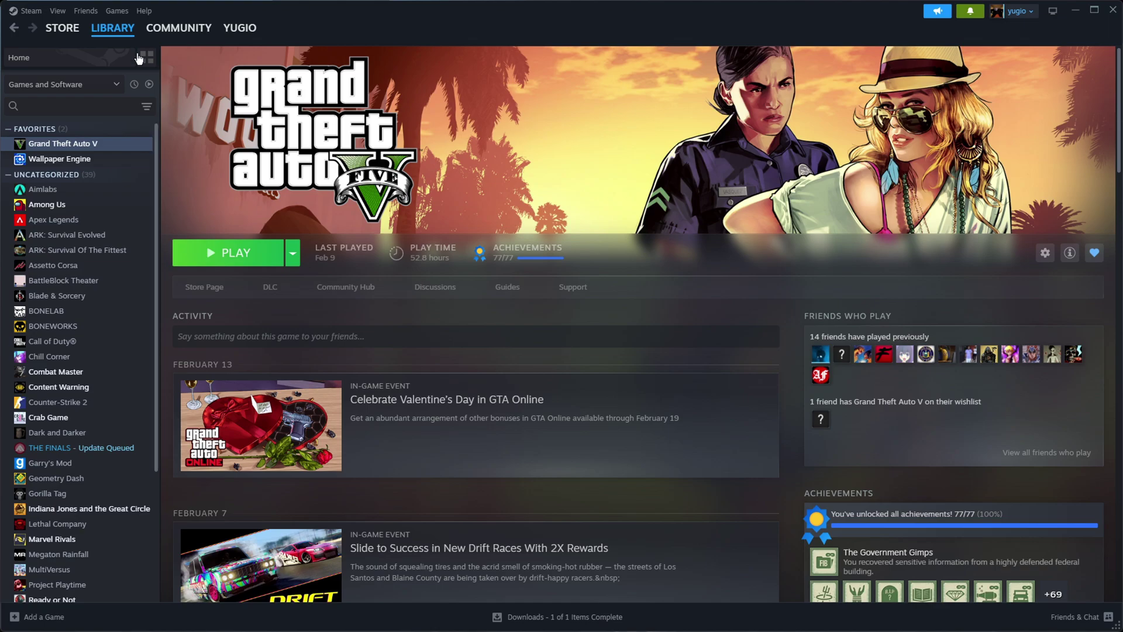
left_click(62, 28)
mouse_move(110, 45)
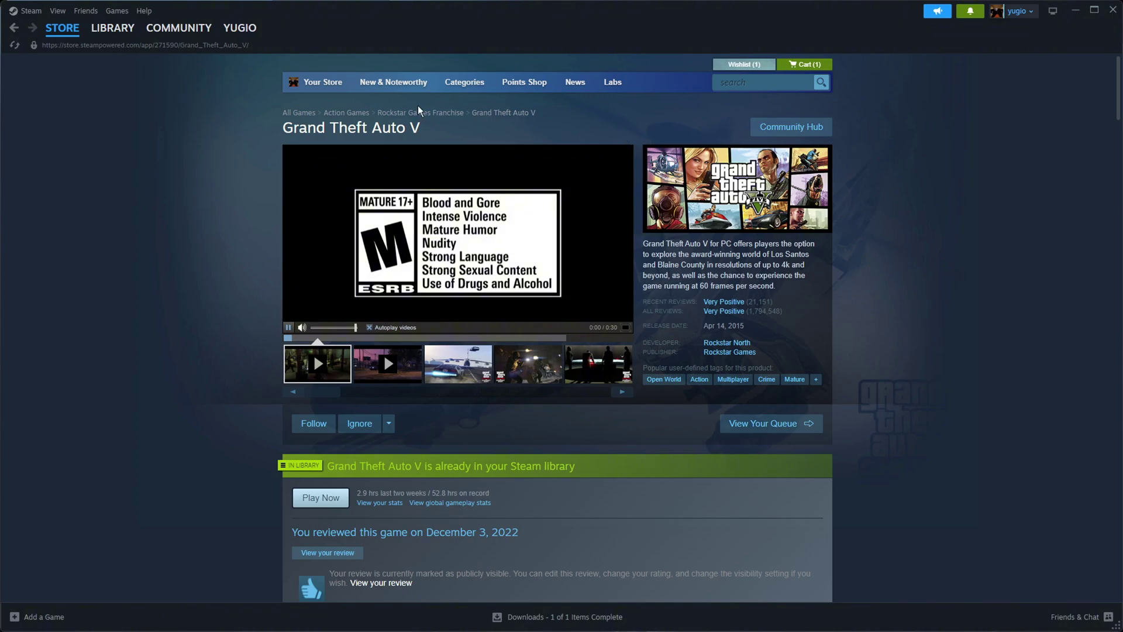
left_click(735, 86)
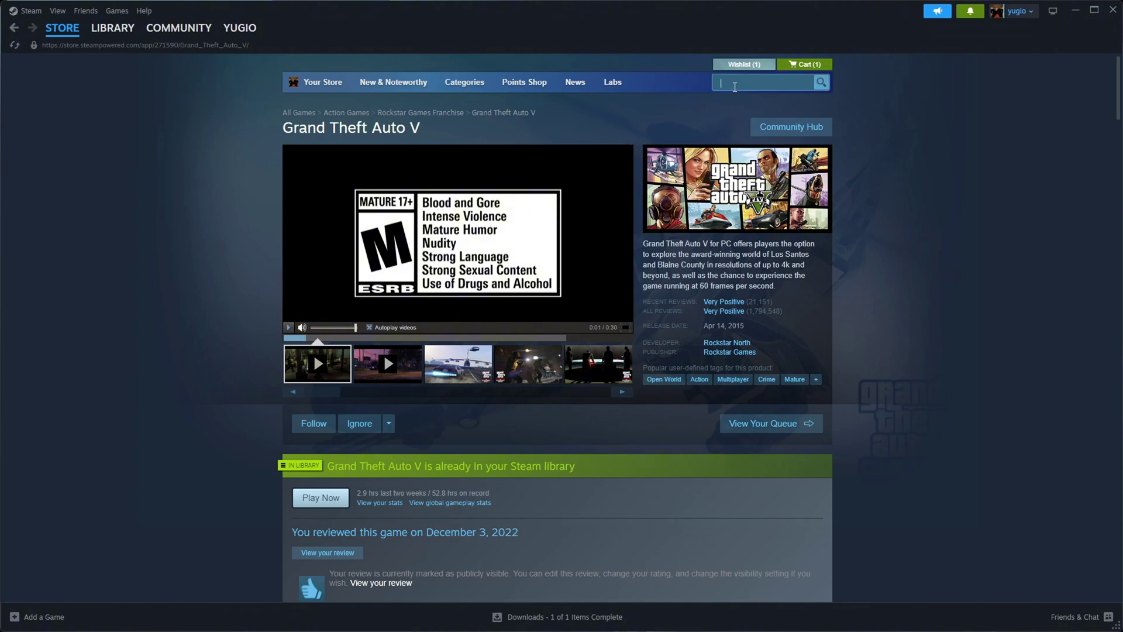
type("grand")
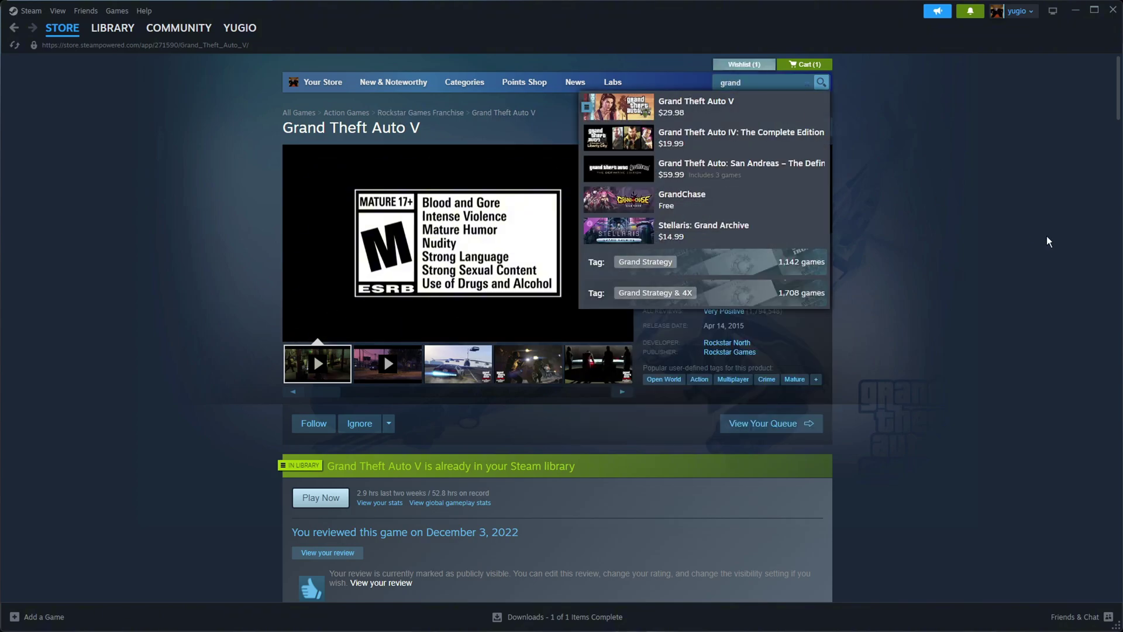
left_click(870, 295)
scroll(871, 295, "down", 2)
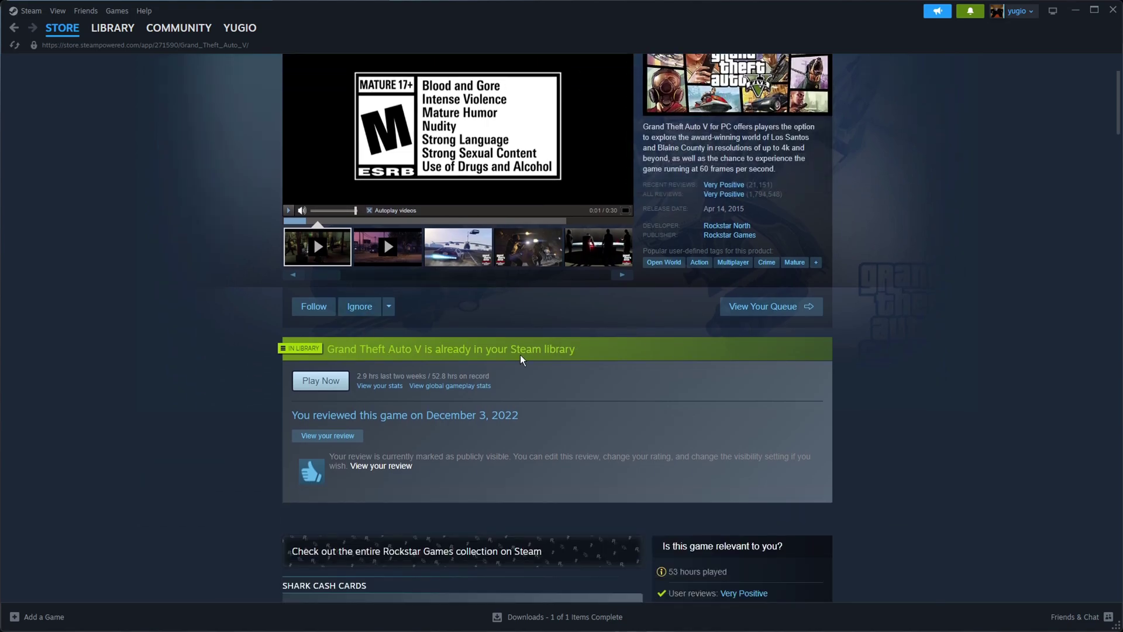
left_click(113, 28)
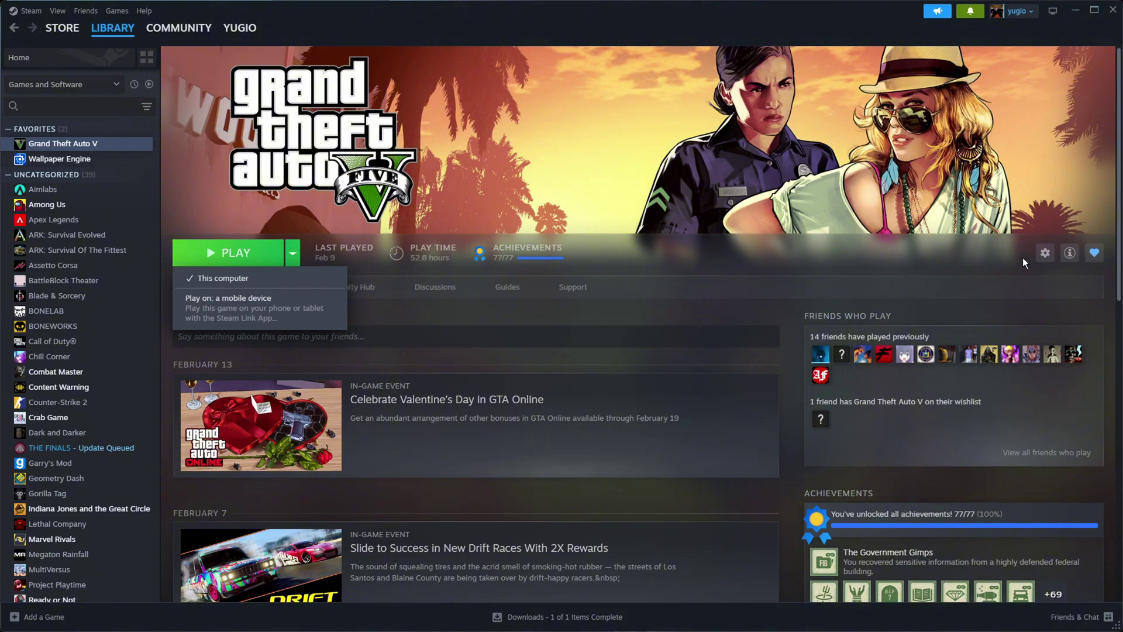
left_click(1046, 253)
mouse_move(1030, 311)
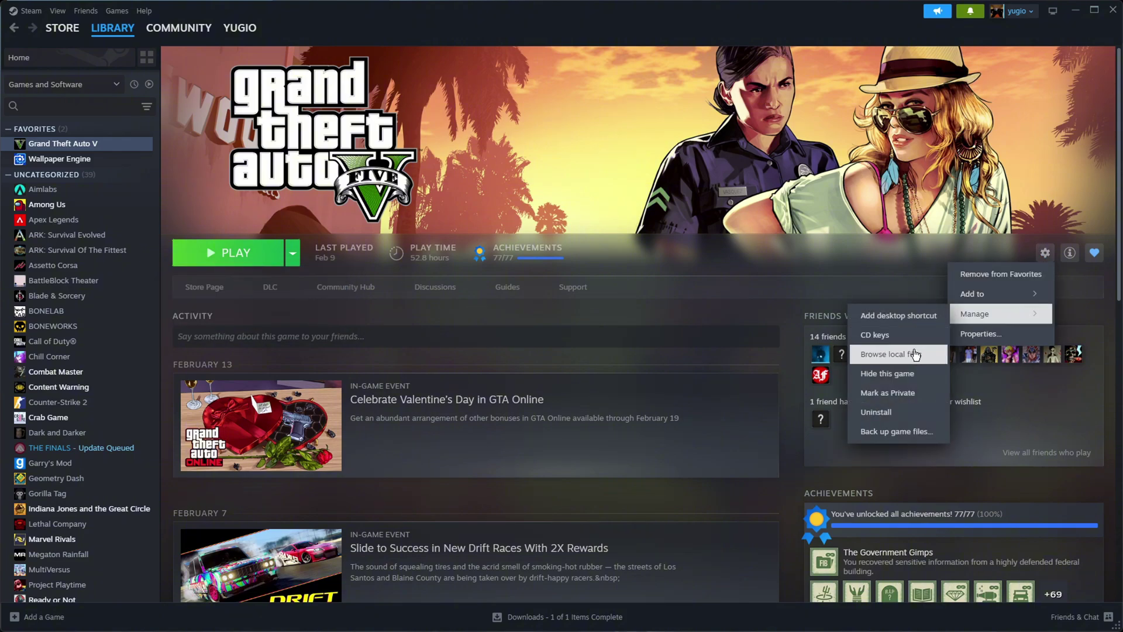
left_click(890, 354)
left_click(41, 294)
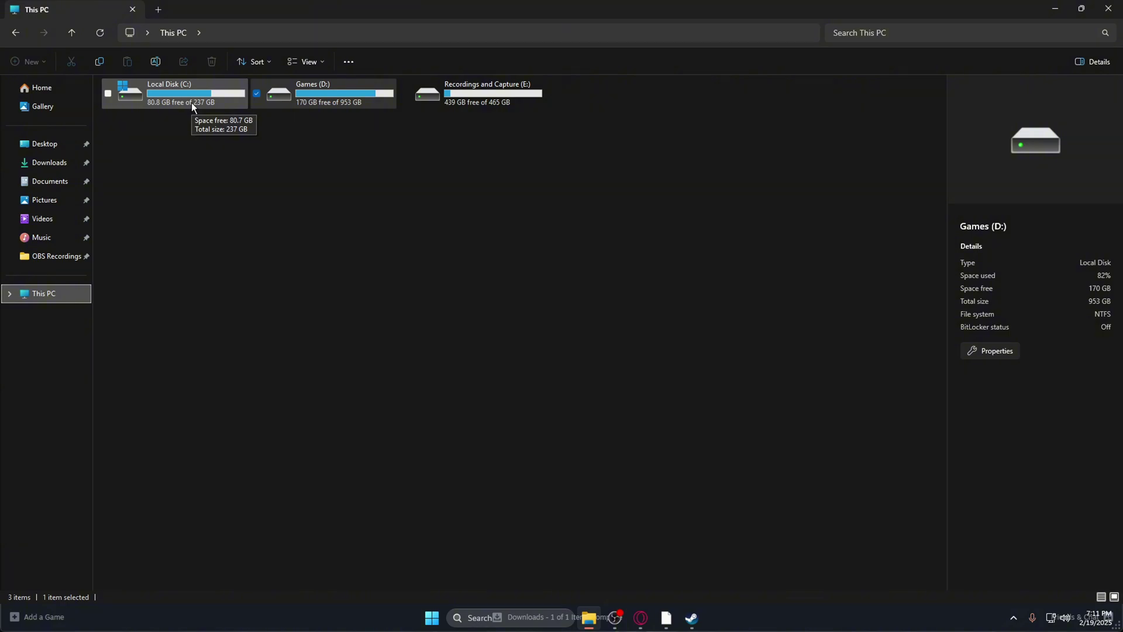
double_click(350, 94)
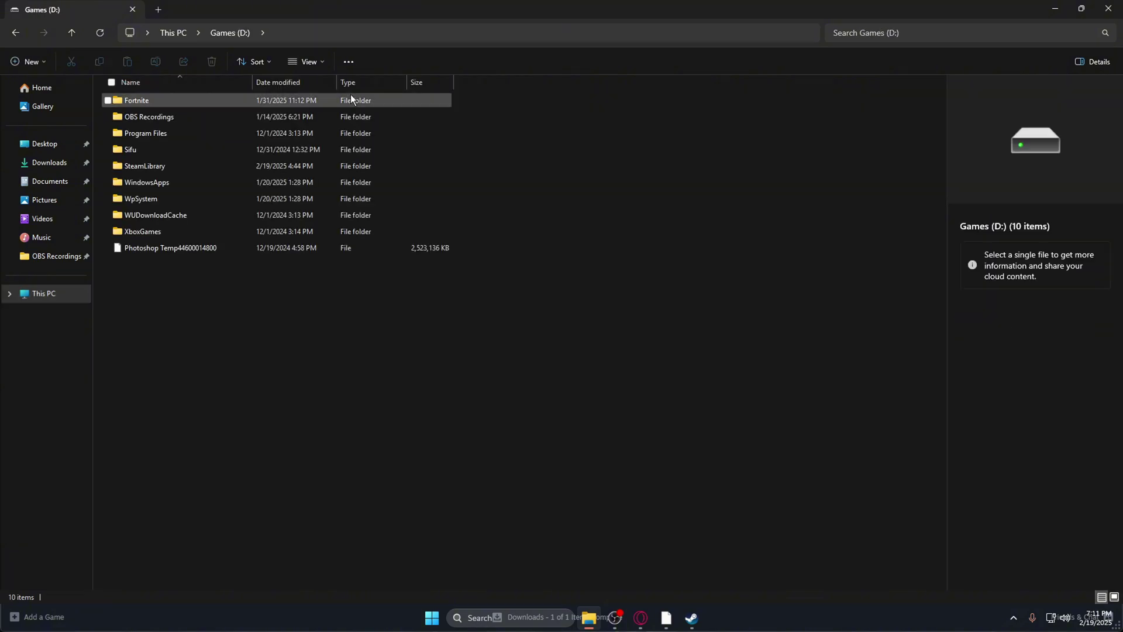
left_click(1109, 8)
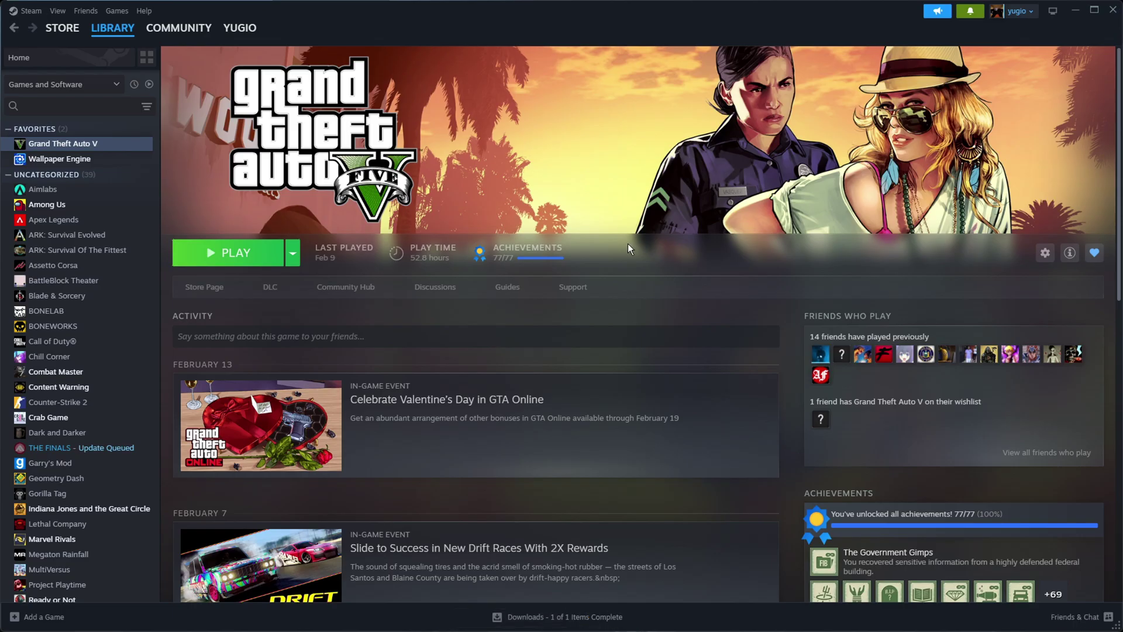
Close Steam and bring up FiveM's file picker for the GTA5.exe location
left_click(1113, 10)
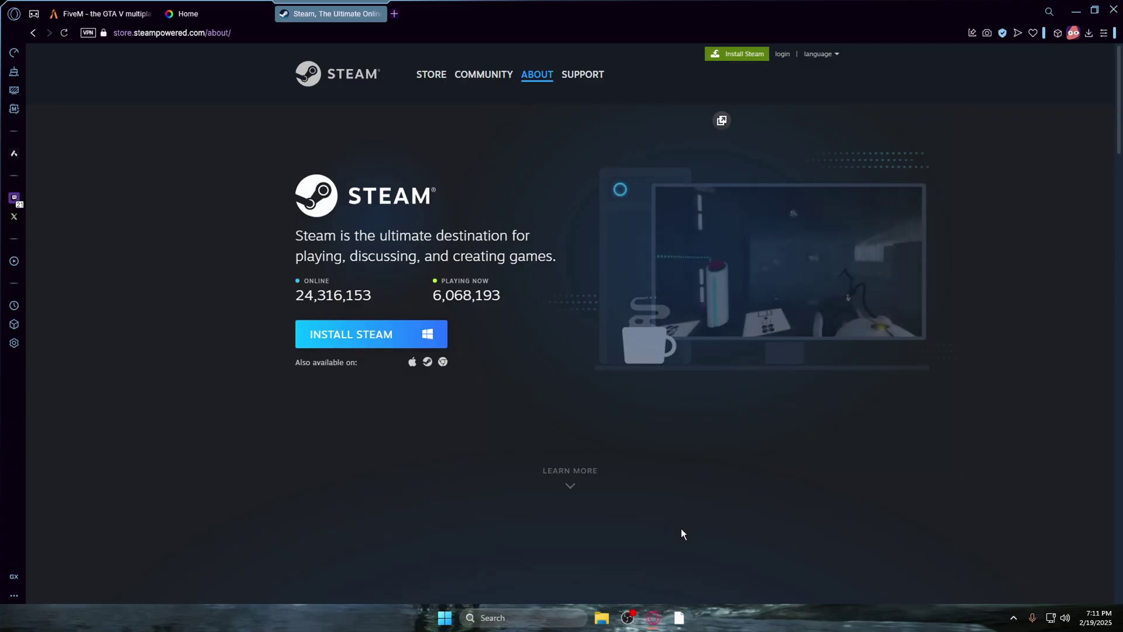
left_click(674, 617)
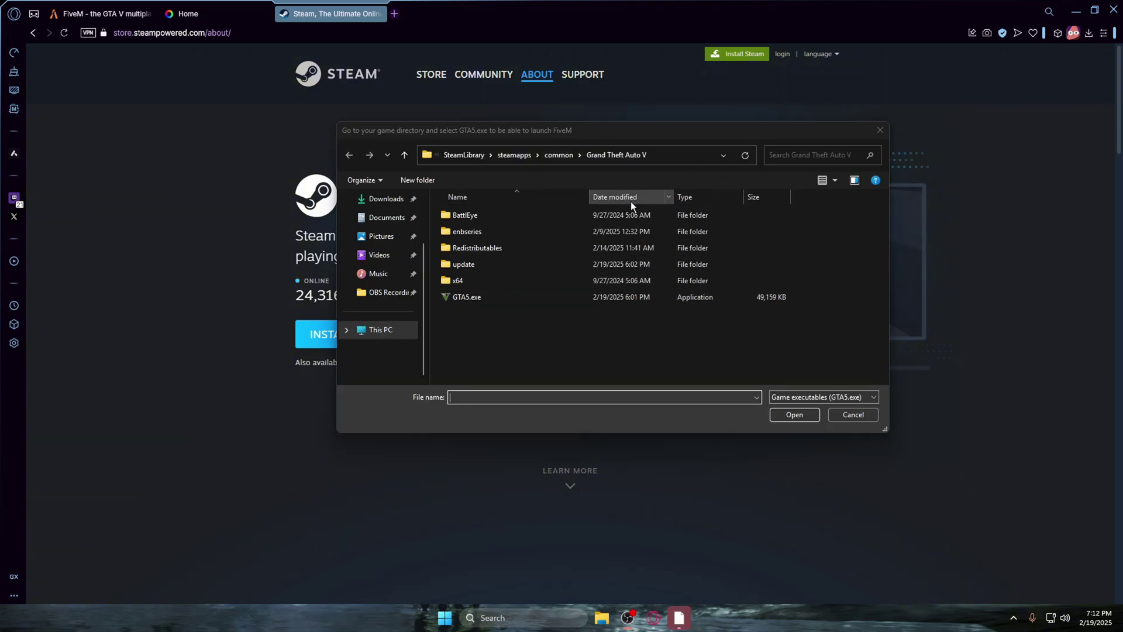
left_click(549, 135)
left_click_drag(548, 132, 516, 131)
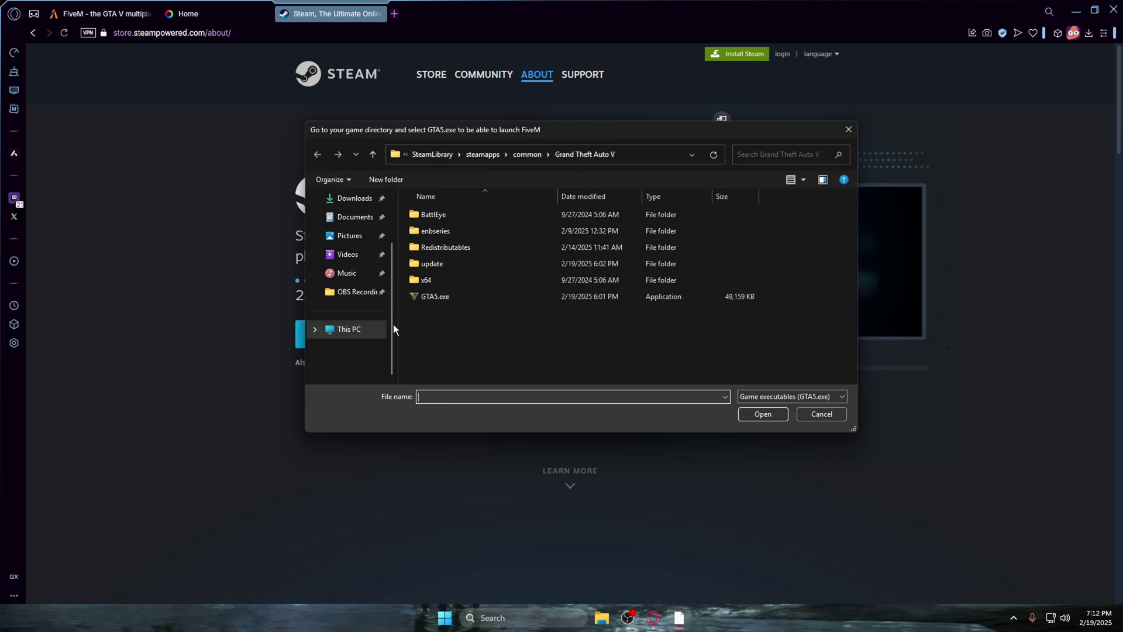
Choose GTA5.exe in D:\SteamLibrary\steamapps\common\Grand Theft Auto V as FiveM's game executable
left_click(351, 329)
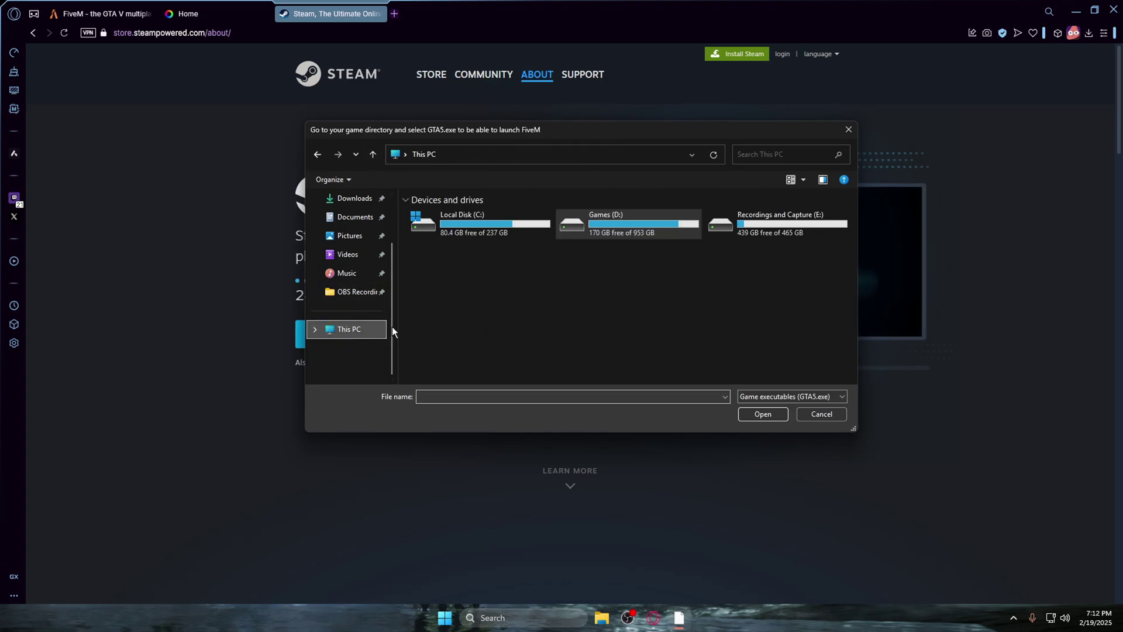
double_click(640, 224)
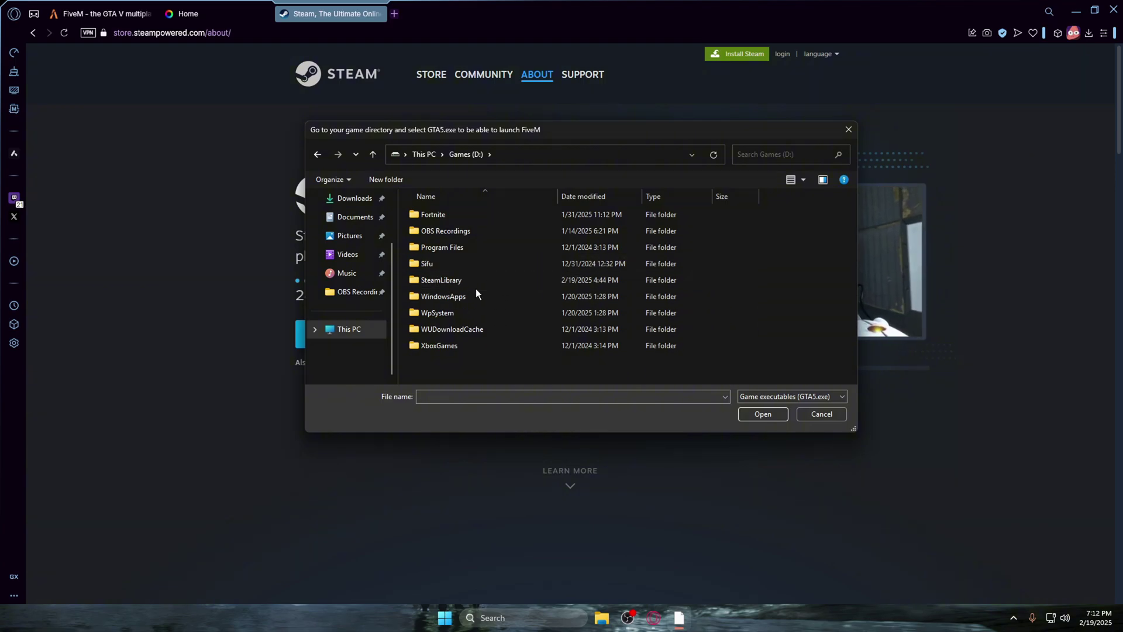
double_click(461, 282)
double_click(456, 216)
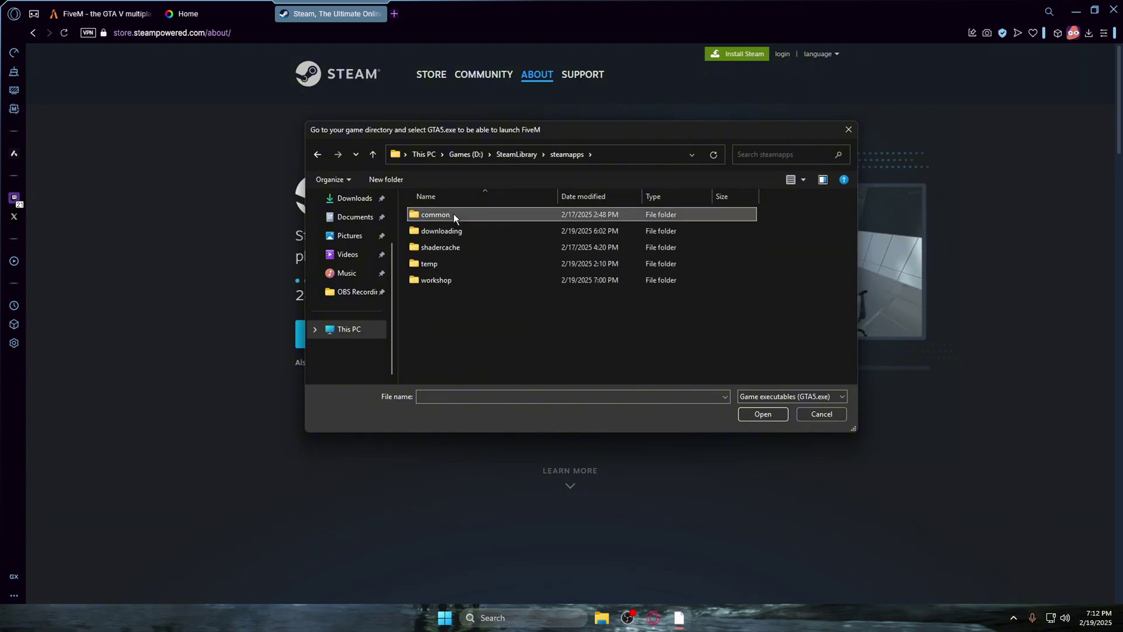
double_click(454, 213)
double_click(444, 279)
left_click(475, 300)
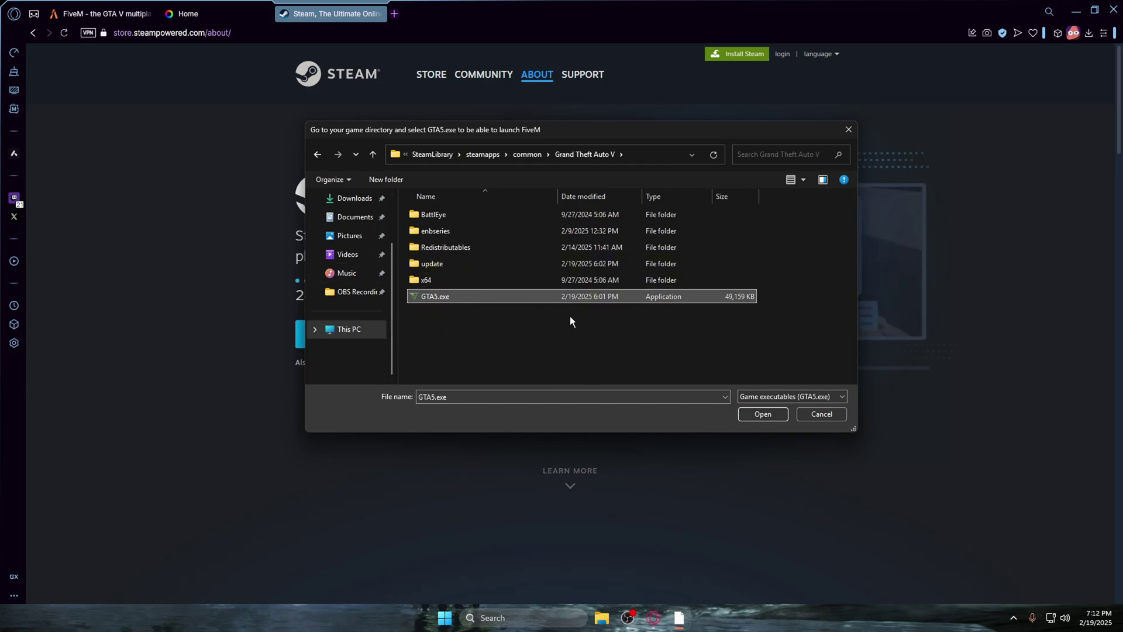
left_click(778, 418)
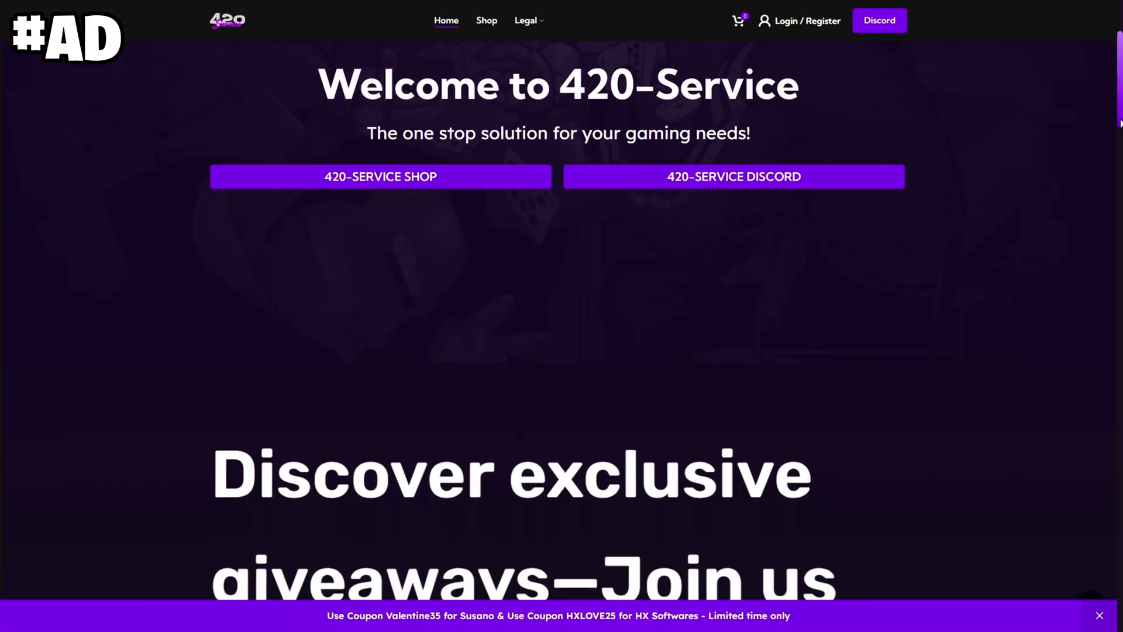
left_click_drag(1121, 123, 1110, 219)
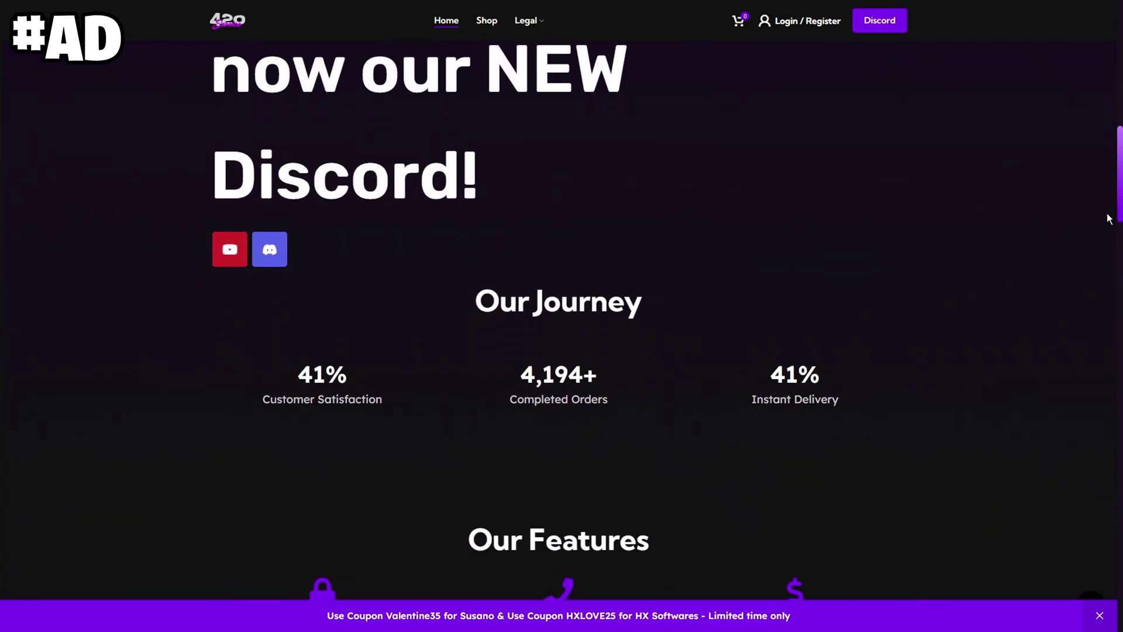
left_click(489, 23)
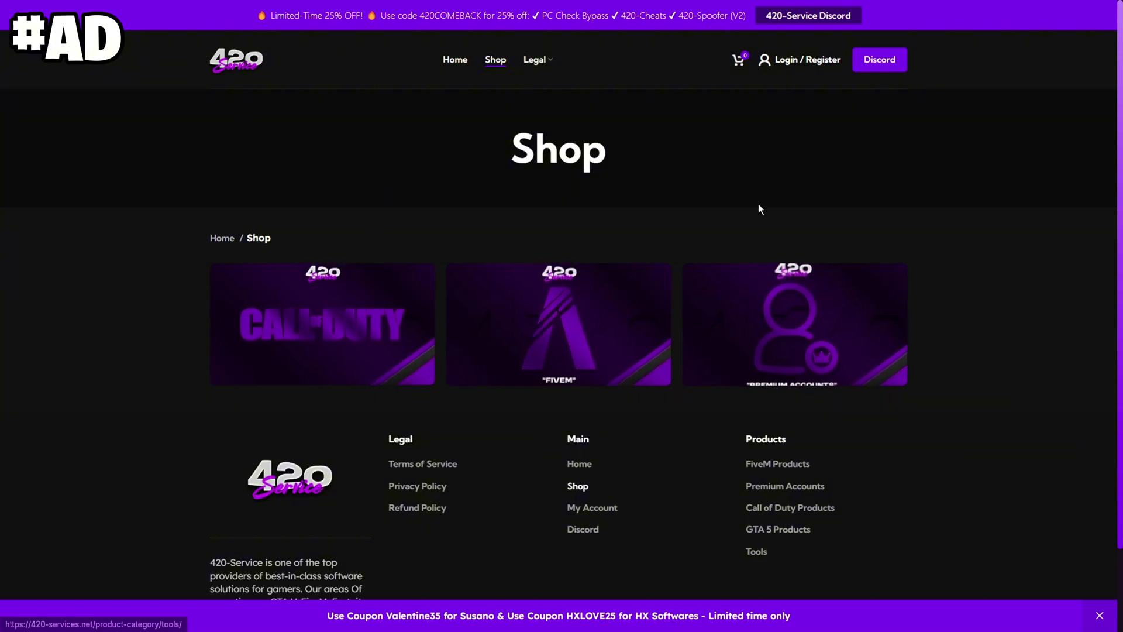
left_click(454, 60)
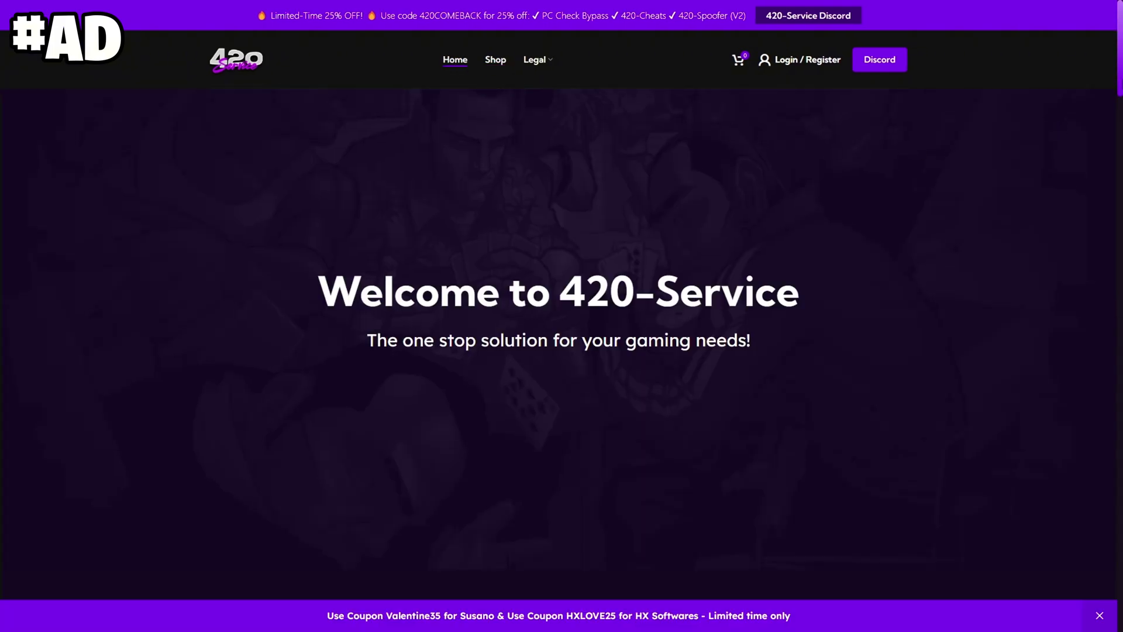
scroll(559, 316, "down", 10)
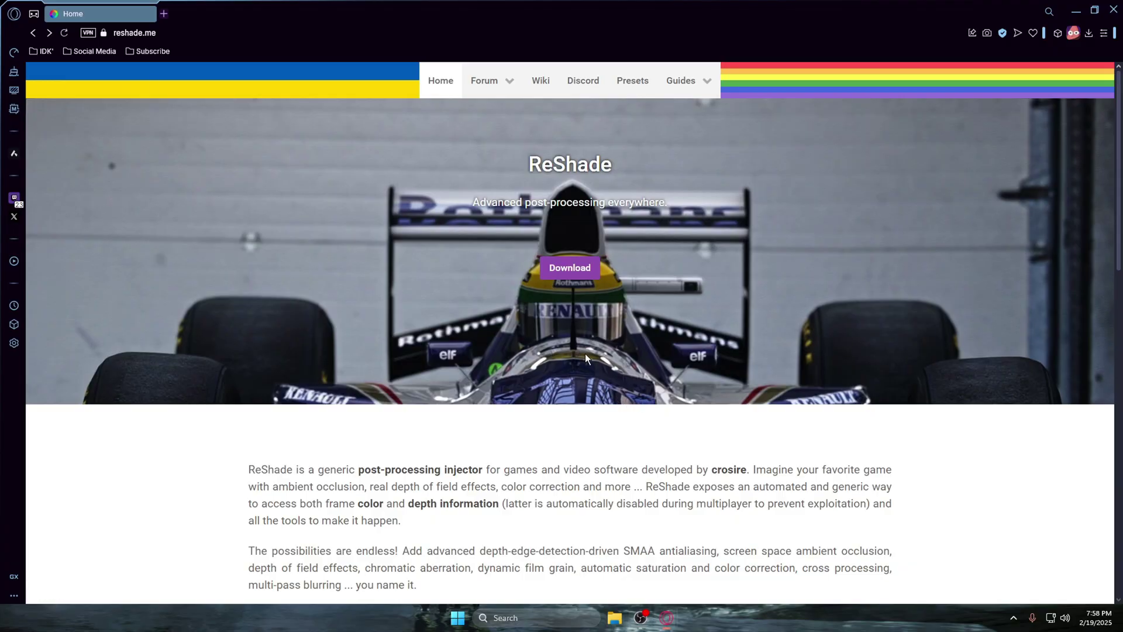
Download ReShade 6.4.0 from reshade.me and confirm the download finished
left_click(570, 271)
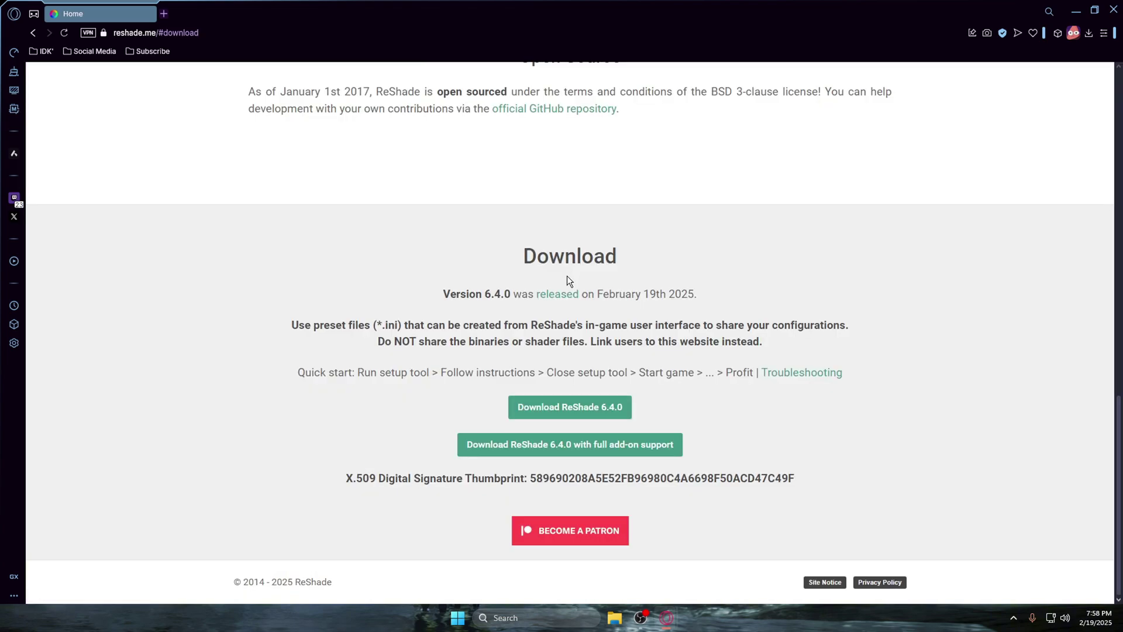
left_click(590, 404)
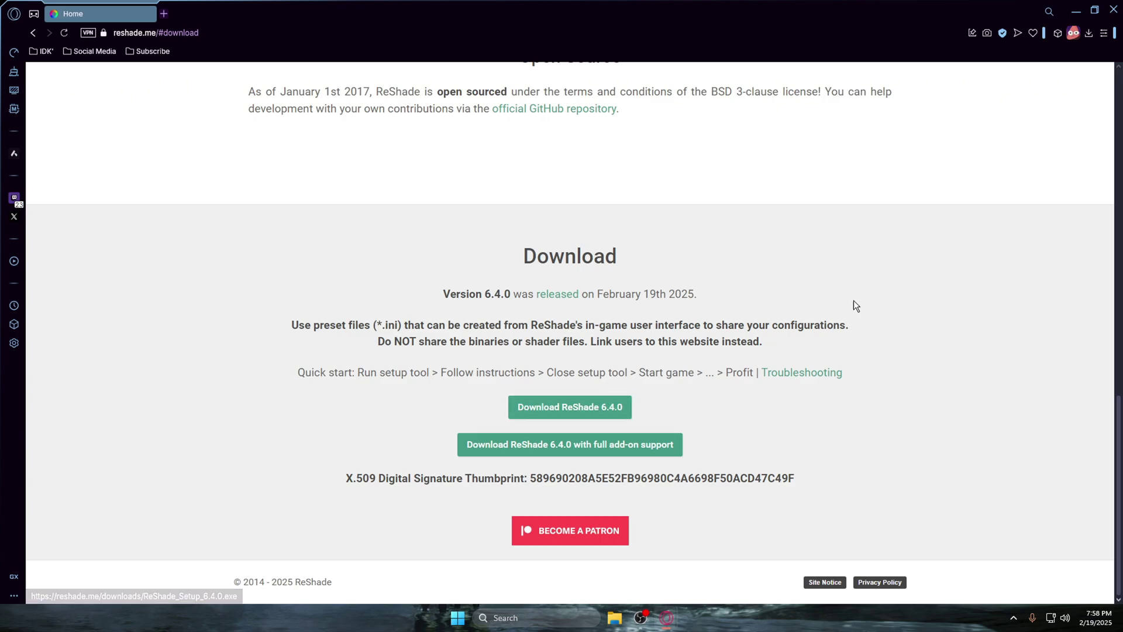
left_click(1089, 34)
left_click(960, 109)
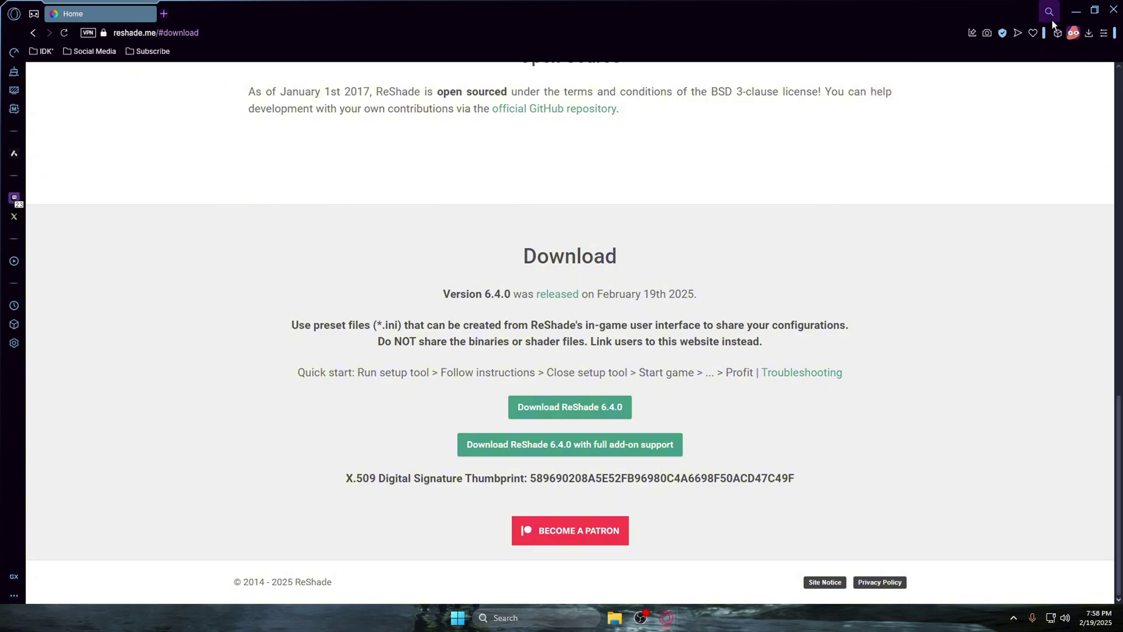
Close the browser and the old ReShade setup, then go to Downloads in File Explorer
left_click(1115, 10)
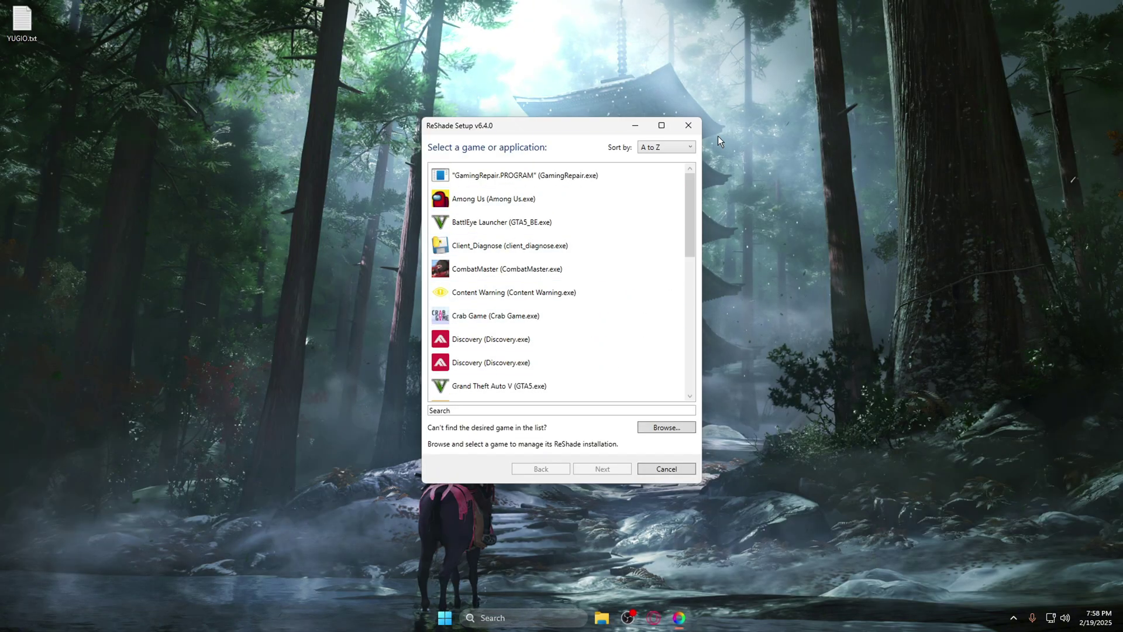
left_click(687, 115)
key("super+e")
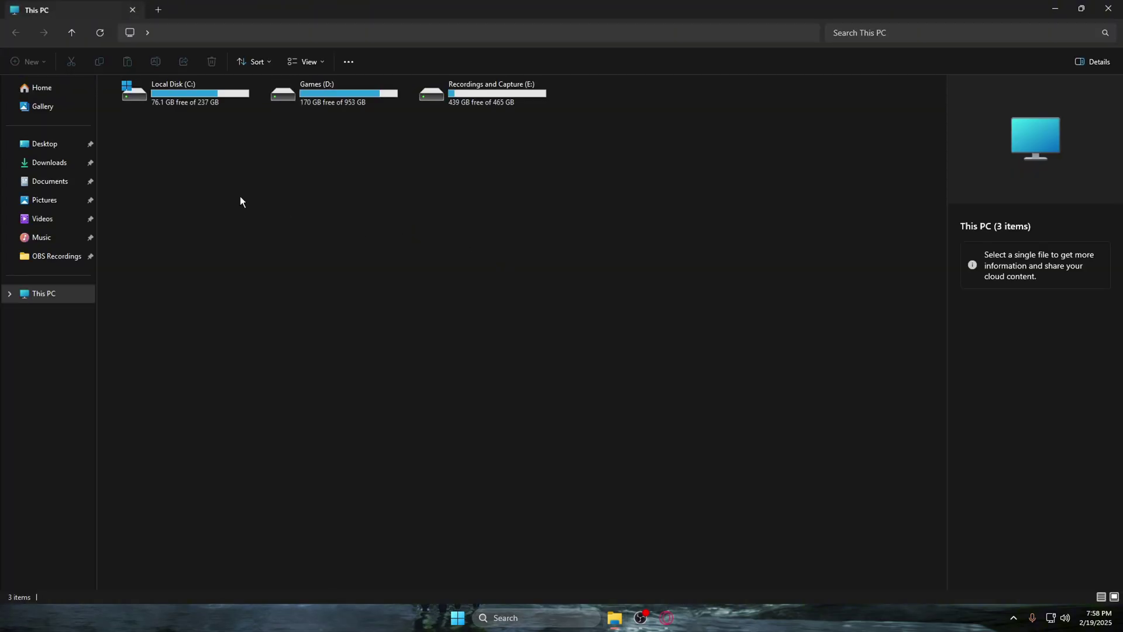
left_click(49, 162)
Launch ReShade_Setup_6.4.0 (1).exe and bring up its game file browser
left_click(264, 63)
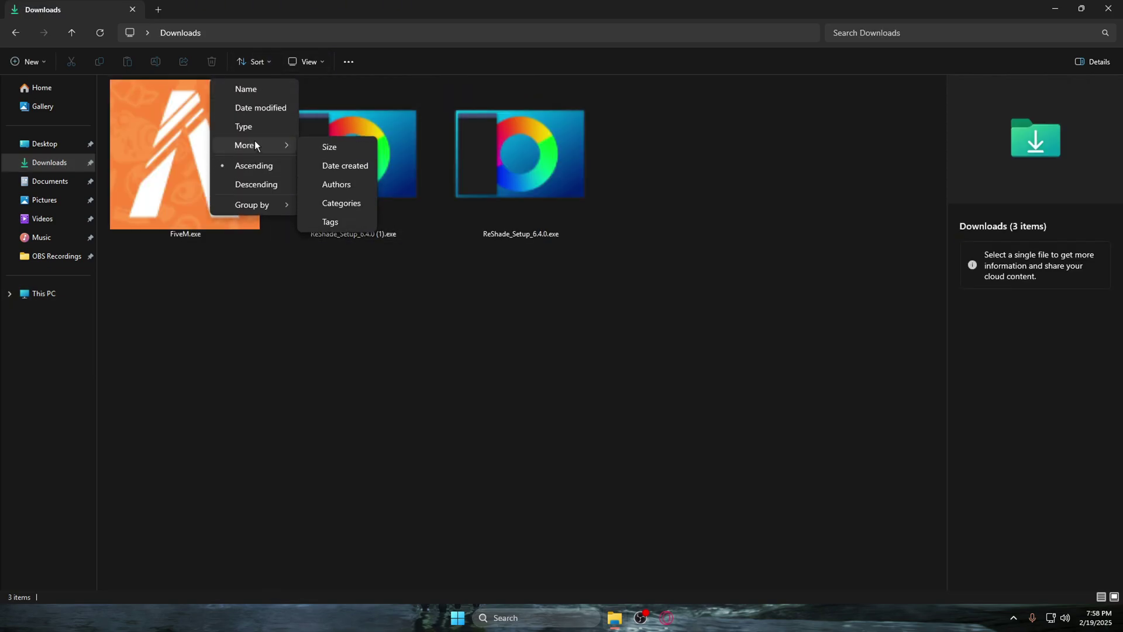
mouse_move(252, 205)
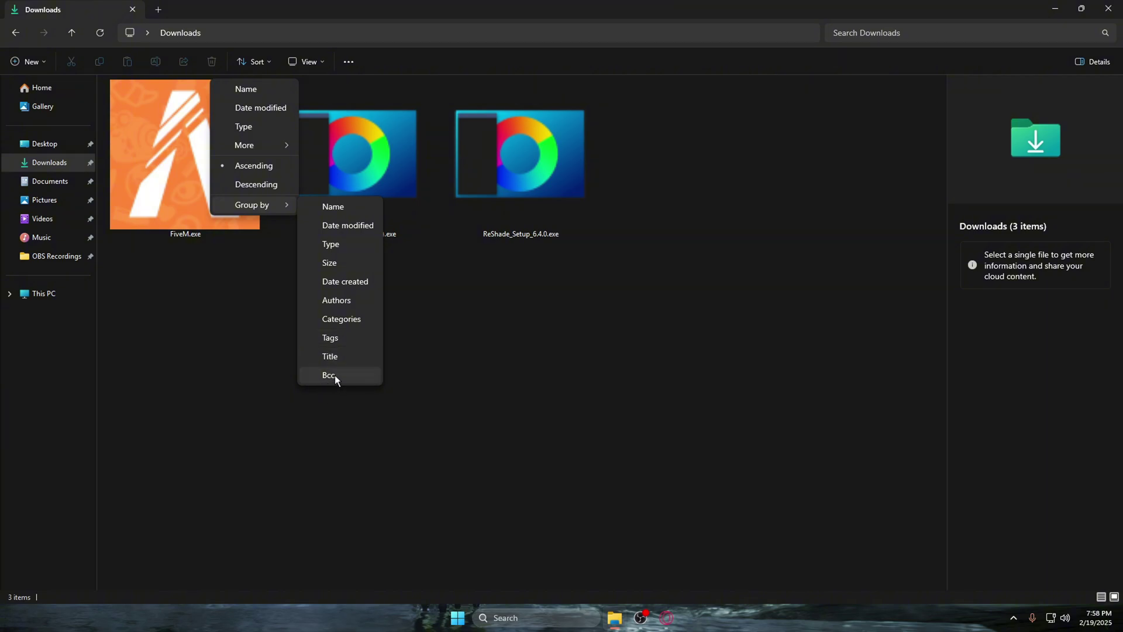
left_click(478, 386)
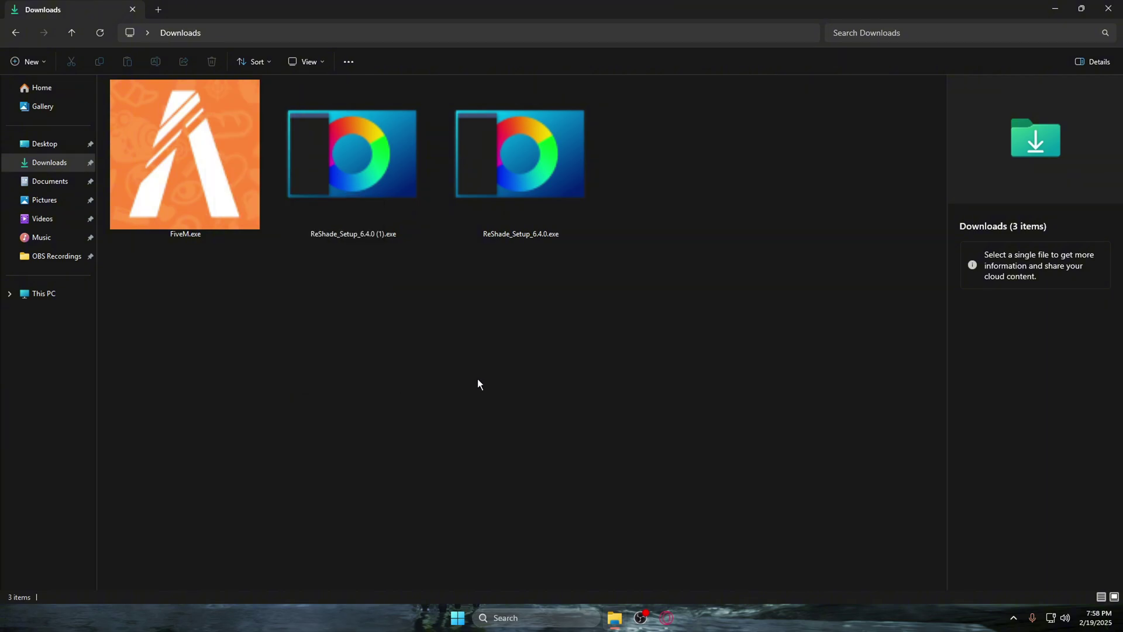
left_click(362, 189)
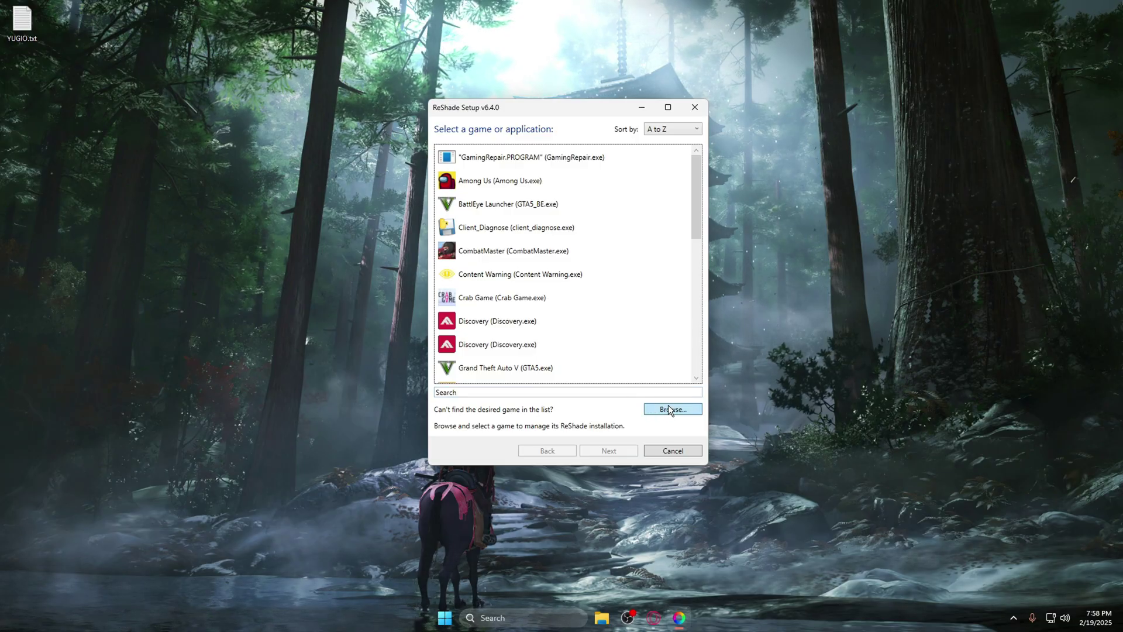
left_click(668, 408)
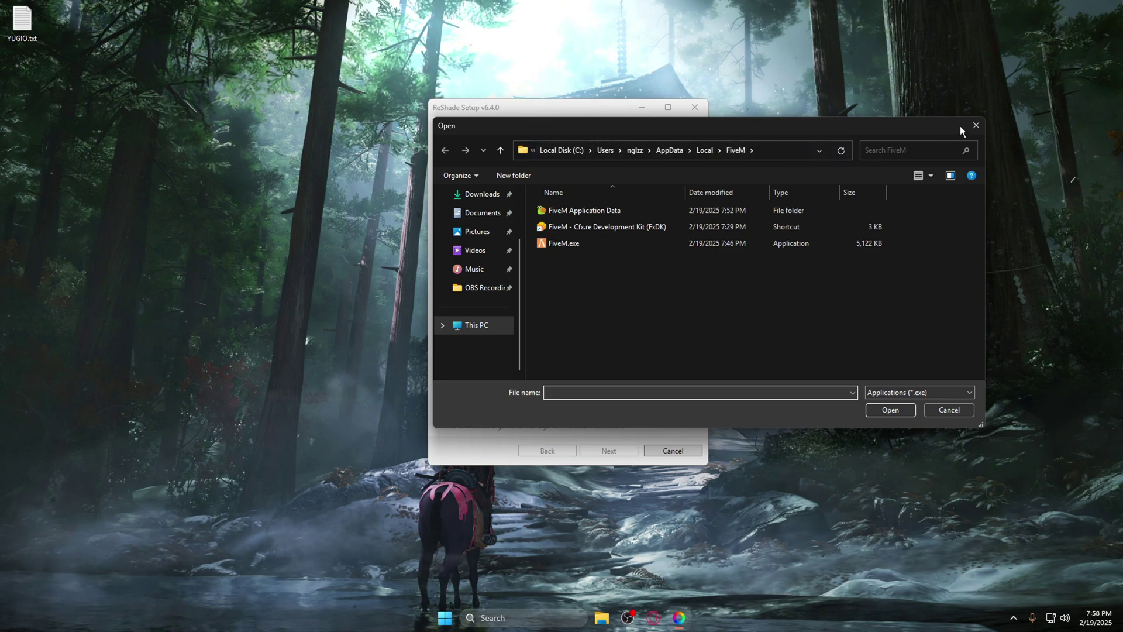
Find FiveM's install folder through Start search and copy its folder path
key("super")
type("fi")
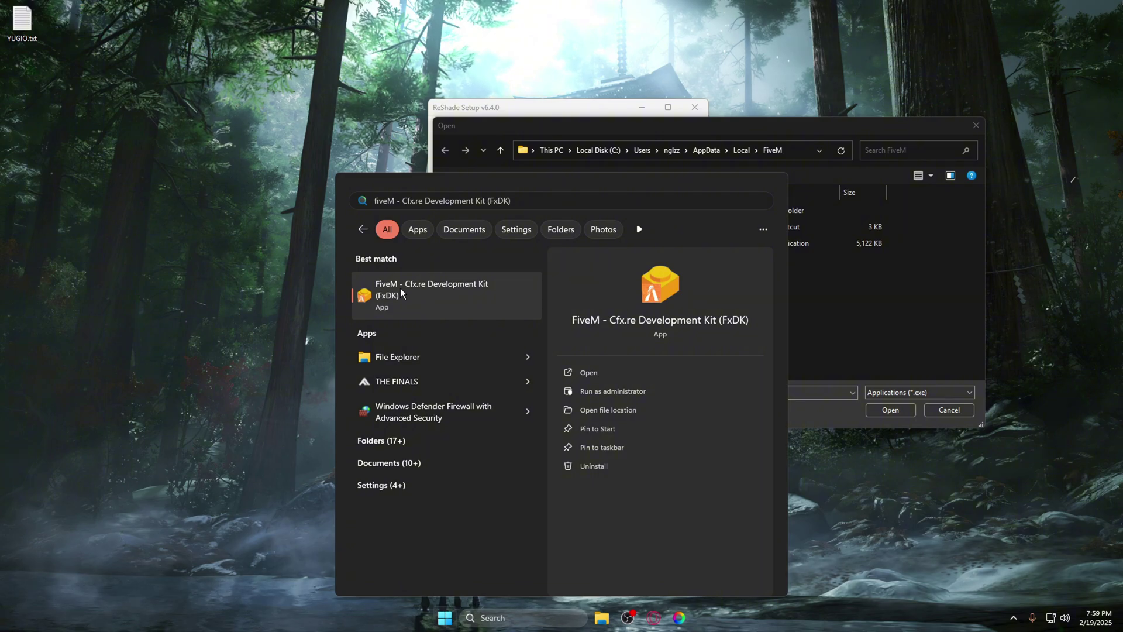
right_click(400, 290)
left_click(435, 323)
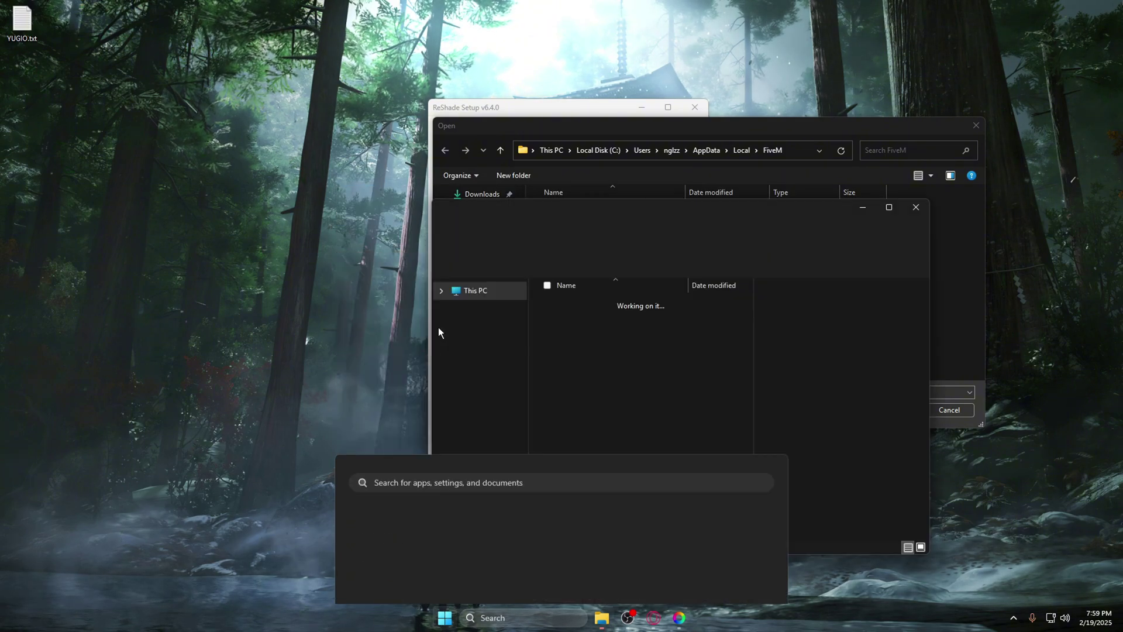
right_click(168, 413)
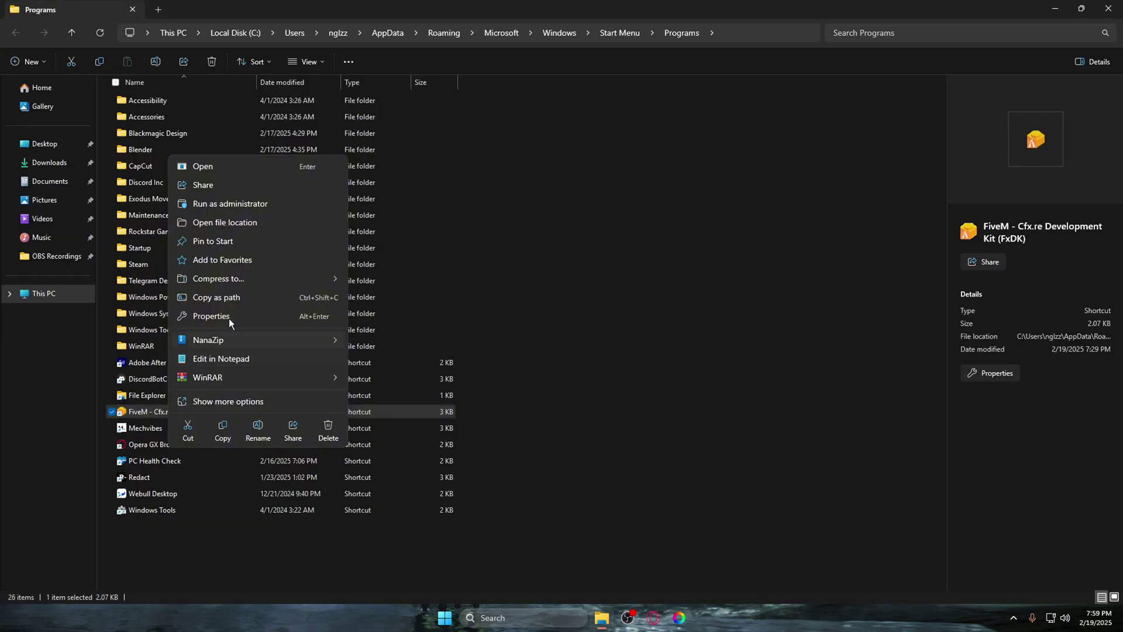
left_click(240, 227)
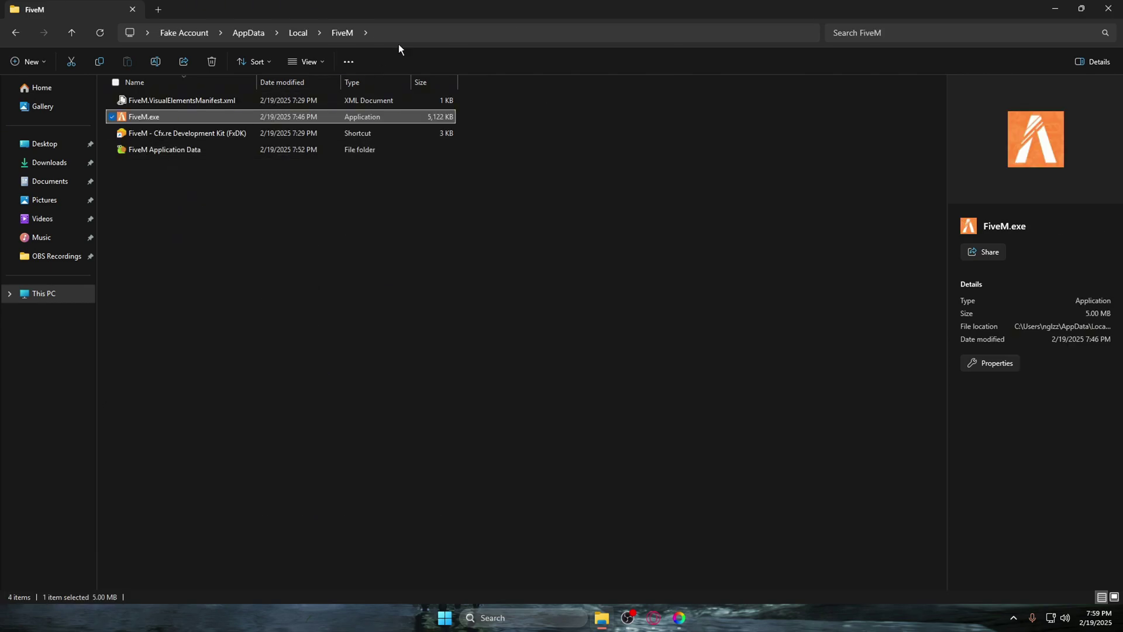
left_click(408, 35)
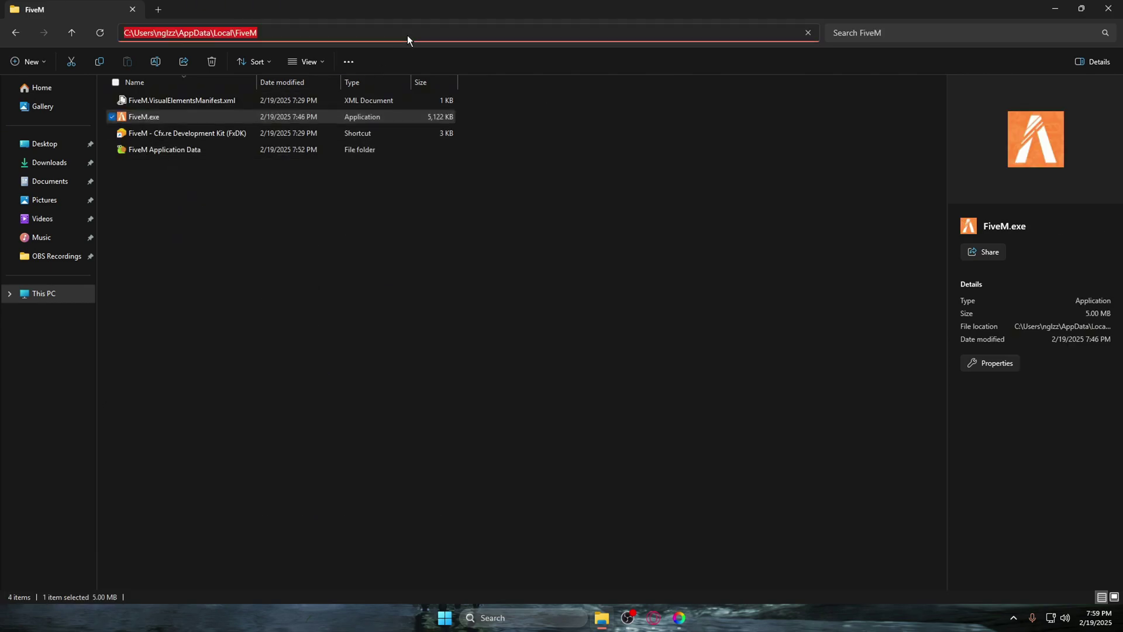
right_click(291, 35)
left_click(320, 67)
left_click(1109, 8)
Paste the FiveM path into the file picker, choose FiveM.exe, and continue
left_click(797, 152)
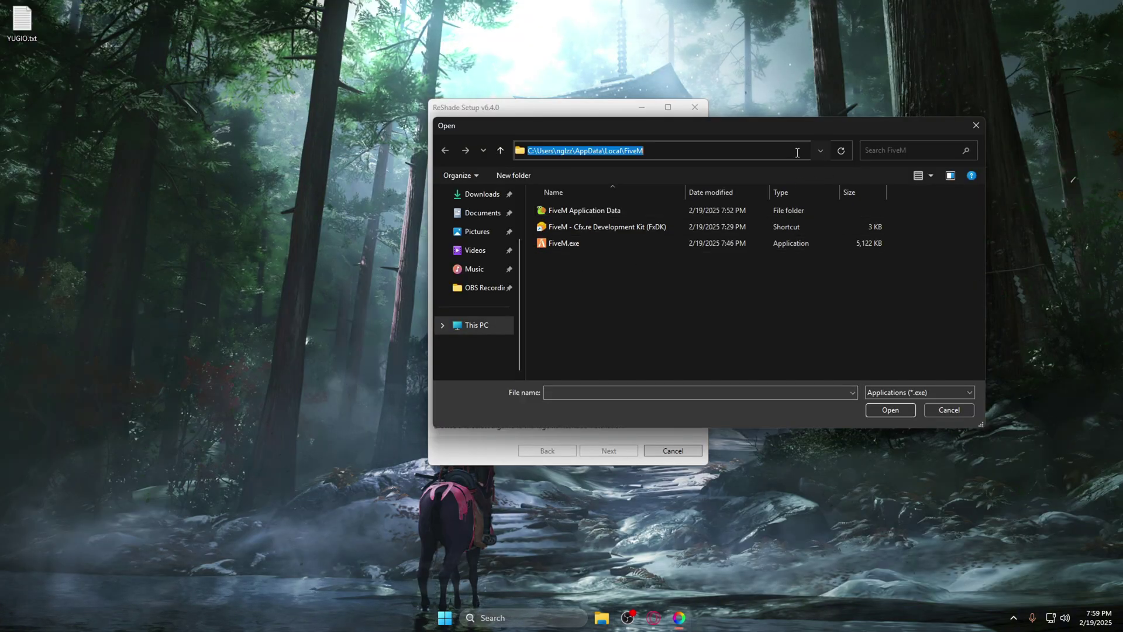
key("ctrl+v")
key("Return")
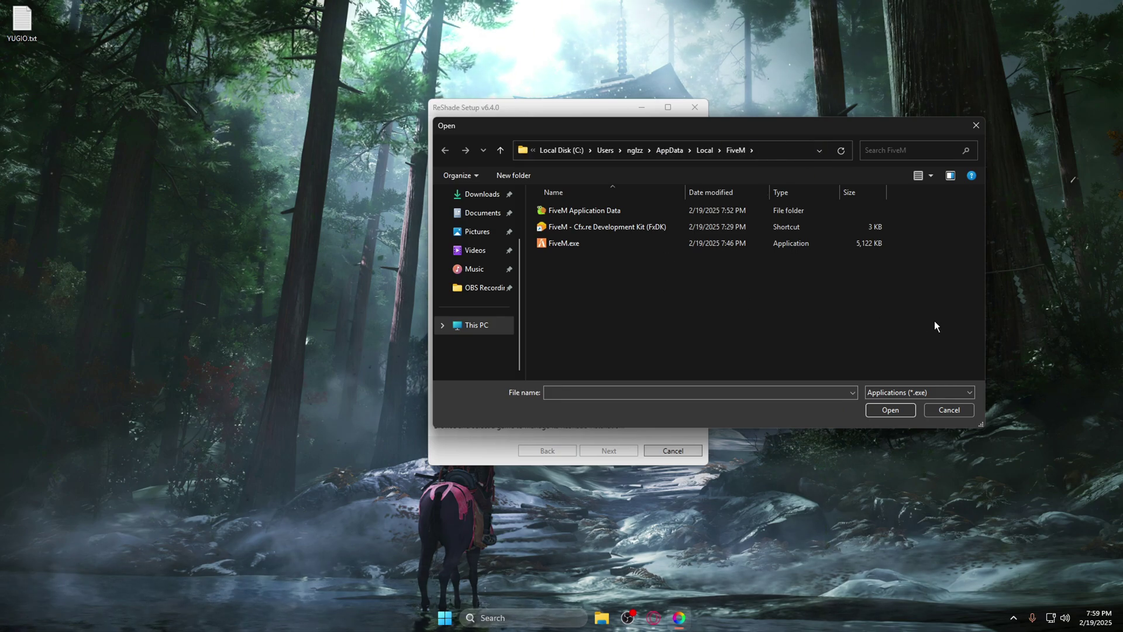
left_click(623, 245)
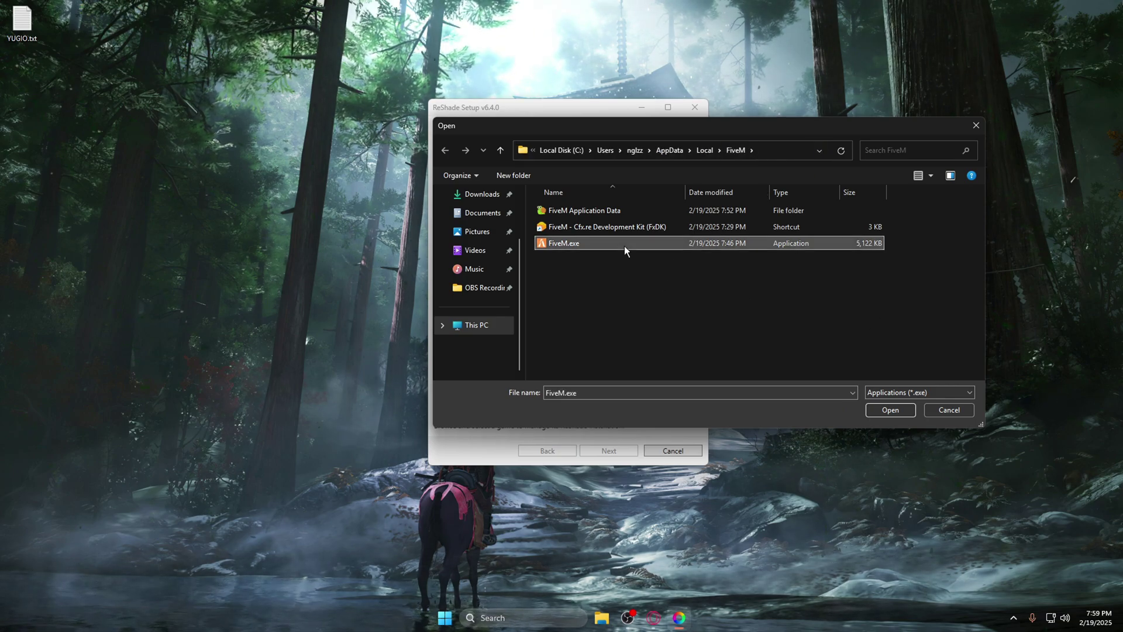
left_click(880, 412)
left_click(625, 449)
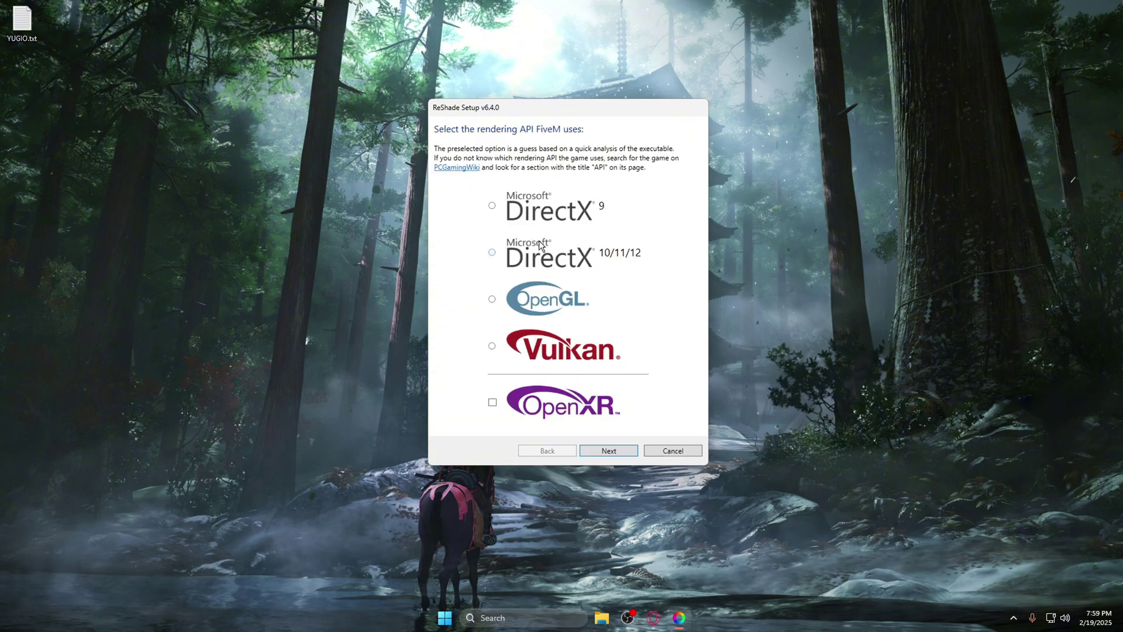
Install ReShade with DirectX 10/11/12 and all effect packages, then finish the setup
left_click(584, 261)
left_click(610, 454)
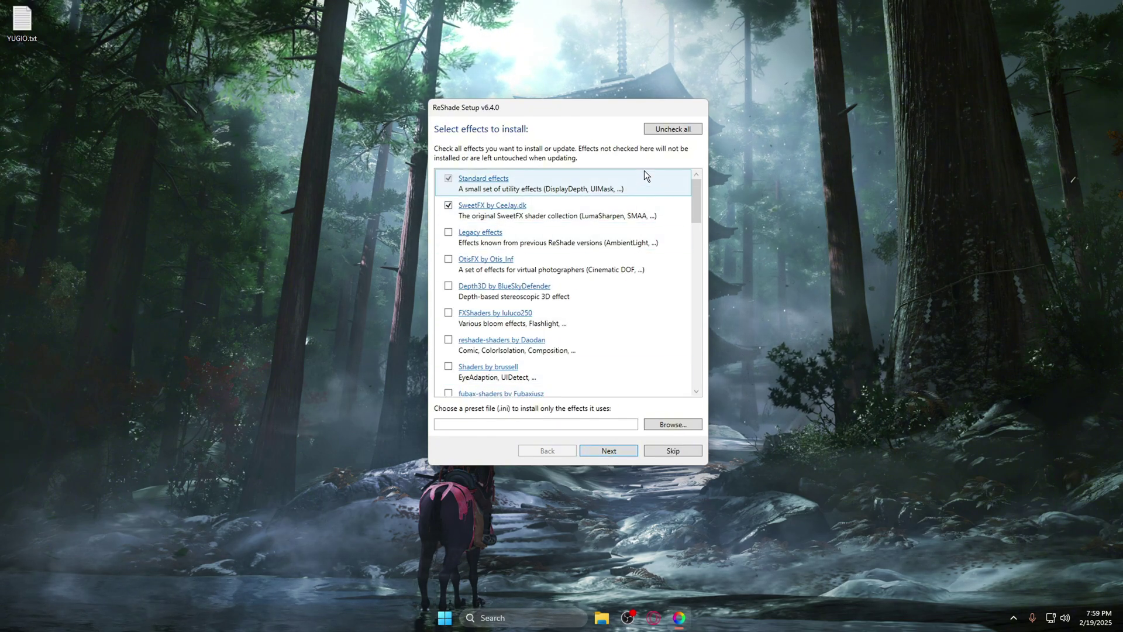
left_click(664, 129)
left_click(664, 128)
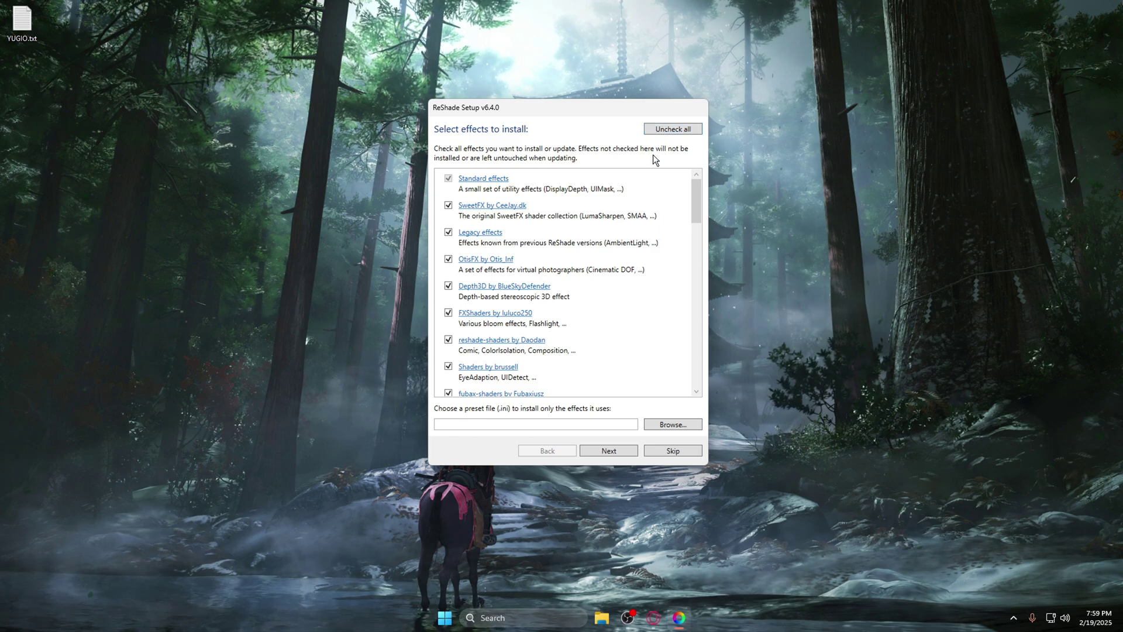
left_click(623, 451)
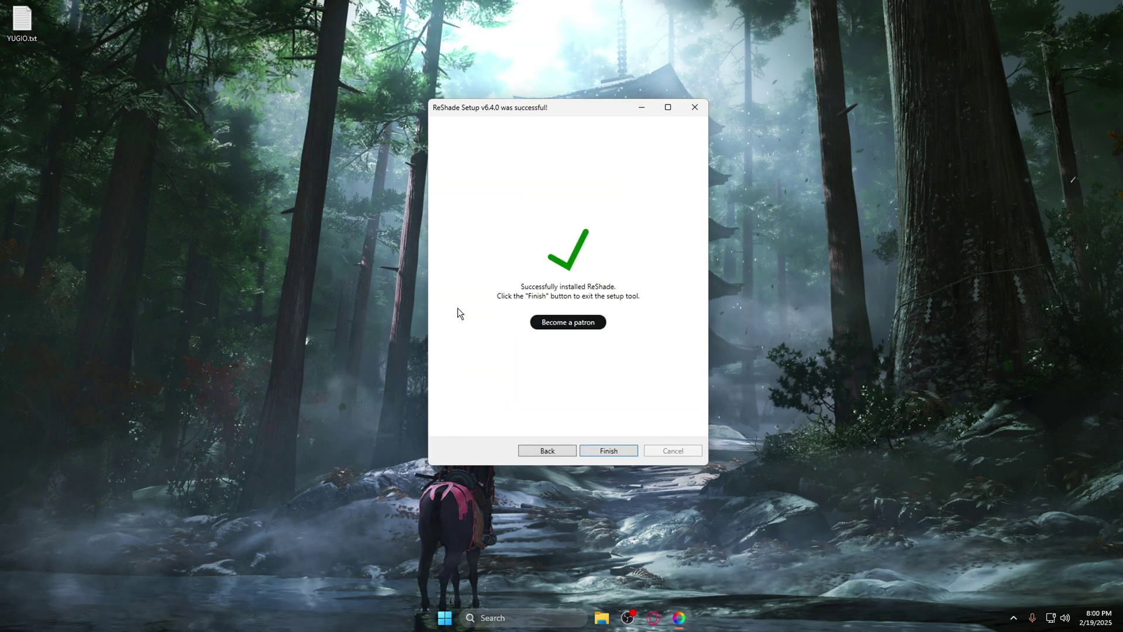
left_click(607, 450)
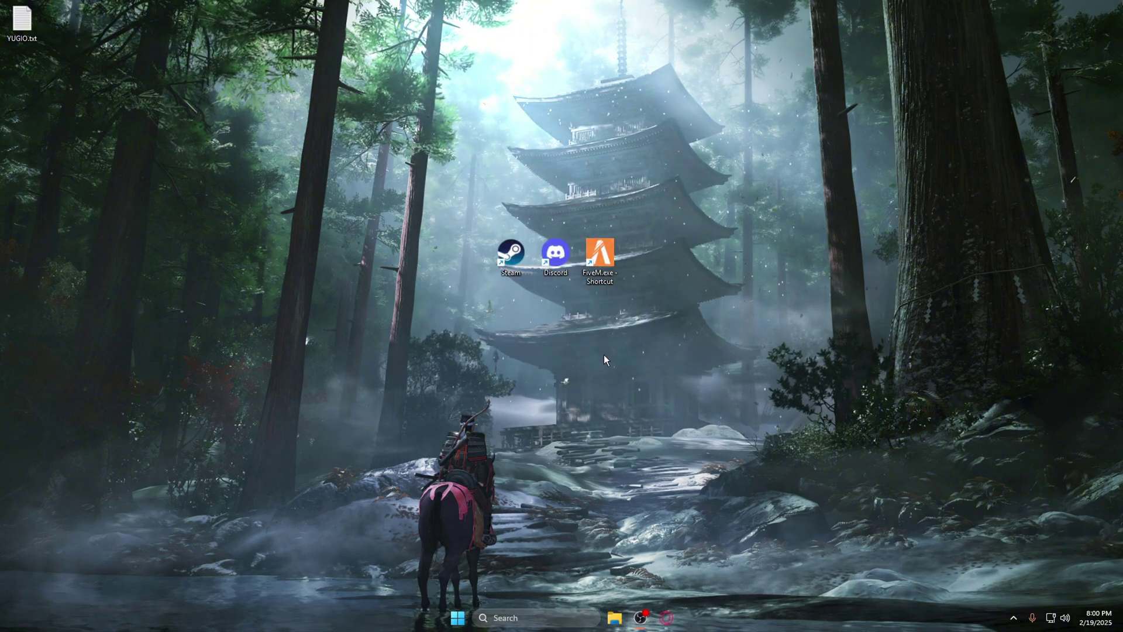
Reach the AppData\Local\FiveM folder through the FiveM shortcut's file location
key("super")
type("fivem")
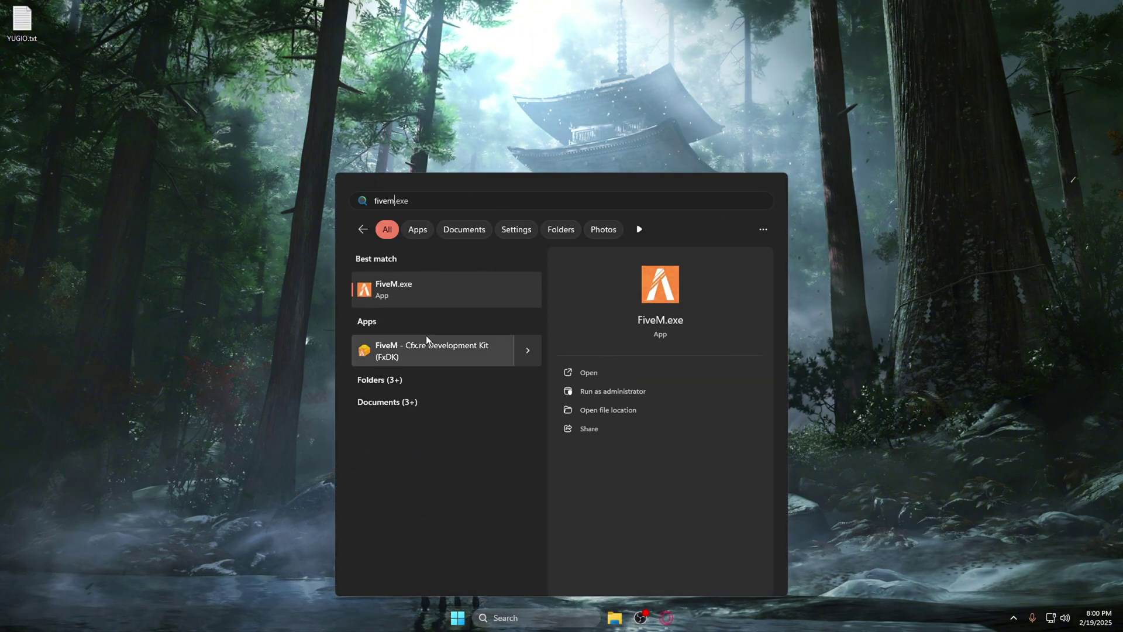
right_click(466, 352)
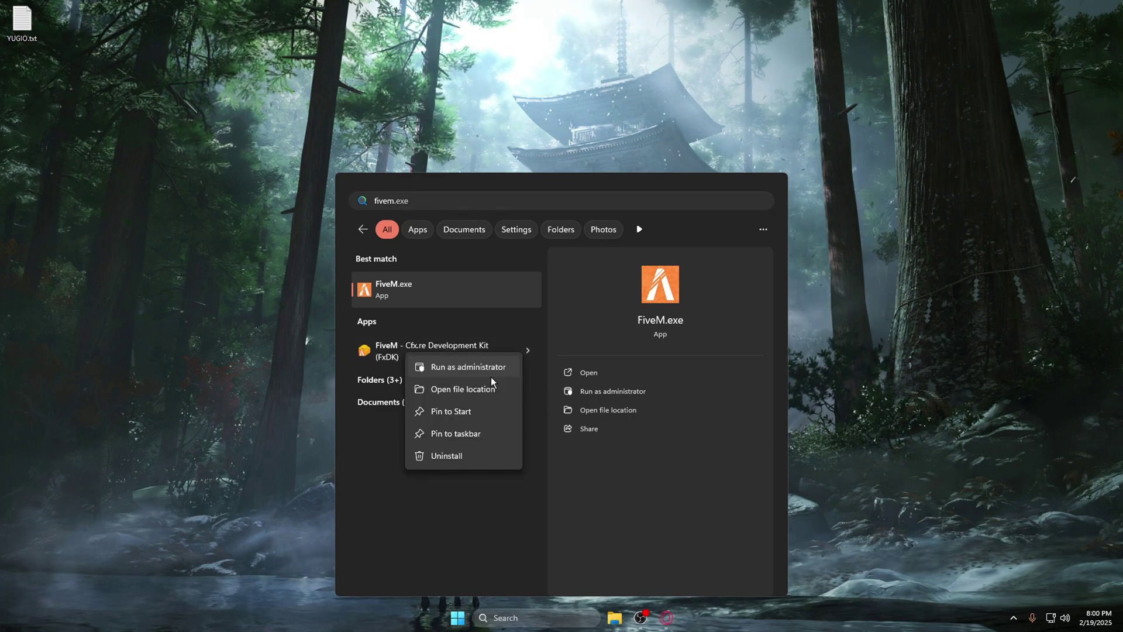
left_click(427, 390)
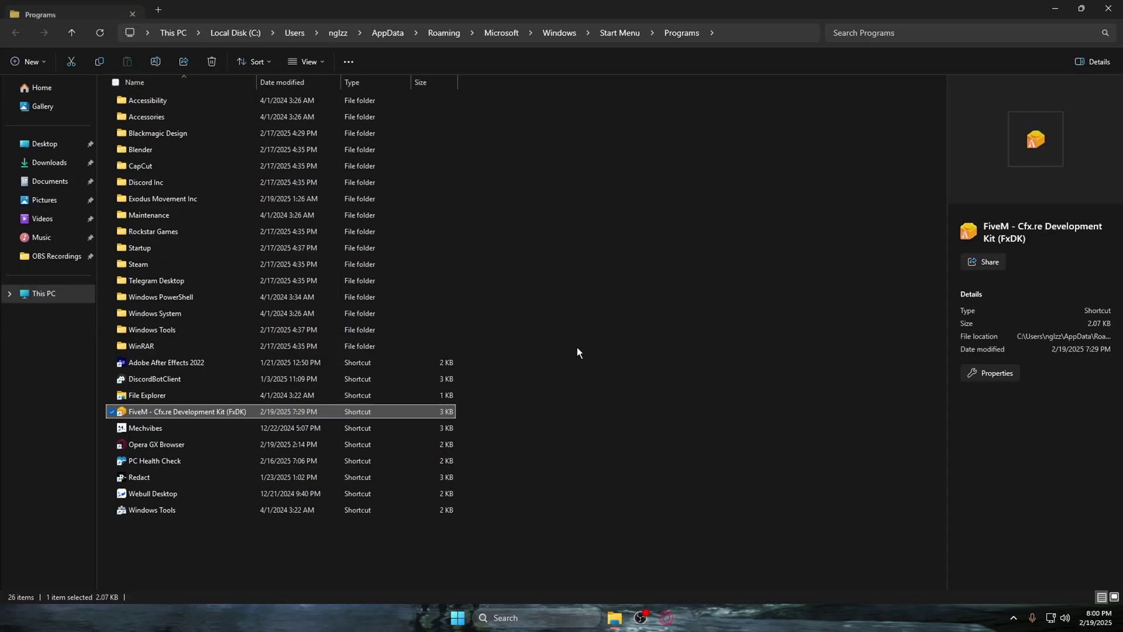
right_click(191, 413)
left_click(246, 226)
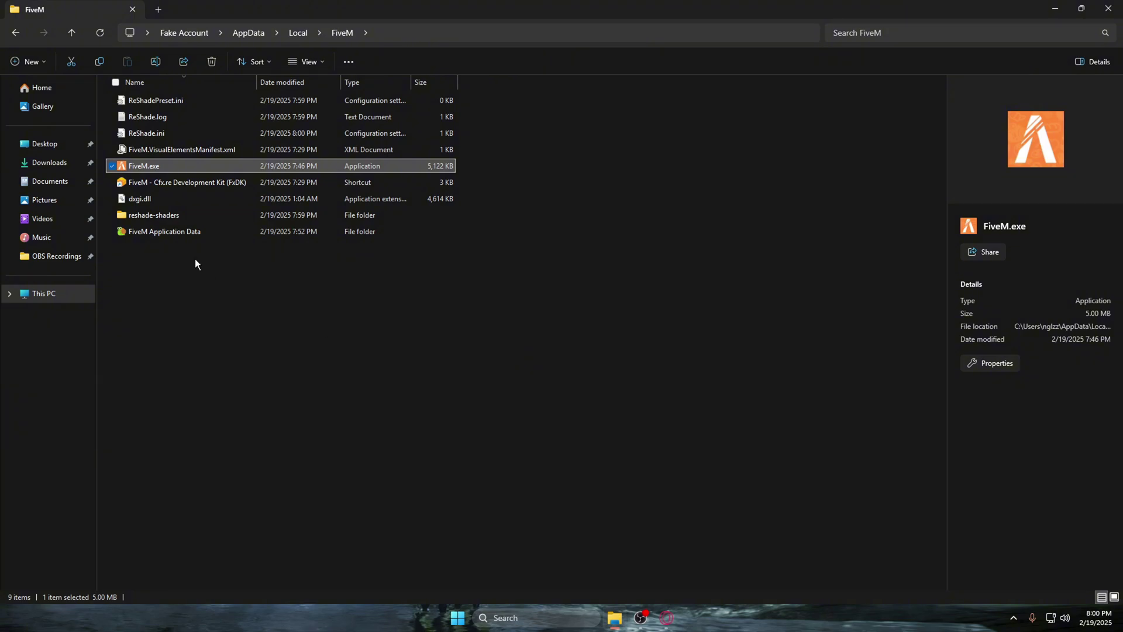
left_click(565, 405)
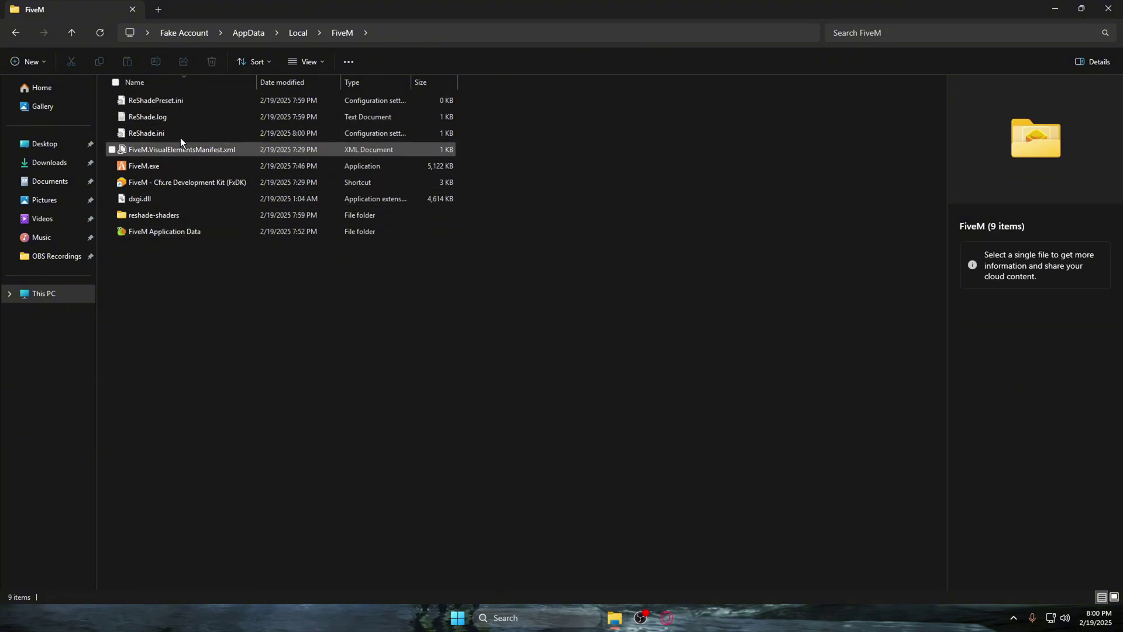
right_click(223, 419)
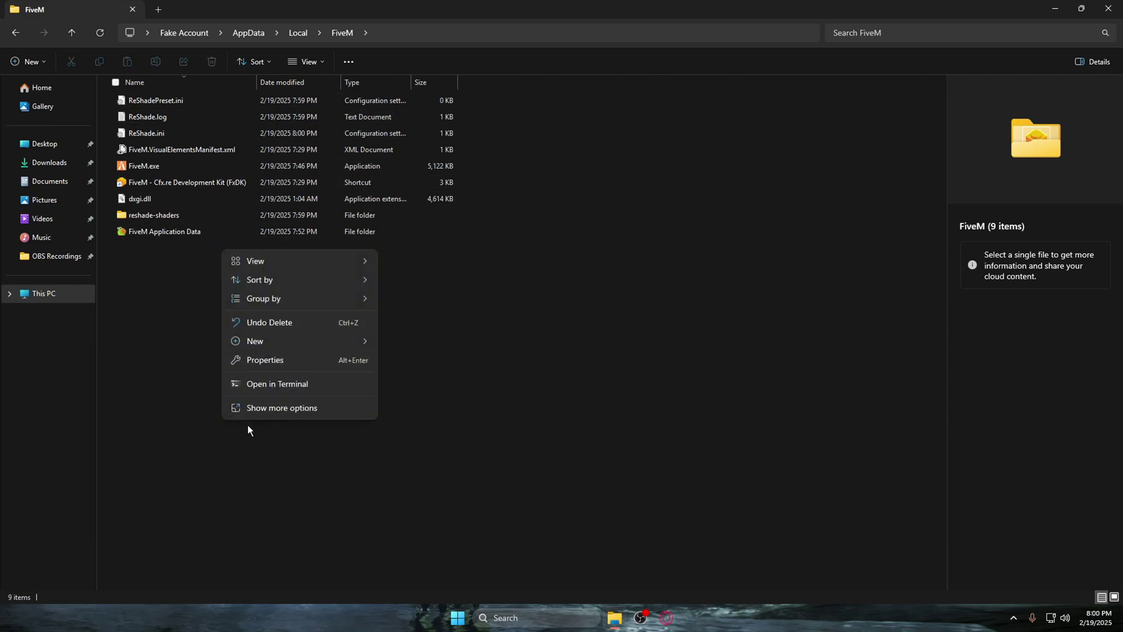
left_click(234, 475)
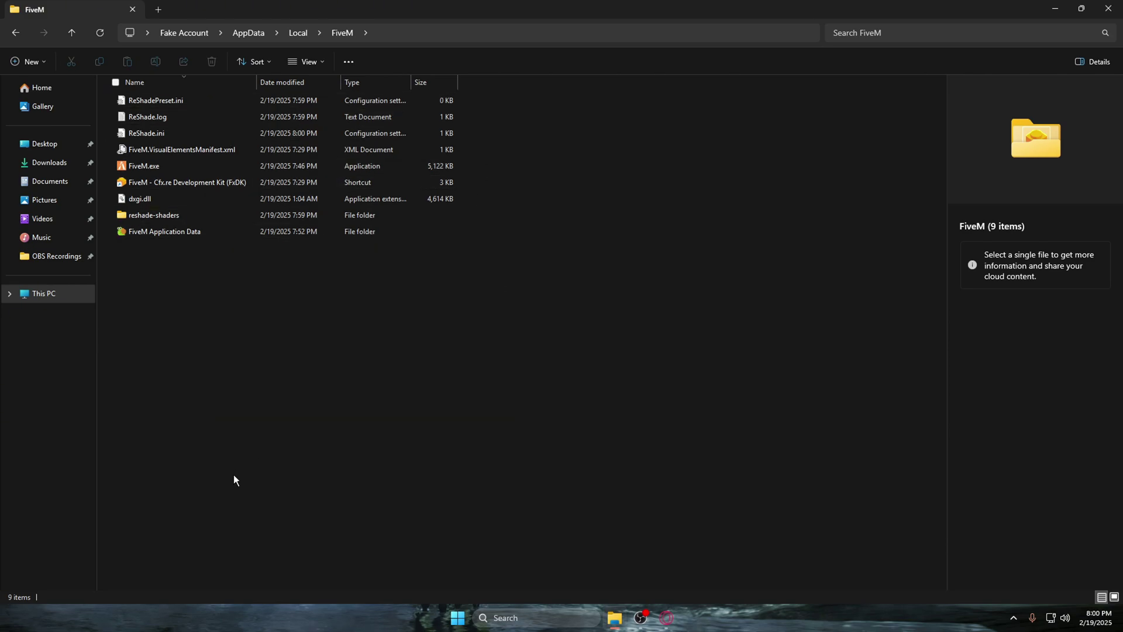
Create a new folder named 'plugins' in the FiveM folder
right_click(237, 474)
mouse_move(273, 396)
left_click(416, 396)
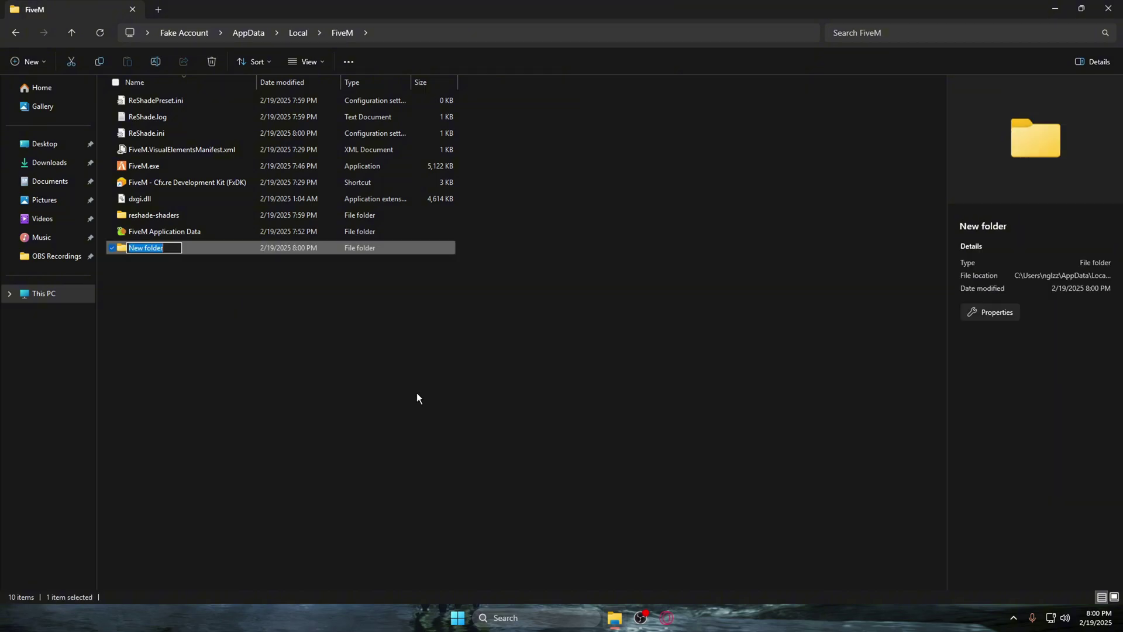
type("plugins")
key("Return")
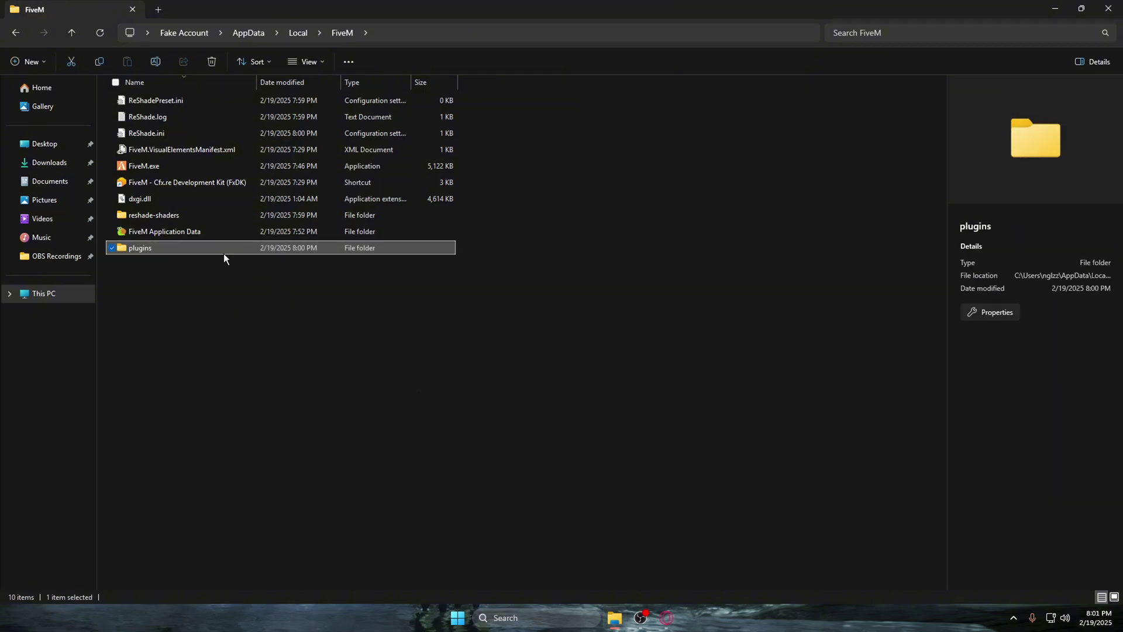
Move reshade-shaders, dxgi.dll and the three ReShade files into plugins, then cut that folder
left_click(180, 213)
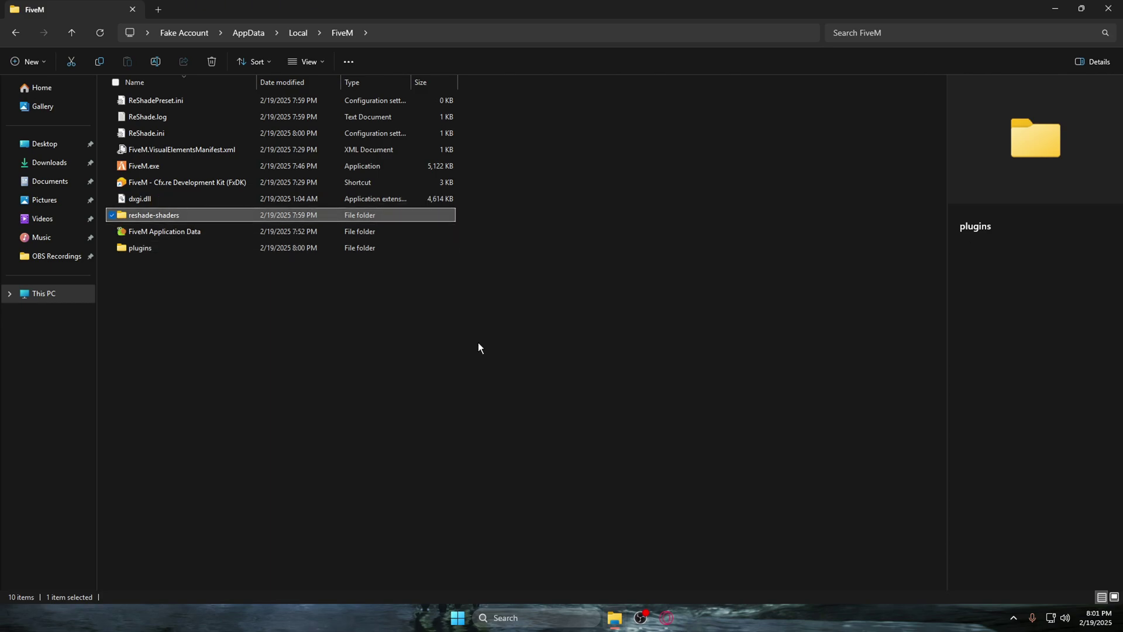
left_click_drag(151, 209, 130, 248)
left_click(536, 251)
left_click(146, 198)
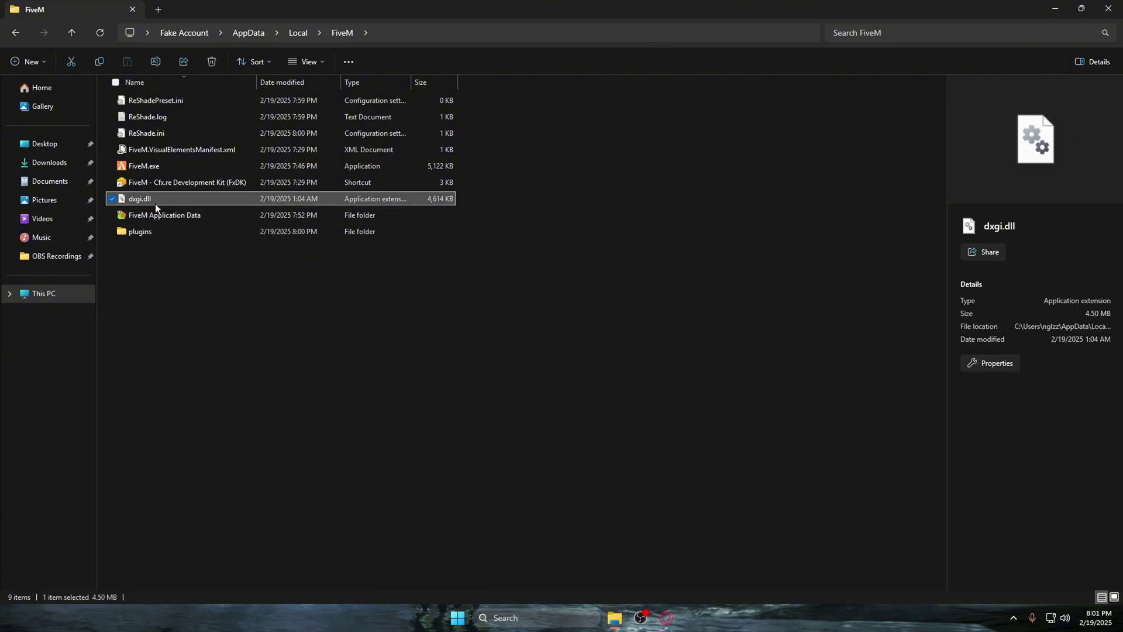
left_click_drag(157, 198, 174, 234)
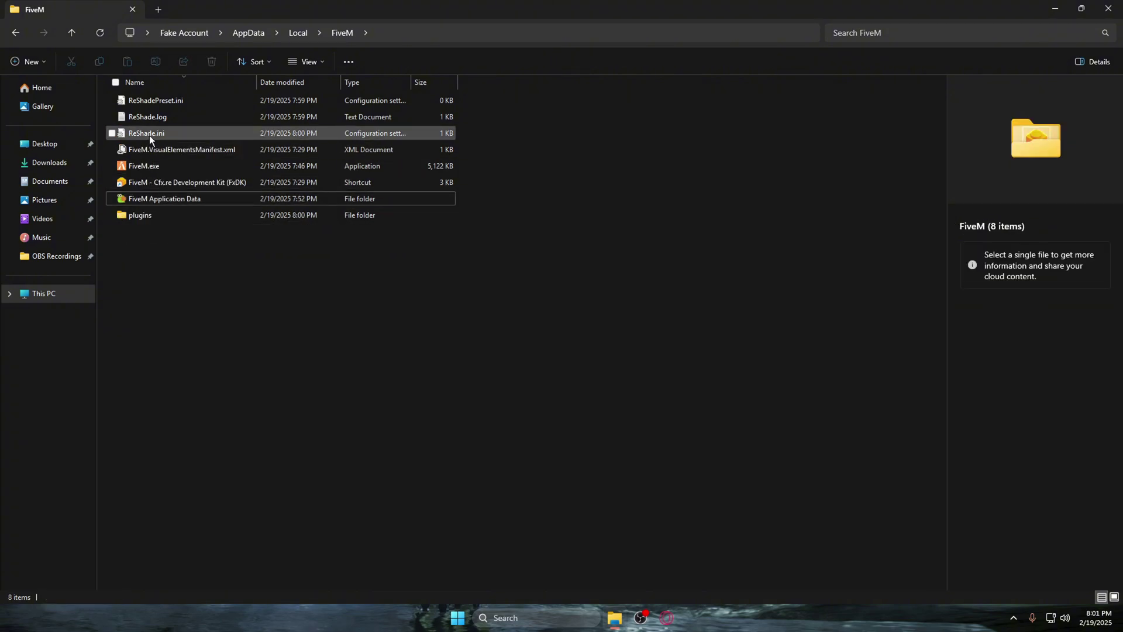
left_click_drag(473, 124, 325, 97)
left_click_drag(233, 119, 155, 219)
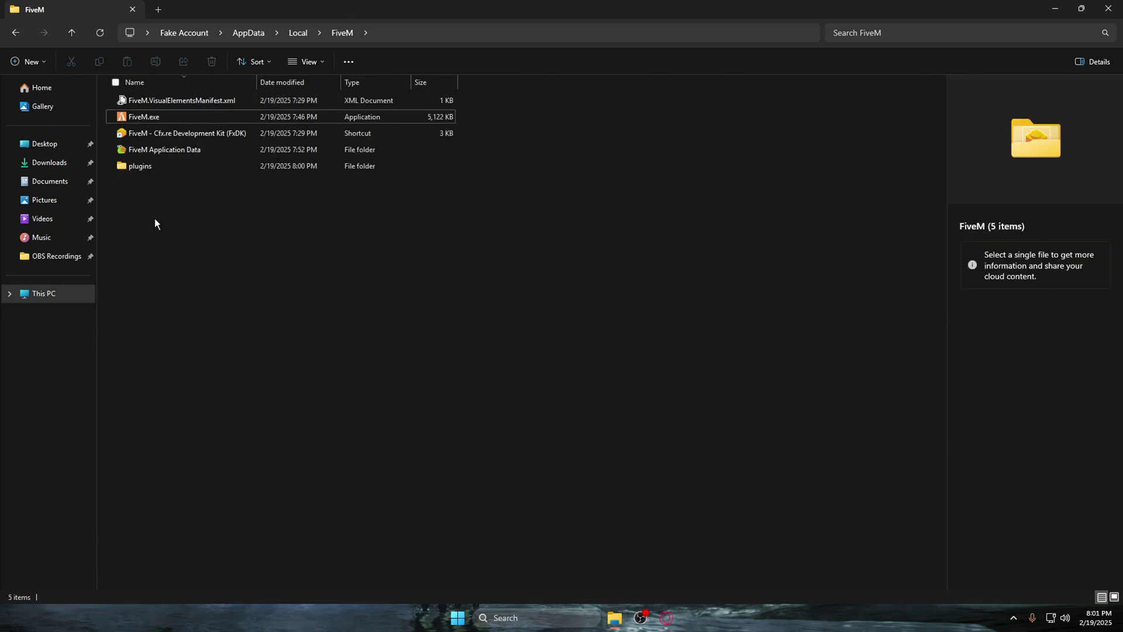
left_click(148, 170)
right_click(149, 170)
left_click(175, 197)
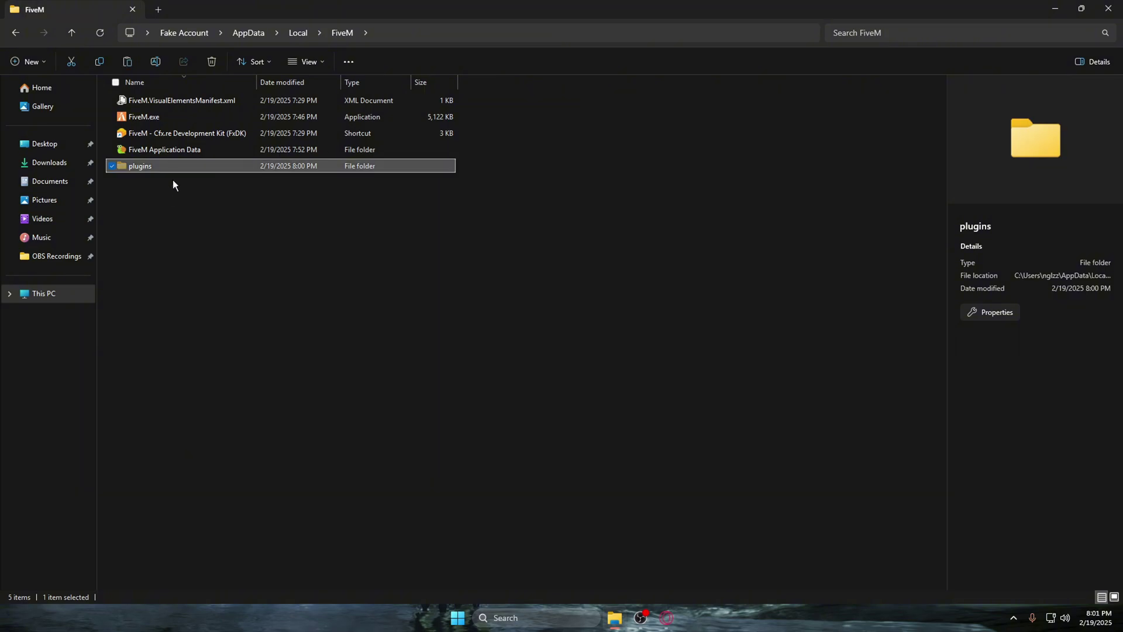
Swap the old plugins folder in FiveM Application Data for the new one and refresh
double_click(234, 150)
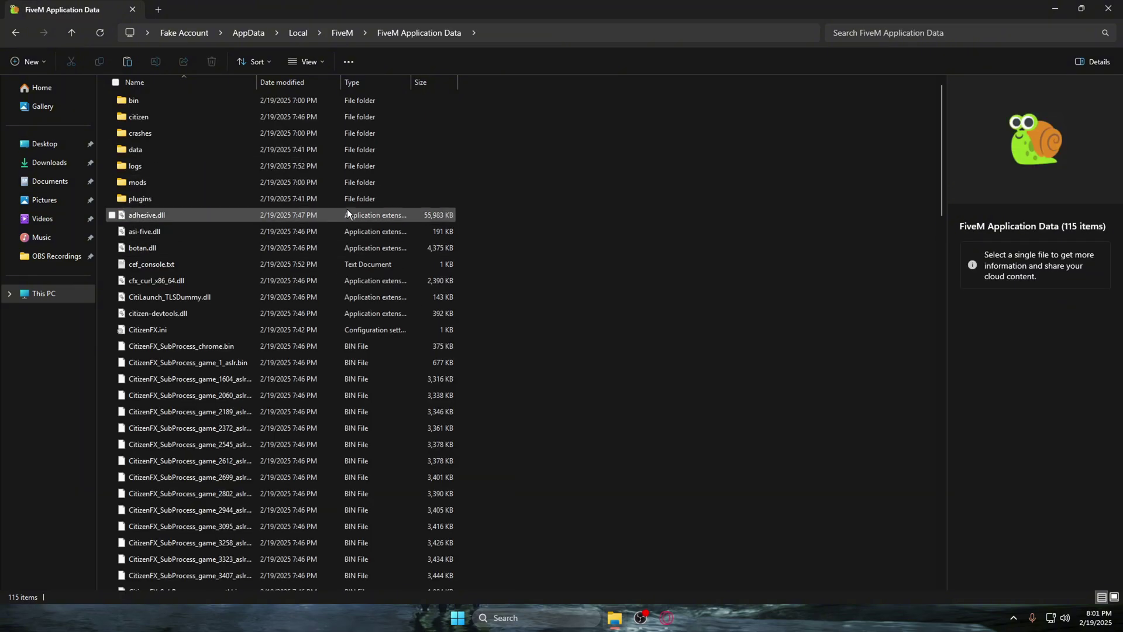
right_click(157, 199)
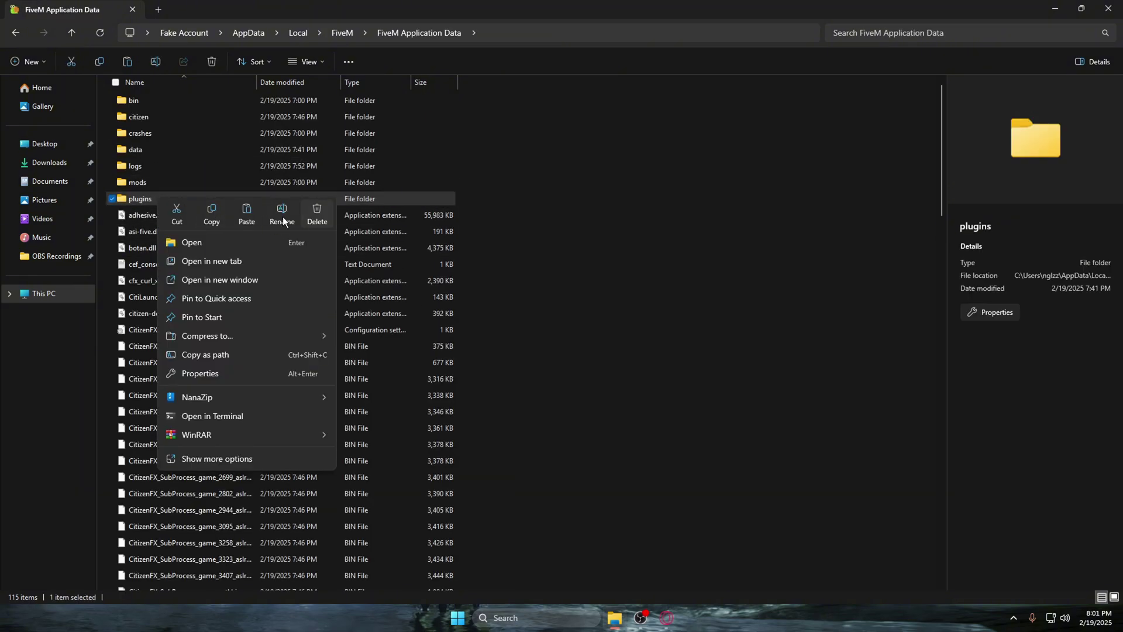
left_click(321, 209)
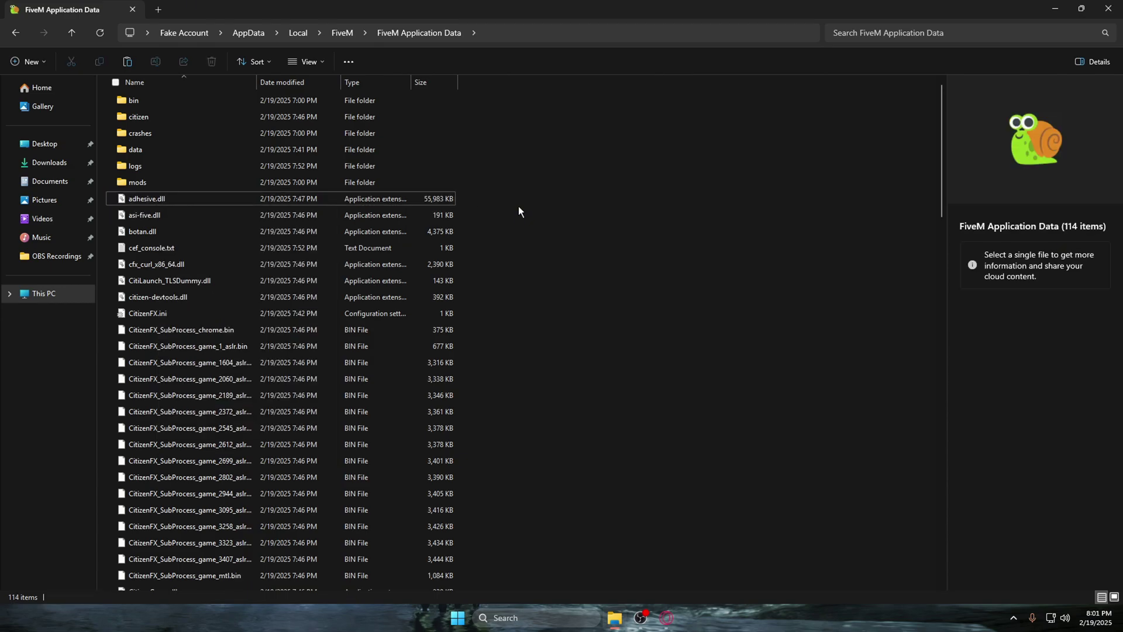
key("ctrl+z")
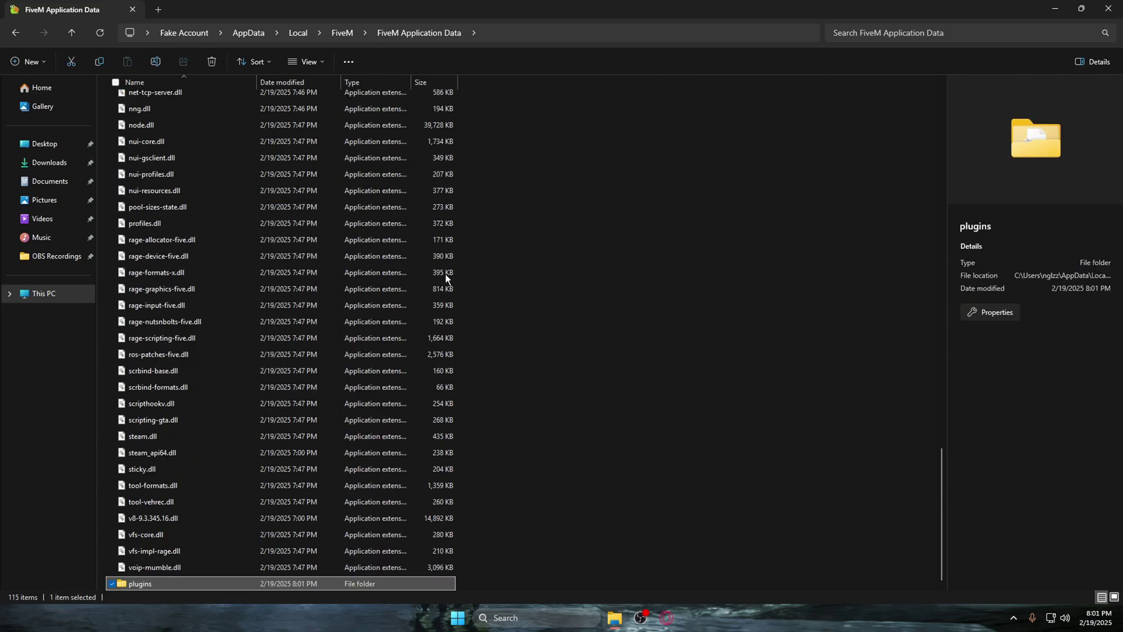
right_click(561, 412)
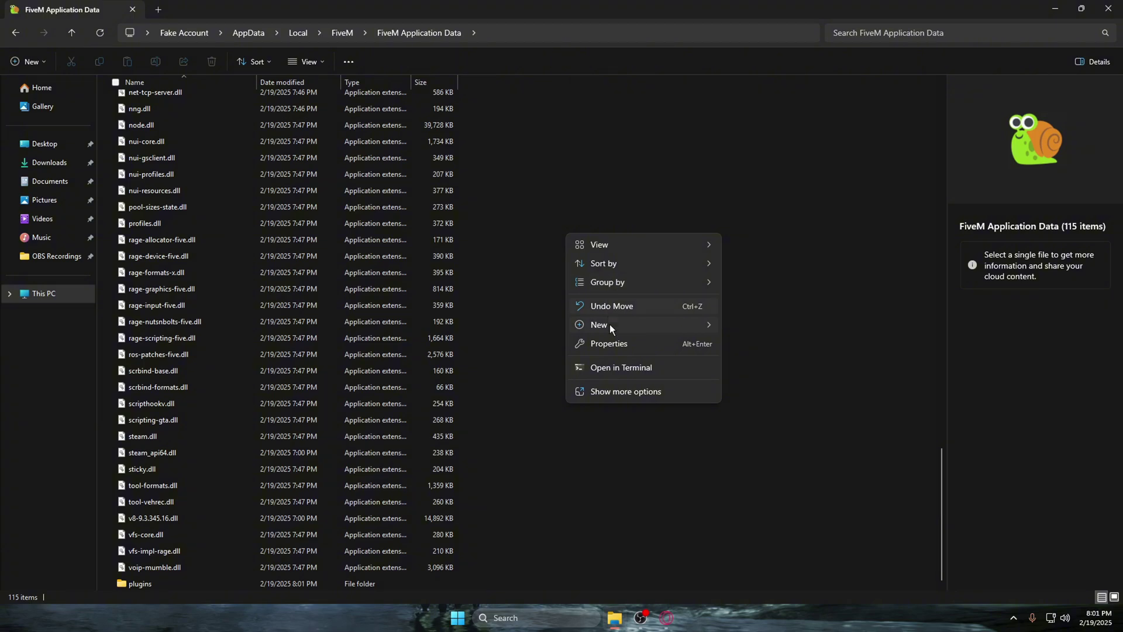
right_click(518, 303)
mouse_move(567, 314)
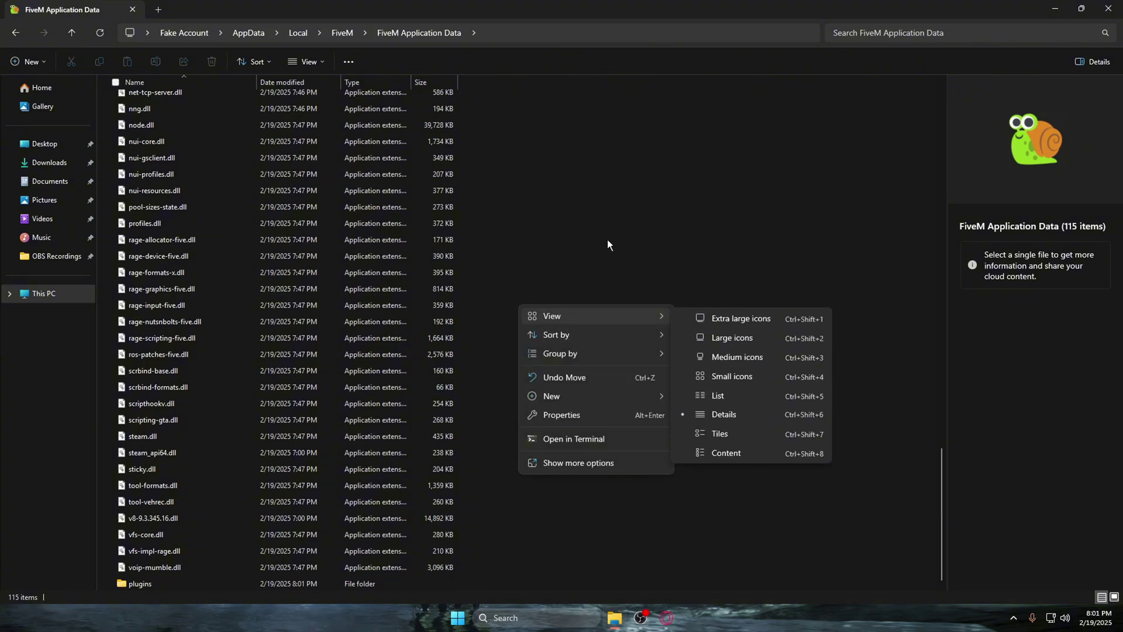
key("Escape")
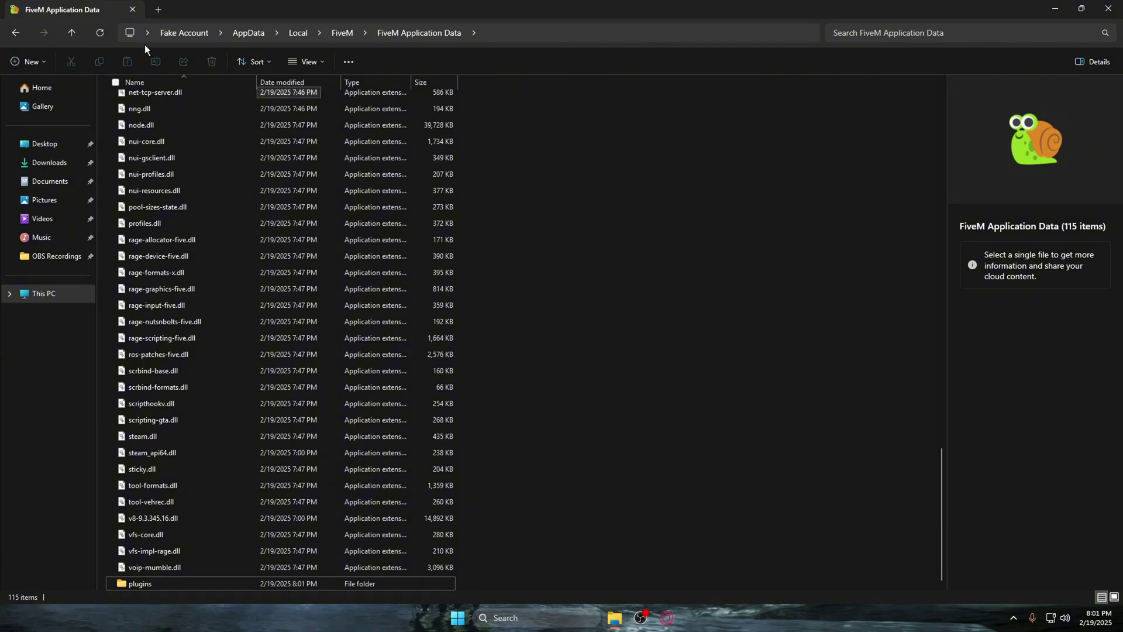
left_click(106, 32)
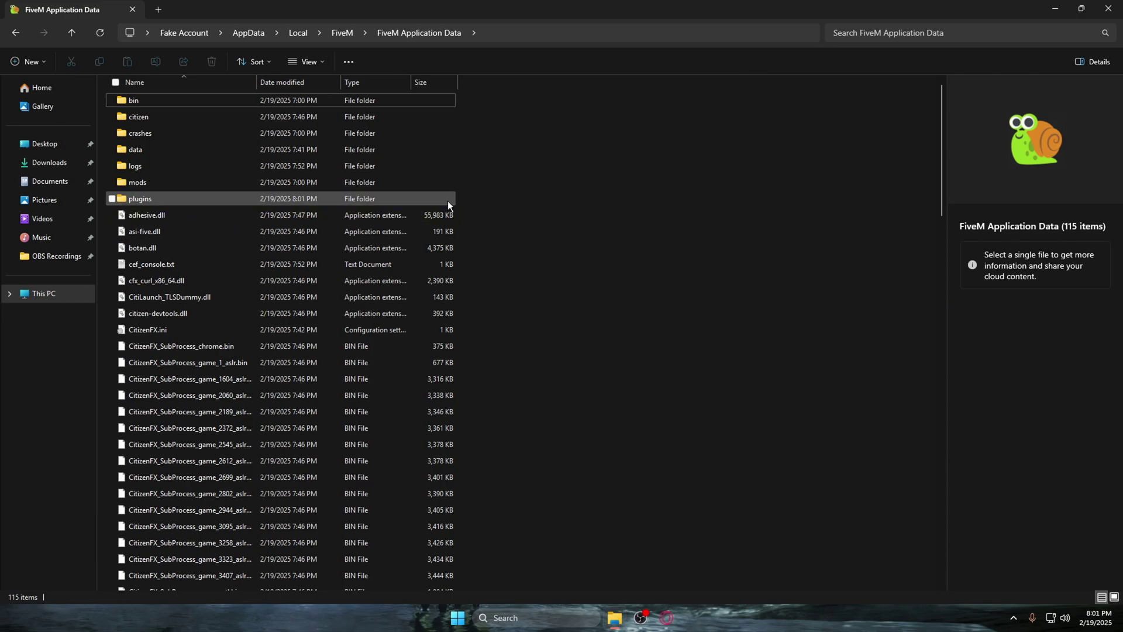
Verify the five ReShade items inside plugins, then launch FiveM from the desktop
double_click(179, 199)
mouse_move(211, 254)
left_mouse_down()
mouse_move(150, 91)
mouse_move(220, 273)
left_mouse_up()
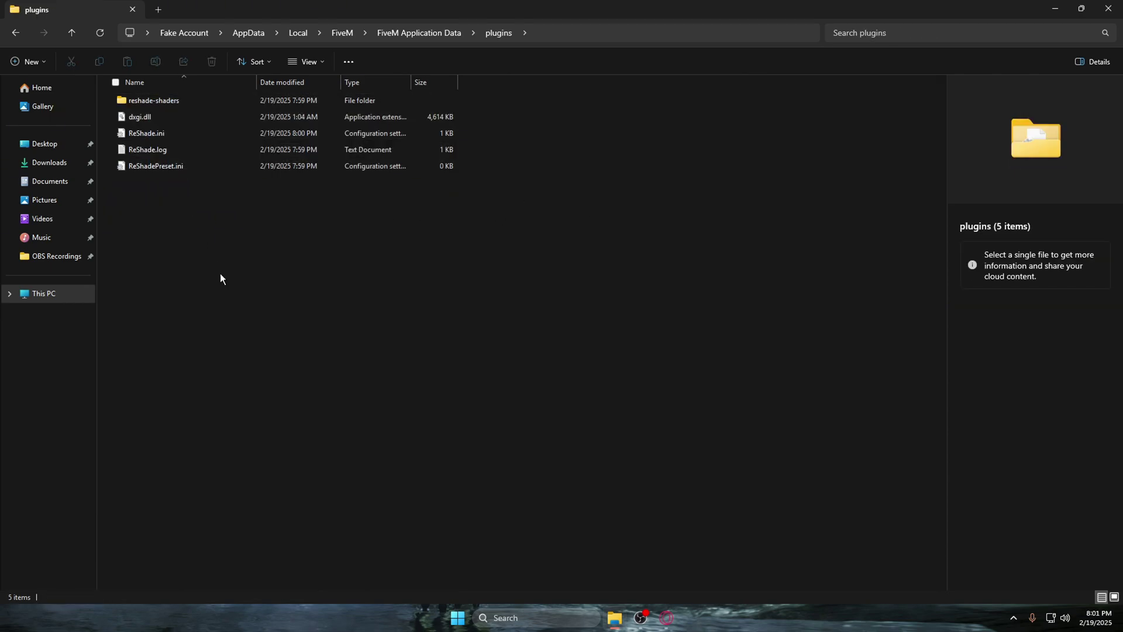
left_click(1108, 8)
double_click(603, 255)
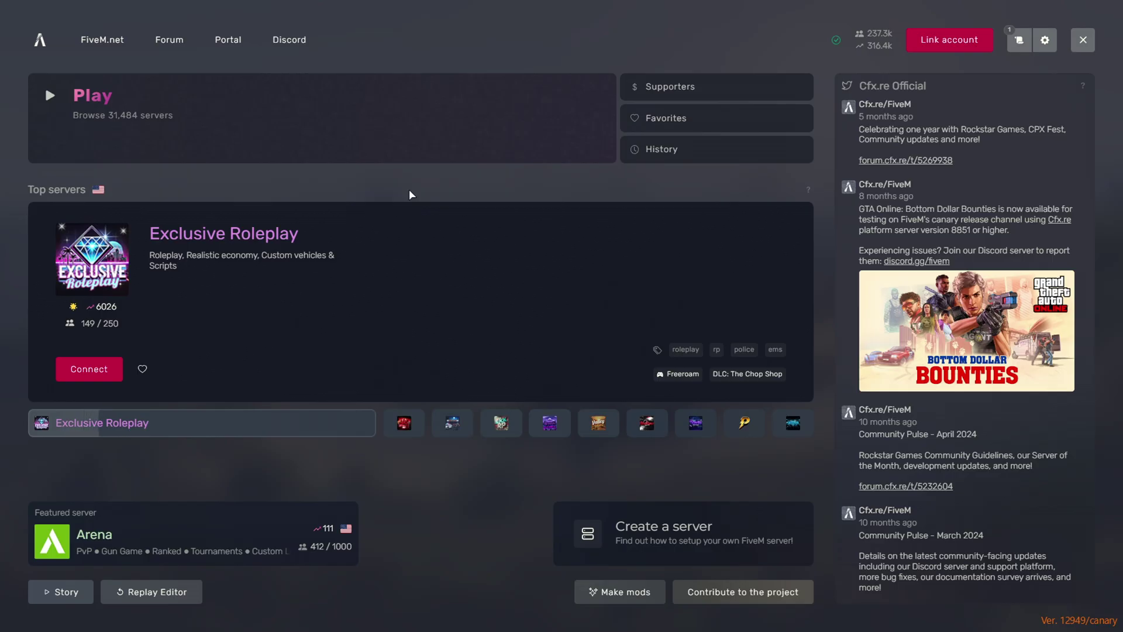
Open FiveM's console with F8 and select the ReShade5 ID f3afddb2
key("F8")
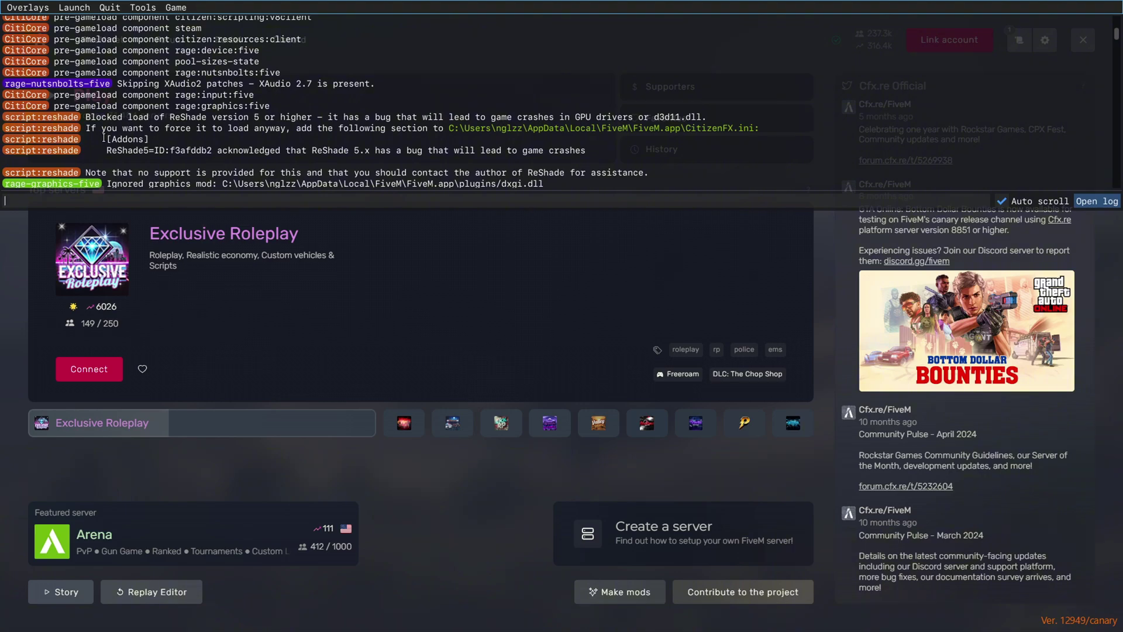
left_click_drag(105, 139, 502, 159)
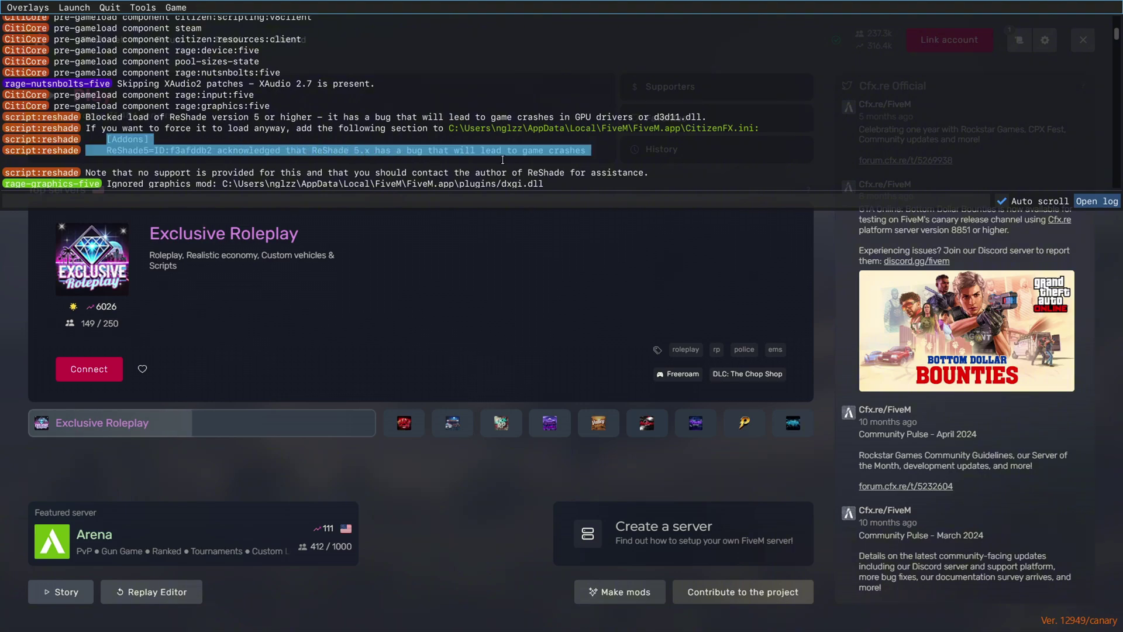
left_click(362, 155)
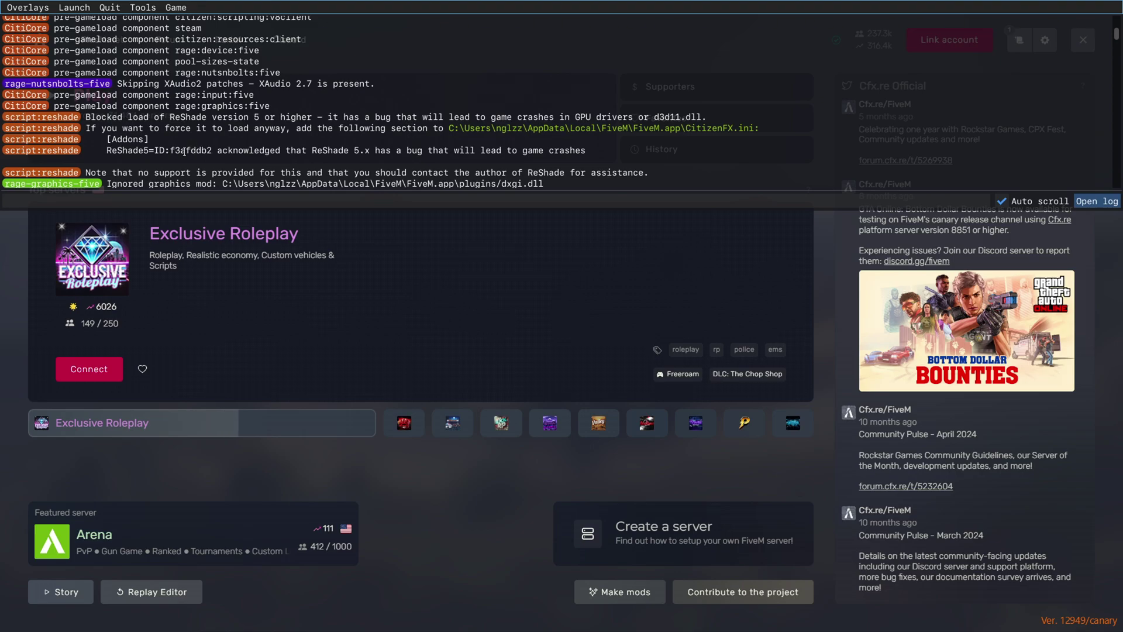
left_click_drag(172, 151, 211, 152)
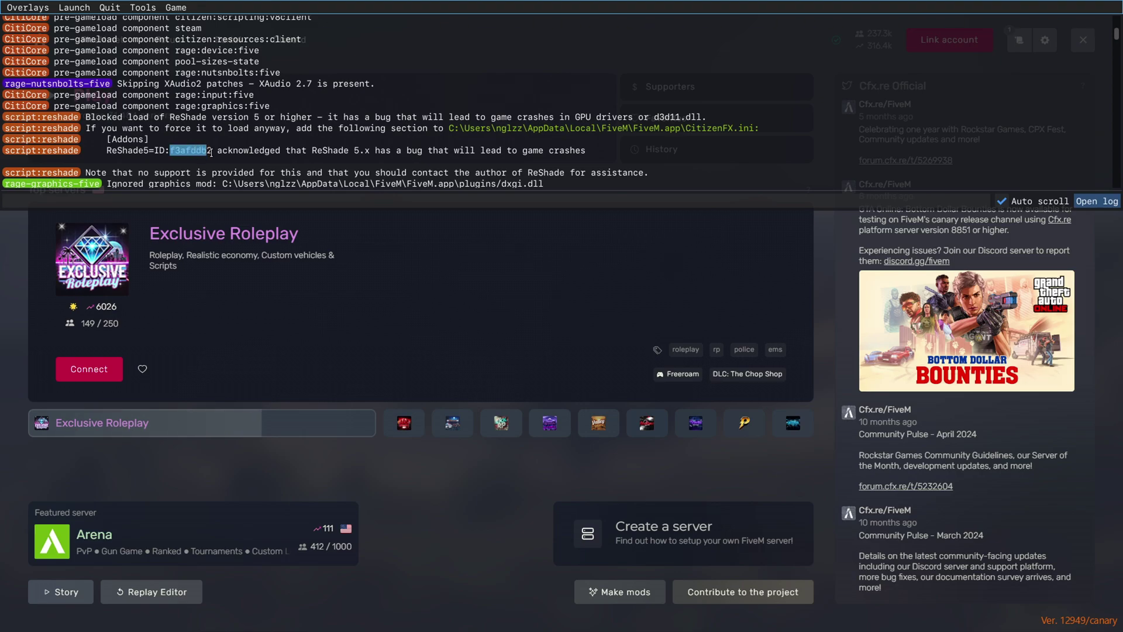
key("super")
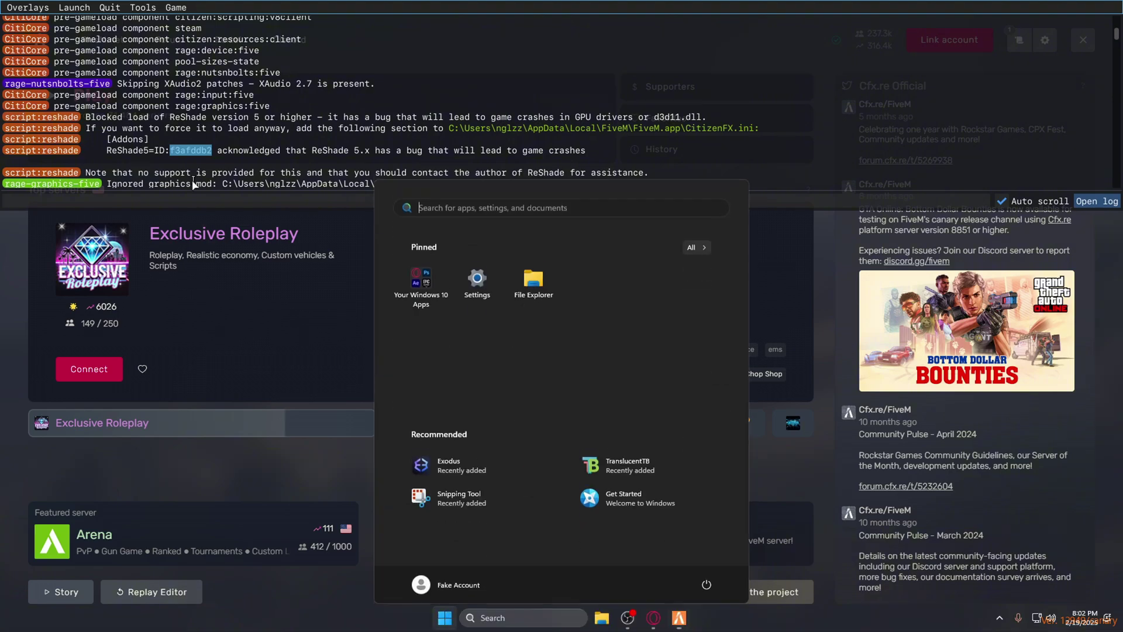
Start a Notepad note holding only the ReShade ID f3afddb2
type("notepad")
key("Return")
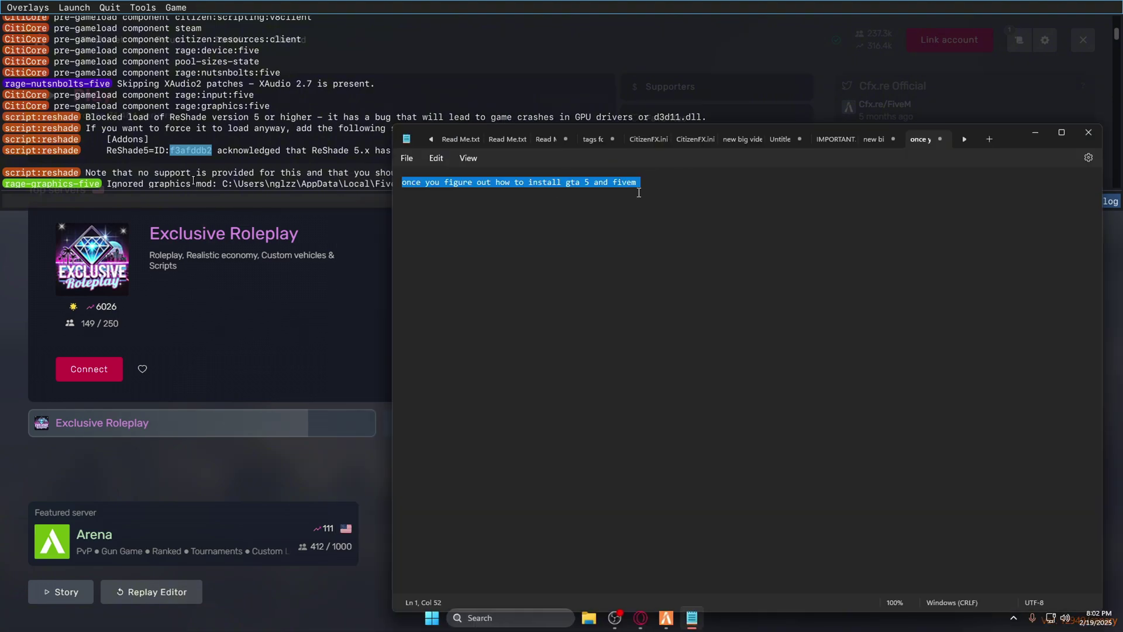
key("BackSpace")
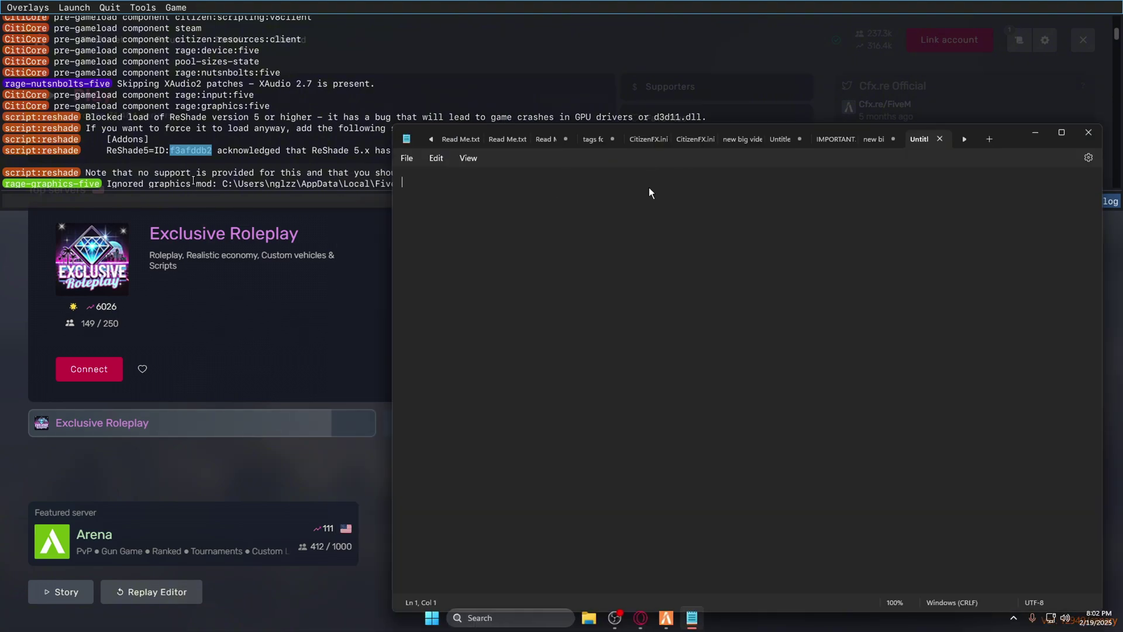
left_click(202, 151)
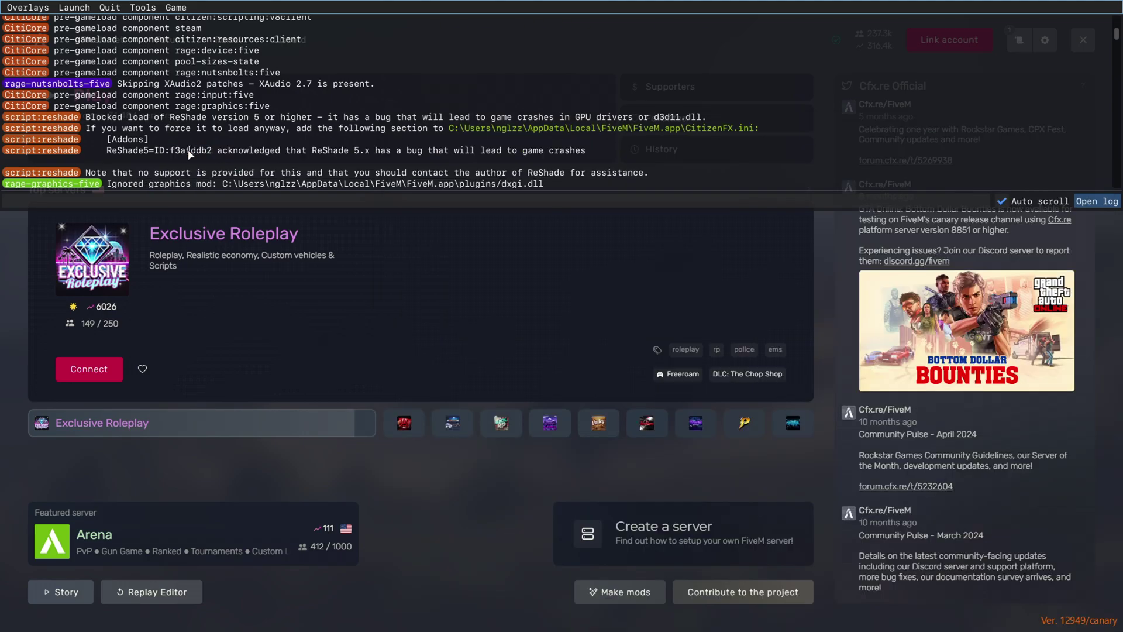
key("super")
left_click(692, 618)
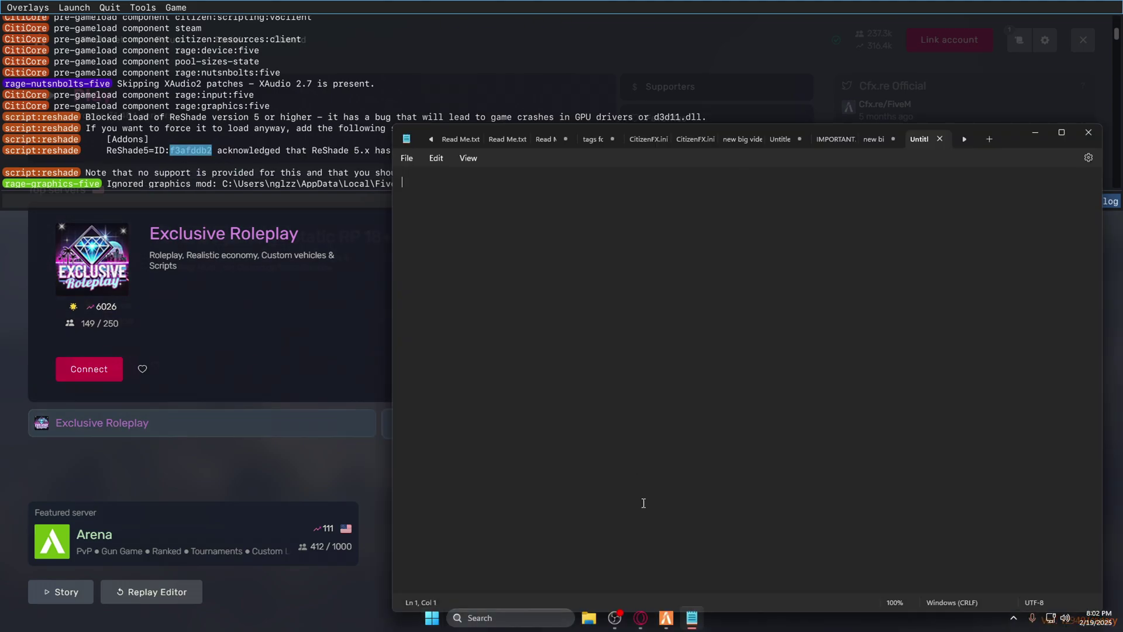
type("f3afddb2")
Quit FiveM from its Quit menu and minimise Notepad
left_click(672, 75)
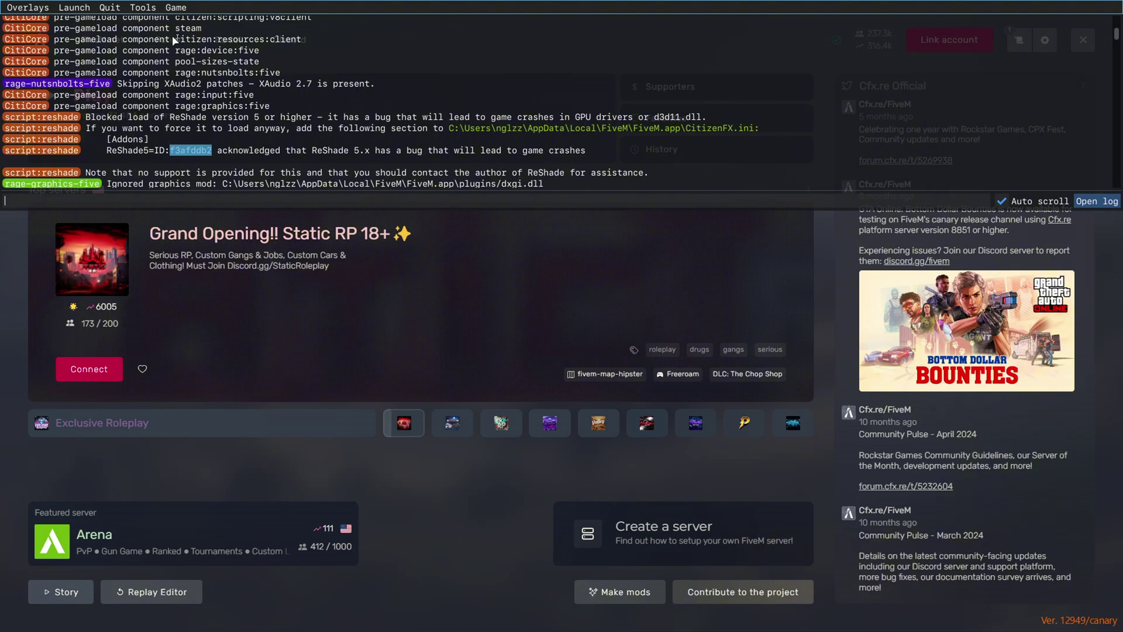
left_click(110, 8)
left_click(111, 22)
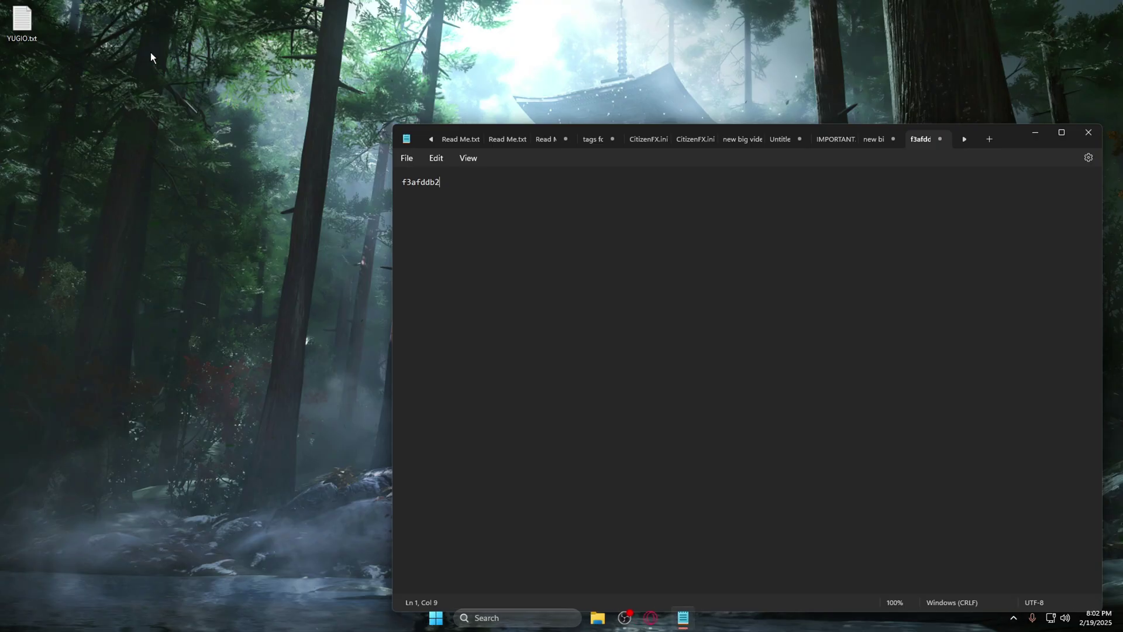
left_click(1035, 132)
Launch Discord and get through the community server's verification
double_click(563, 250)
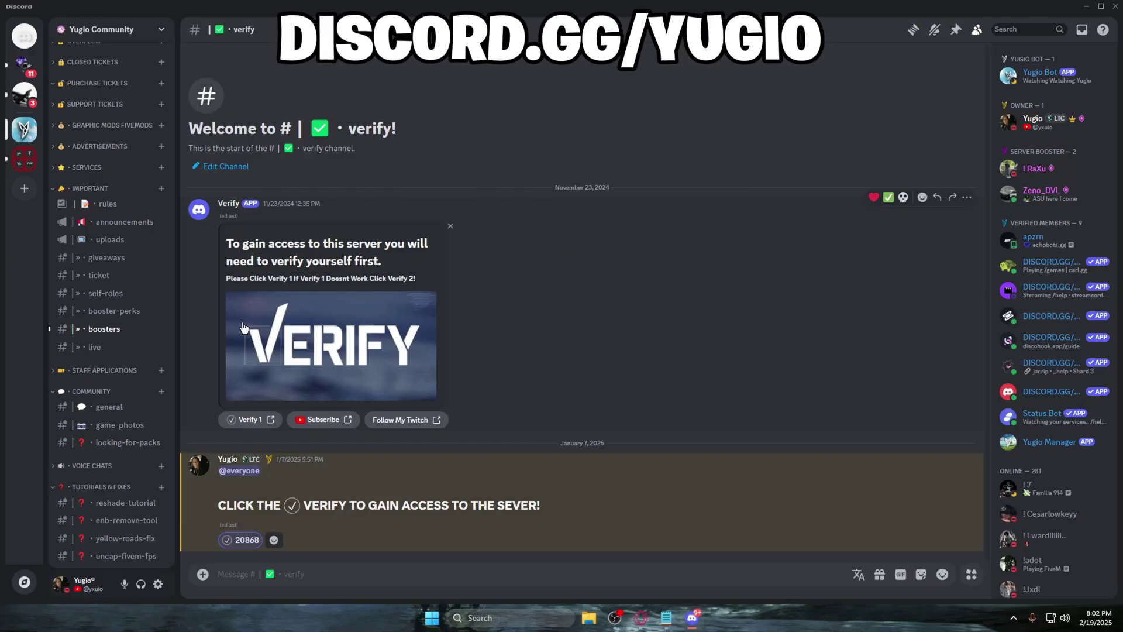
left_click(246, 420)
left_click(342, 392)
scroll(88, 380, "down", 3)
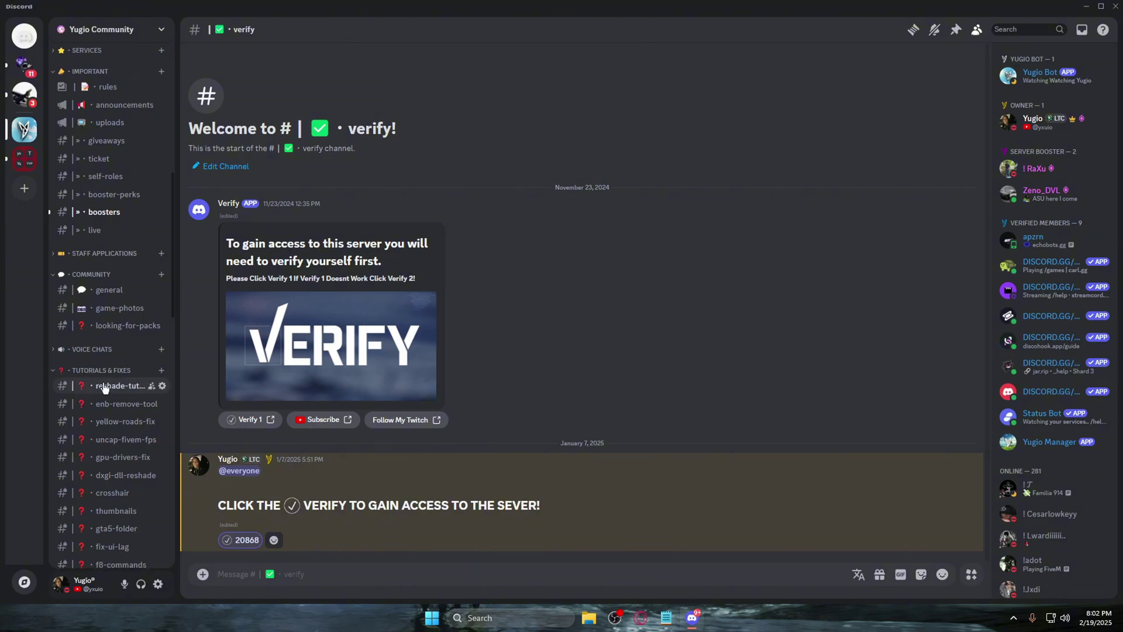
Read the [Addons] ReShade5 lines in #reshade-tutorial, then return to the Notepad note
left_click(109, 327)
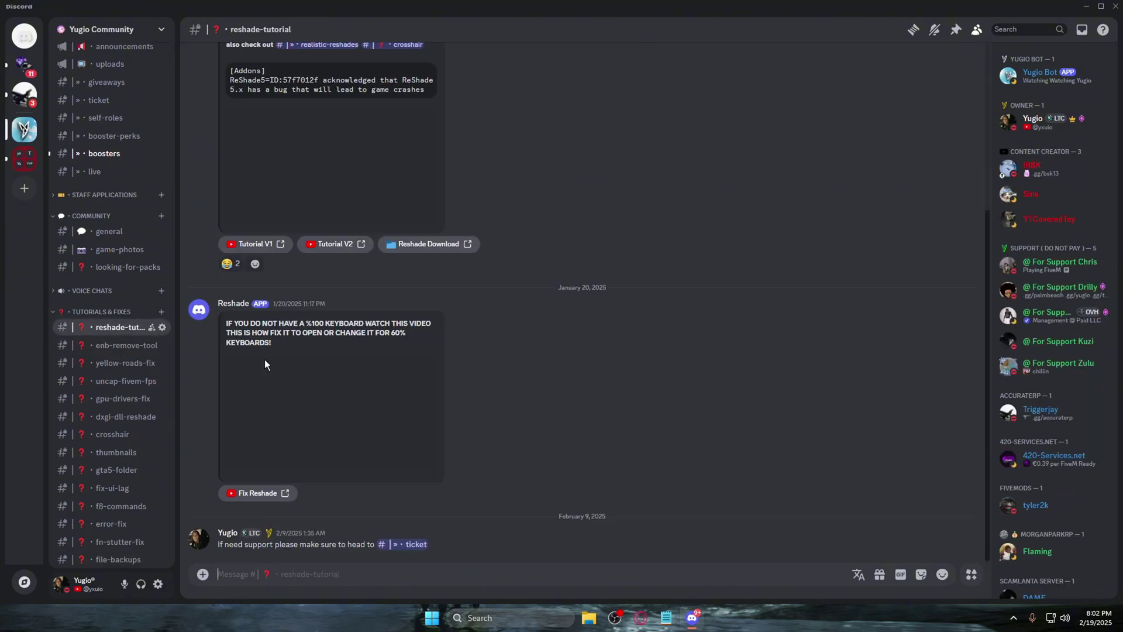
scroll(371, 255, "up", 5)
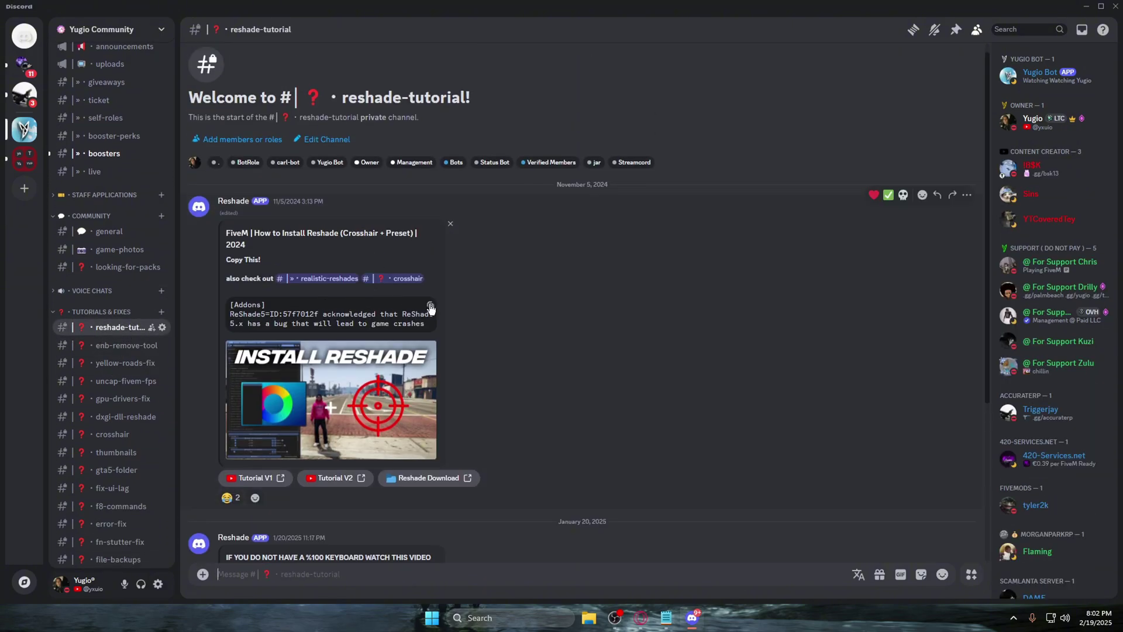
scroll(515, 384, "down", 4)
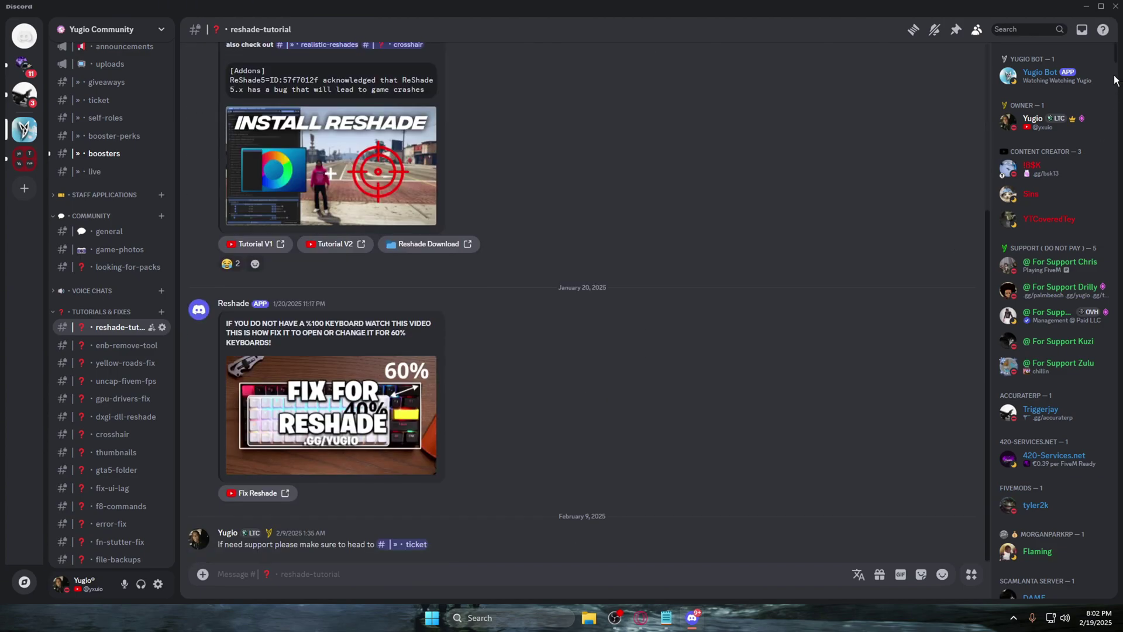
left_click(1088, 11)
key("alt+Tab")
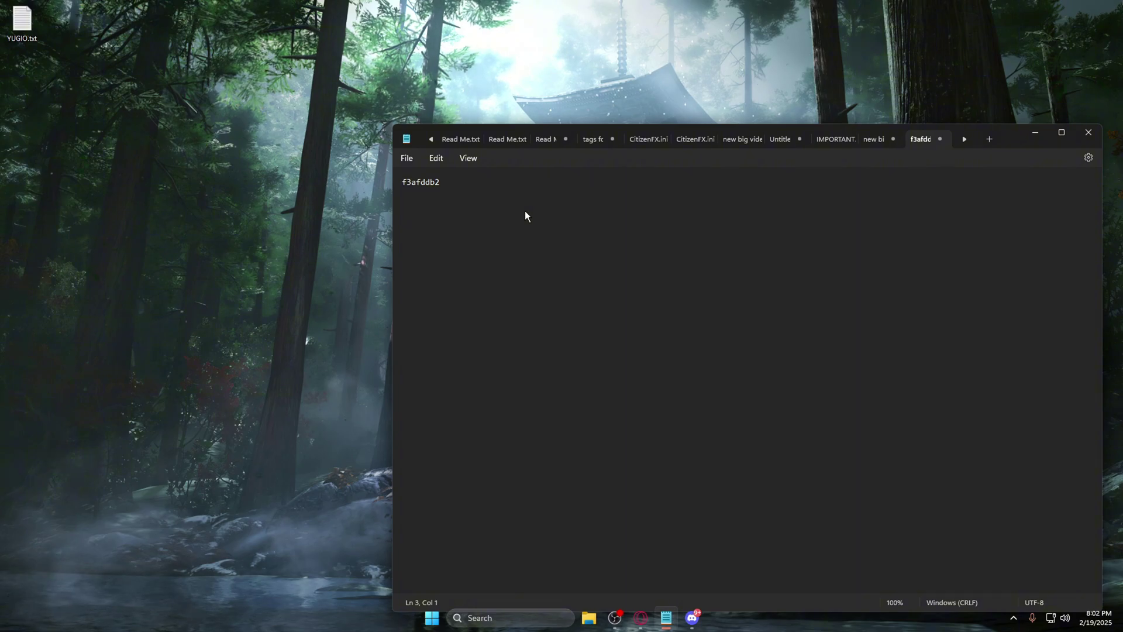
Paste the [Addons] ReShade5 block and replace its ID with the first-line code f3afddb2
type("[Addons] ReShade5=ID:57f7012f acknowledged that ReShade 5.x has a bug that will lead to game crashes")
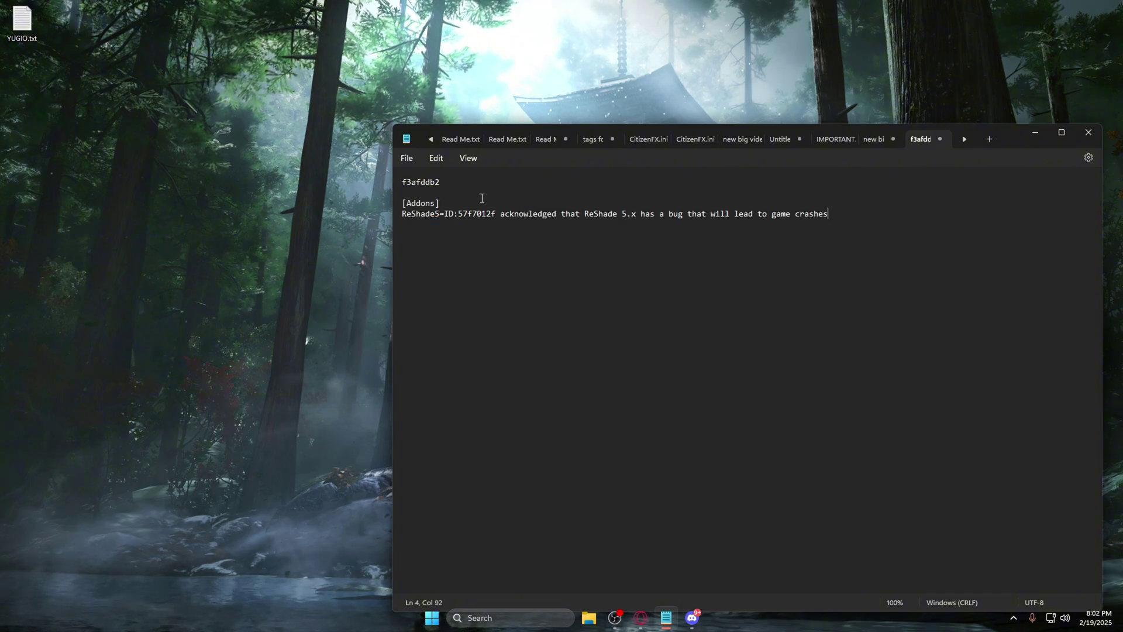
right_click(436, 185)
left_click(470, 243)
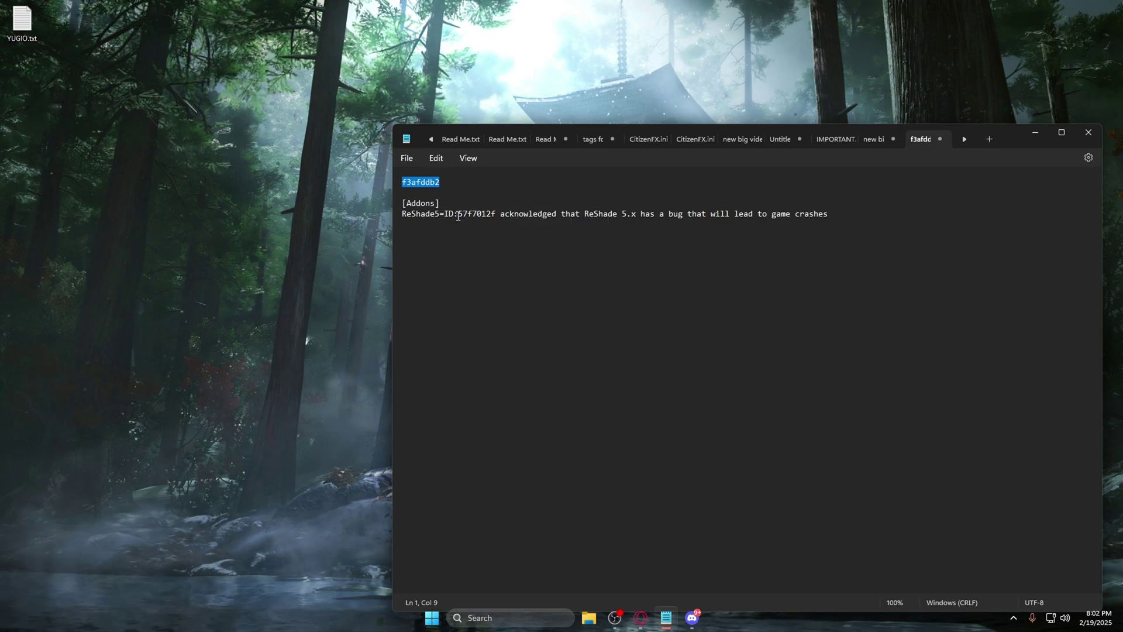
left_click_drag(459, 214, 495, 214)
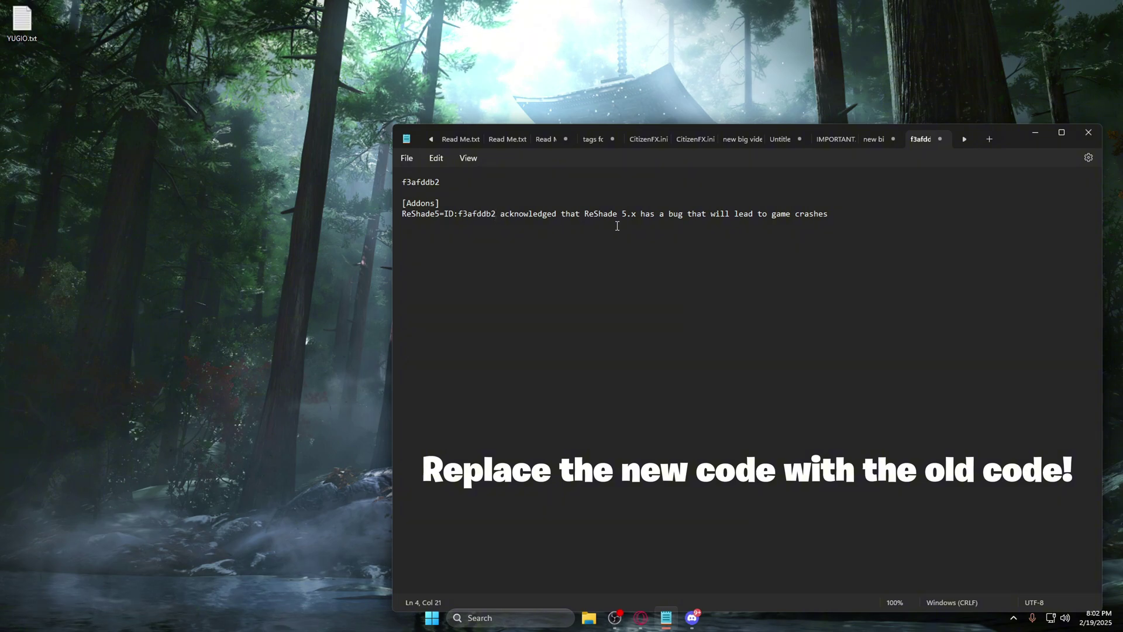
Copy the corrected [Addons] lines and minimise Notepad
left_click_drag(848, 216, 404, 203)
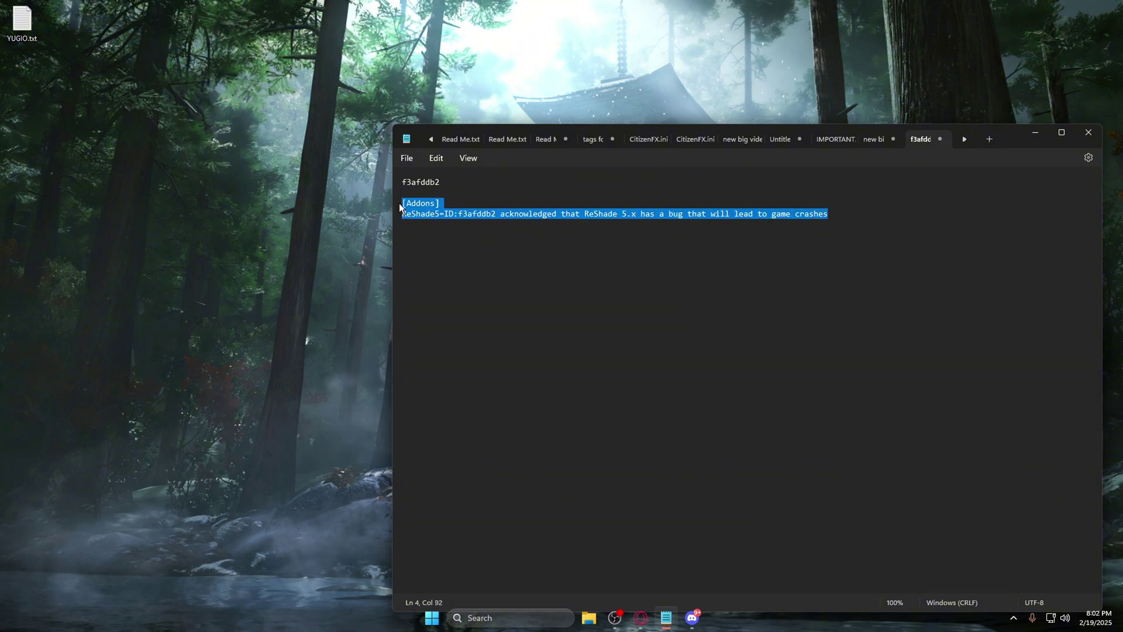
right_click(407, 203)
left_click(453, 258)
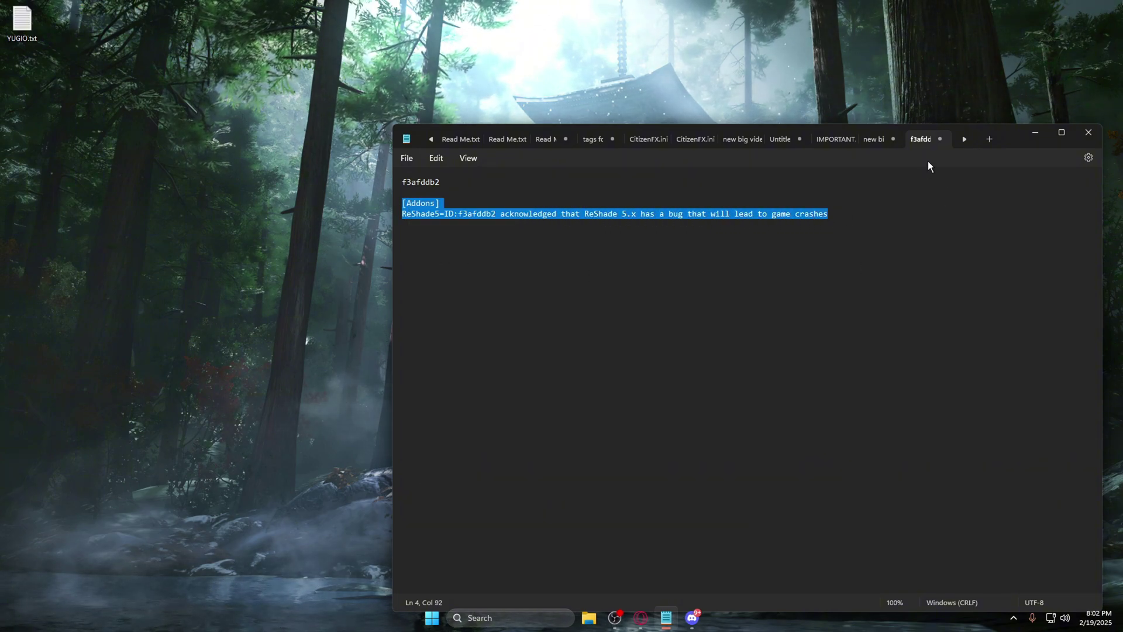
left_click(1035, 134)
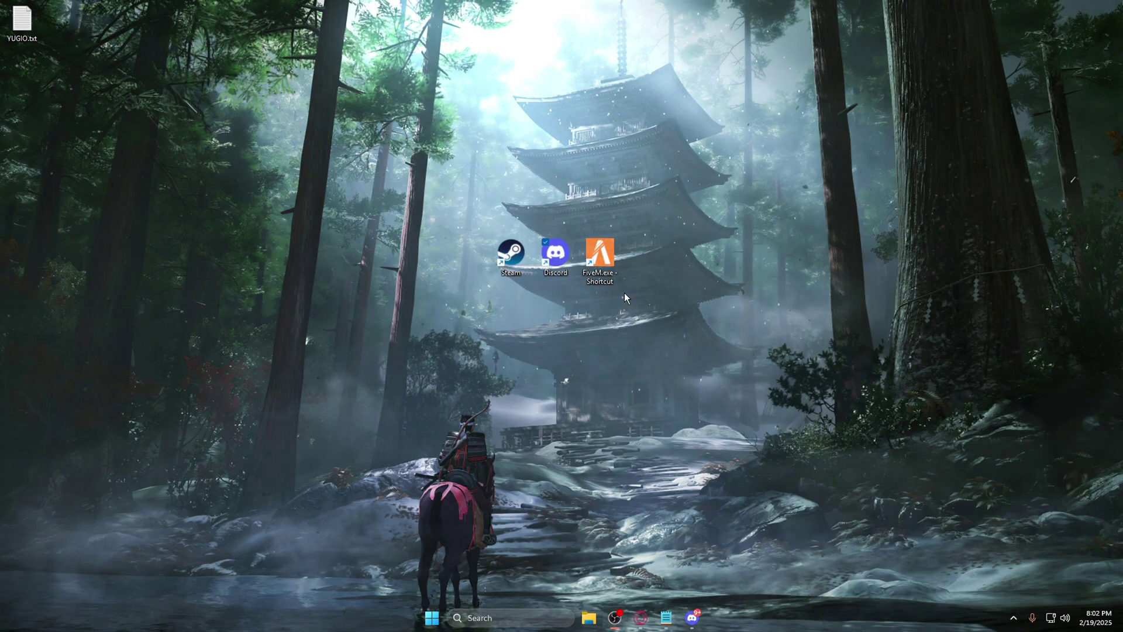
Find FiveM's install location via Start search and open its FiveM Application Data folder
key("super")
type("fivem")
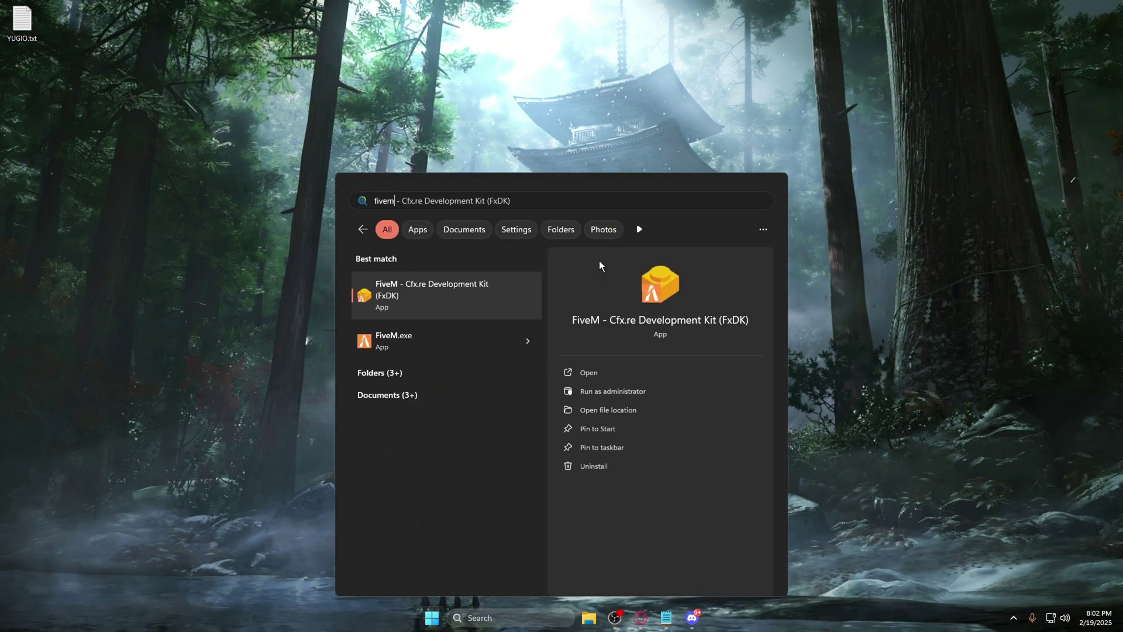
right_click(456, 302)
left_click(492, 339)
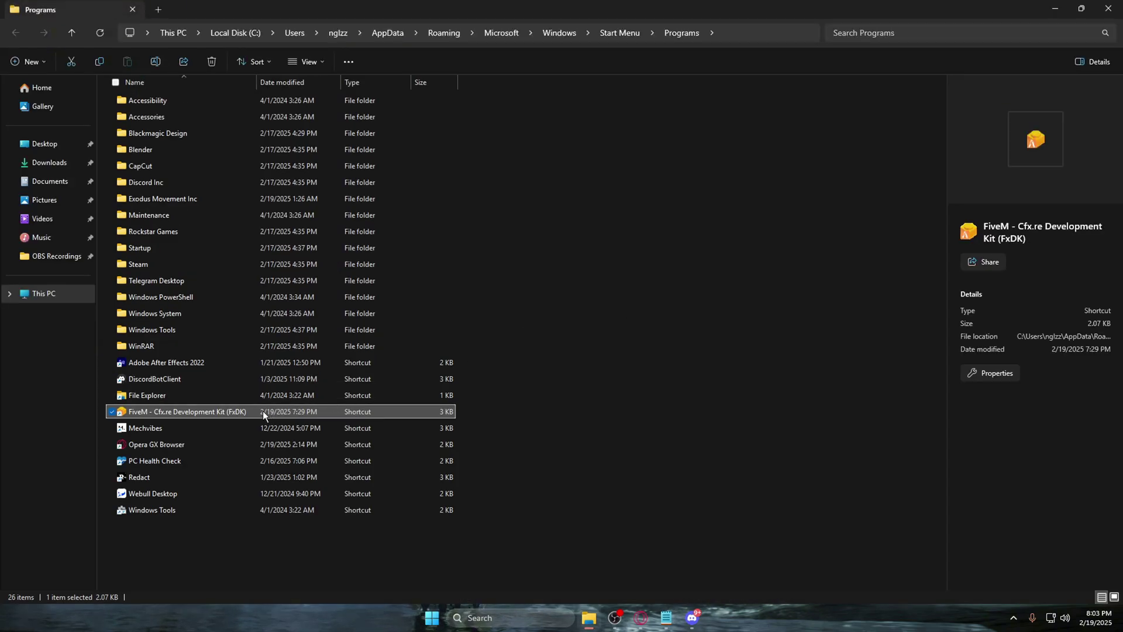
right_click(262, 413)
left_click(325, 223)
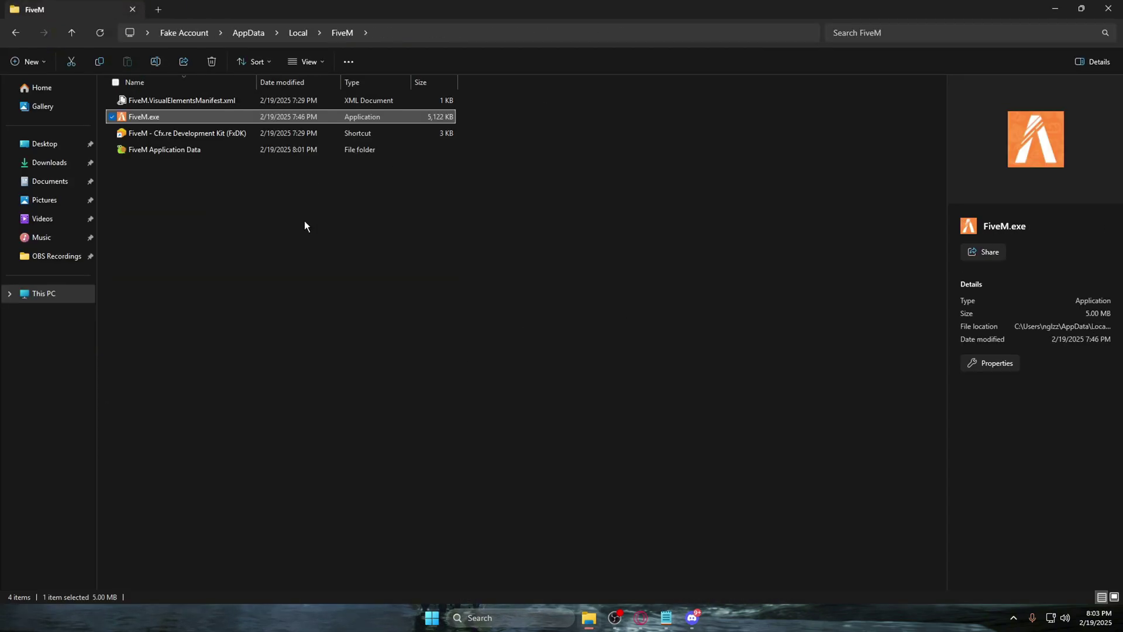
double_click(174, 150)
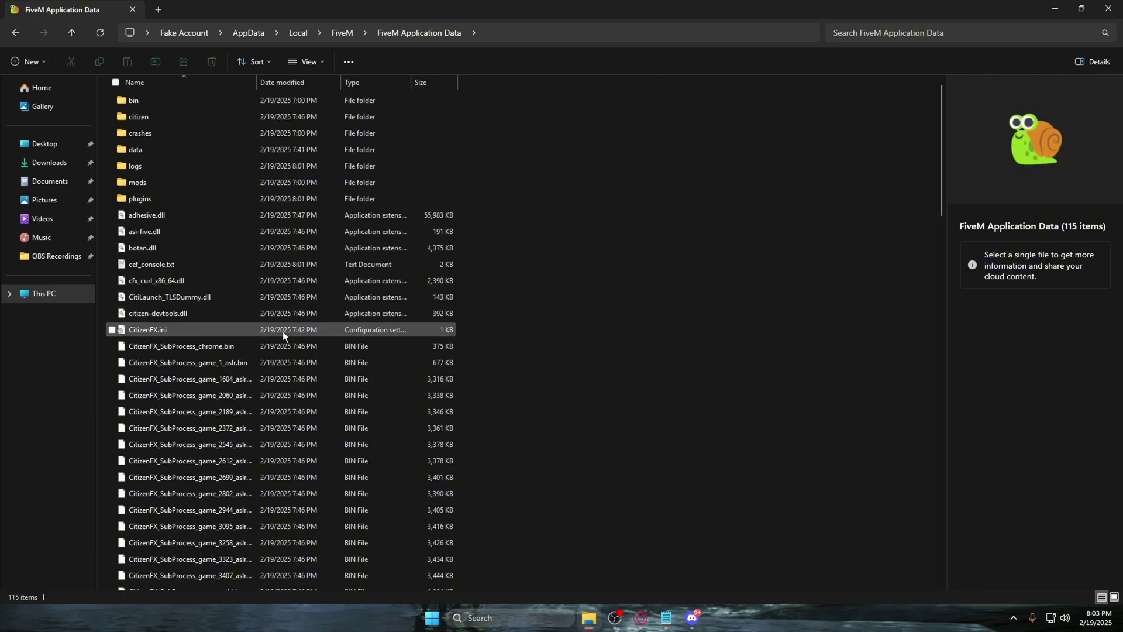
Paste the [Addons] lines into CitizenFX.ini, save it, and close Notepad and Explorer
double_click(169, 329)
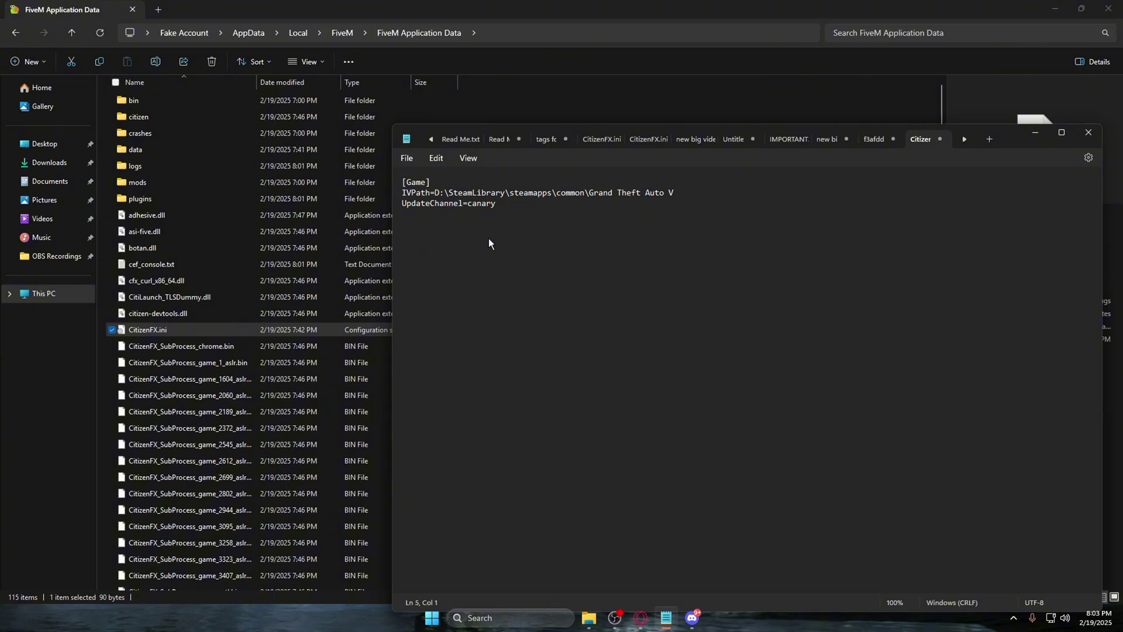
key("ctrl+v")
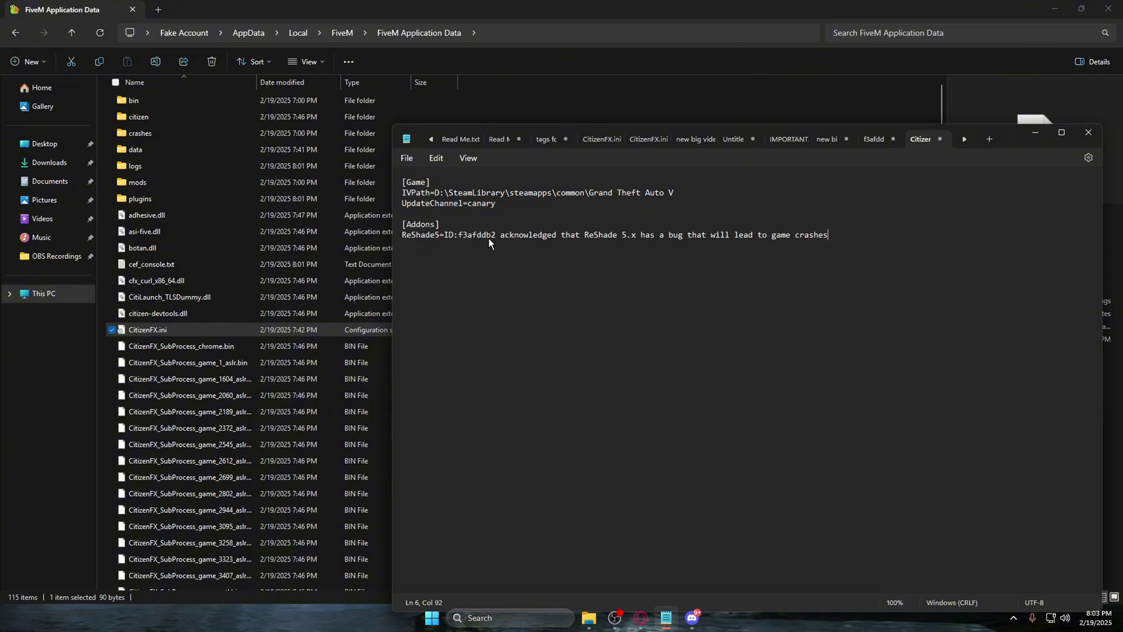
left_click(408, 158)
left_click(445, 236)
left_click(1089, 133)
left_click(1108, 9)
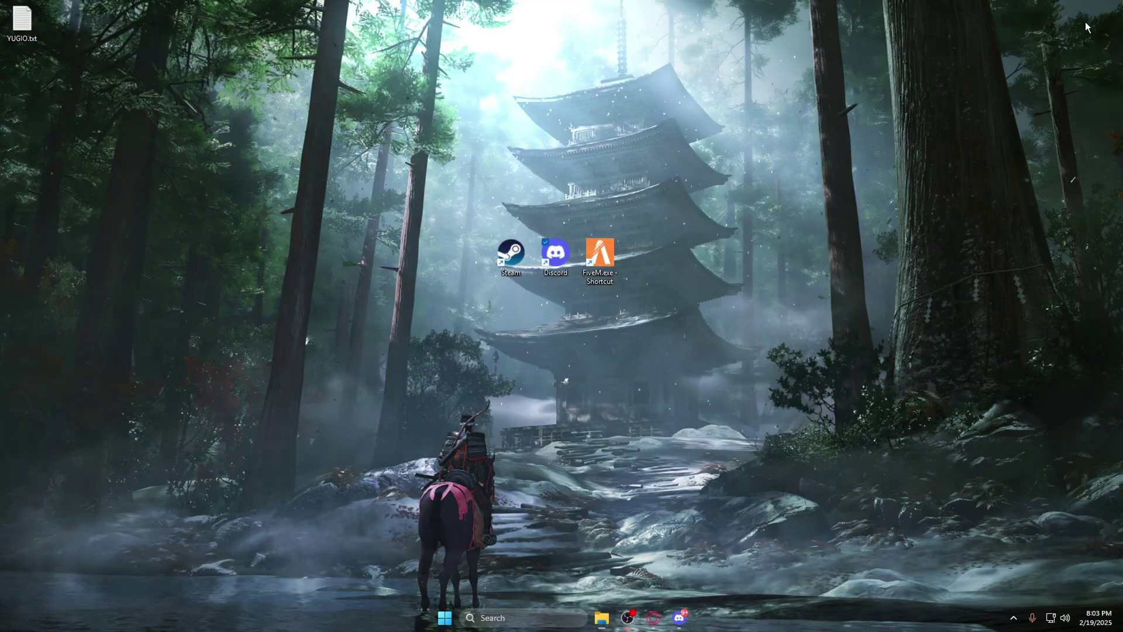
Relaunch FiveM from the desktop FiveM.exe shortcut so ReShade 6.4.0 compiles its effects
key("super")
left_click(785, 243)
double_click(610, 246)
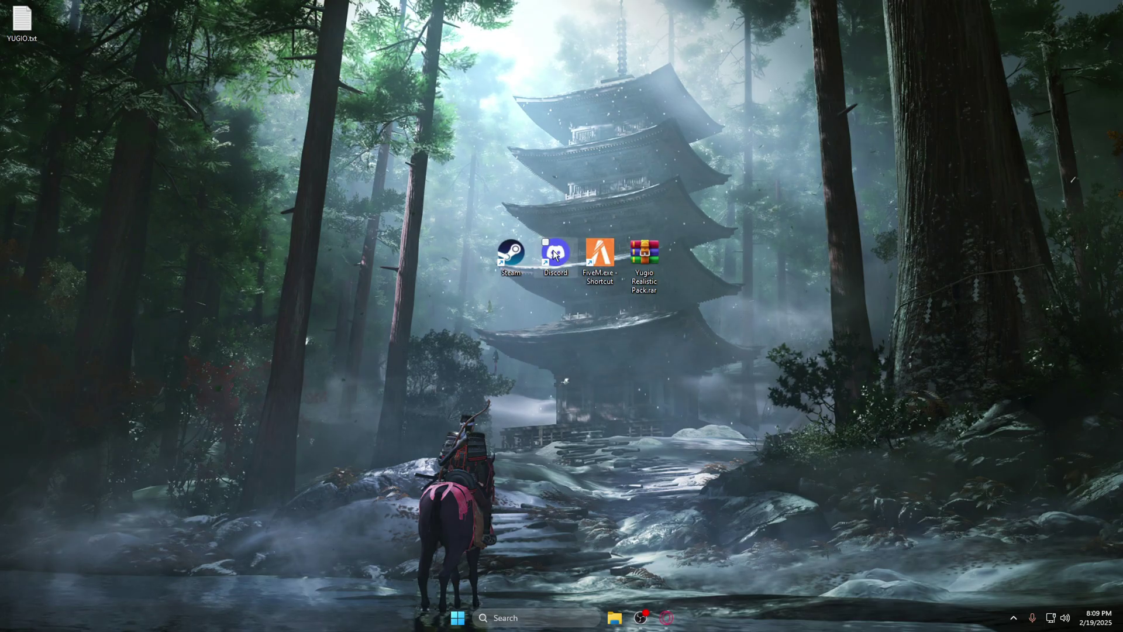
Browse the #realistic-packs posts in Discord, viewing the paid pack preview image
double_click(553, 252)
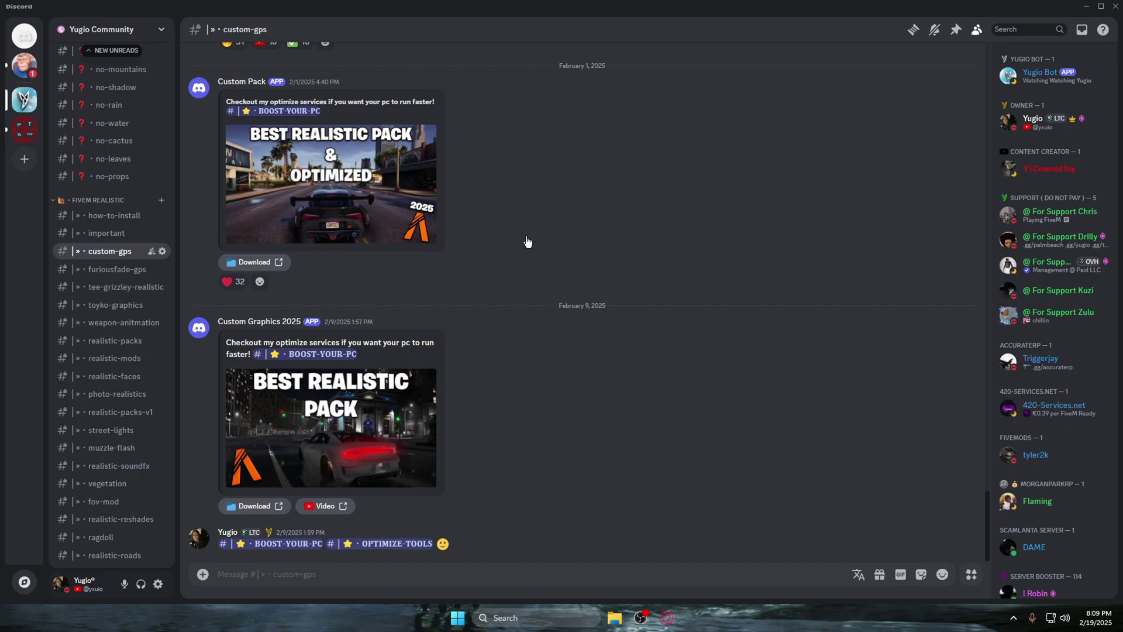
scroll(87, 275, "up", 2)
scroll(409, 316, "up", 10)
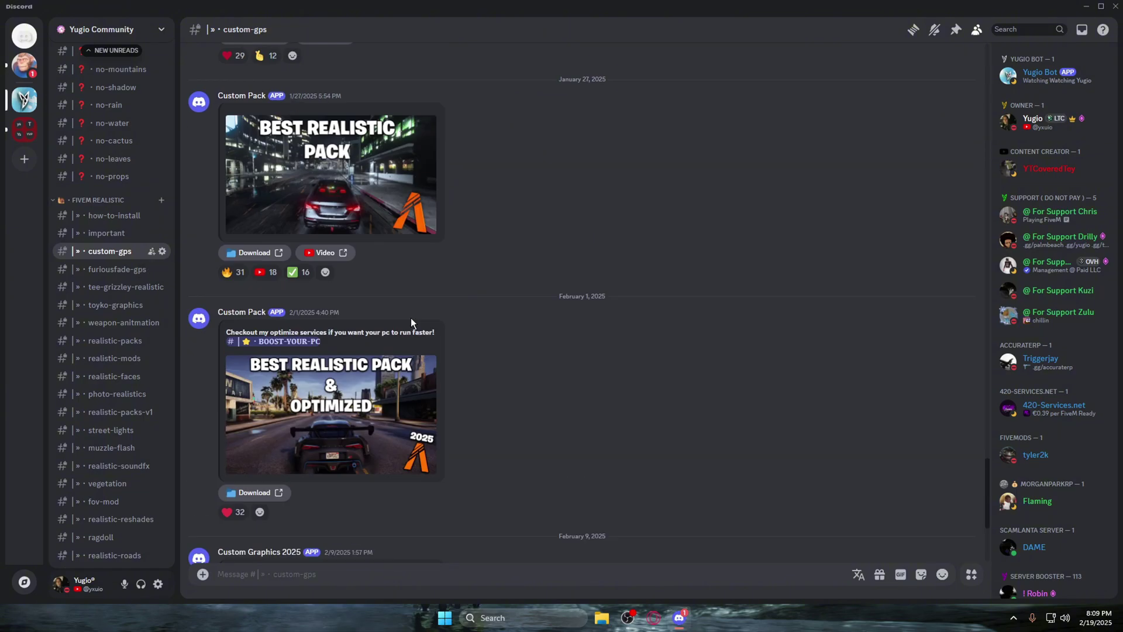
scroll(401, 315, "up", 7)
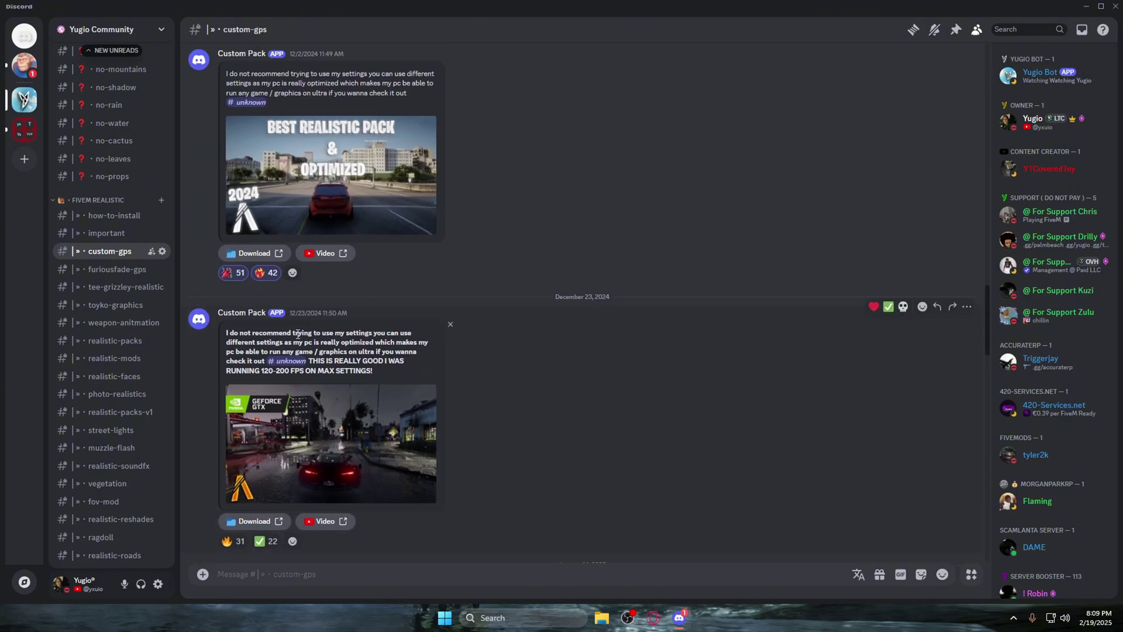
scroll(100, 269, "up", 10)
scroll(100, 269, "up", 2)
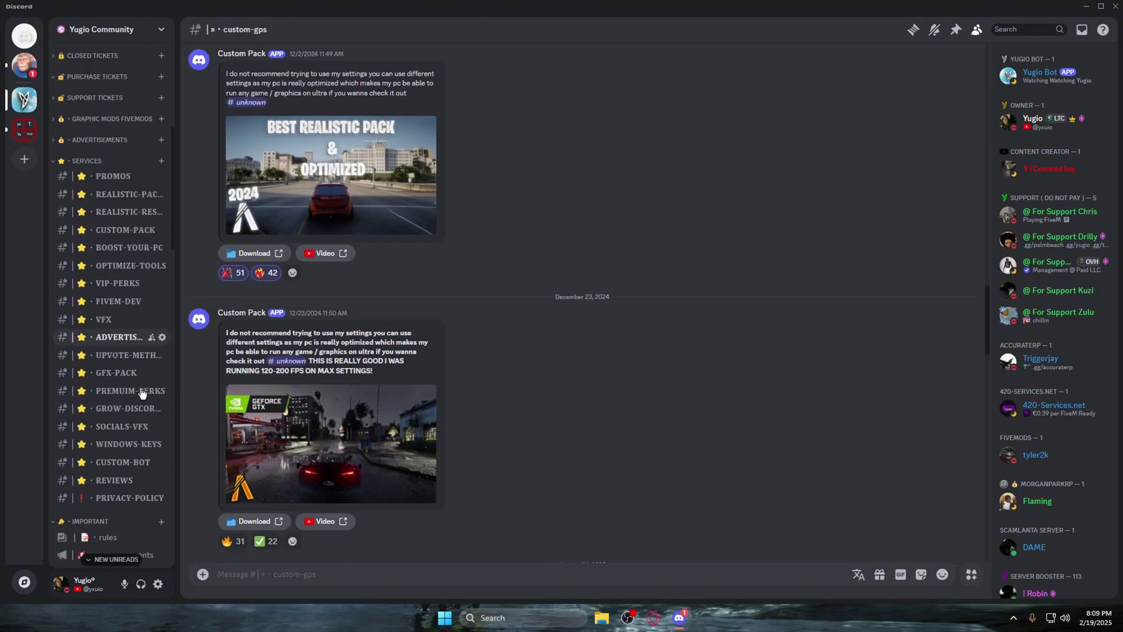
left_click(136, 144)
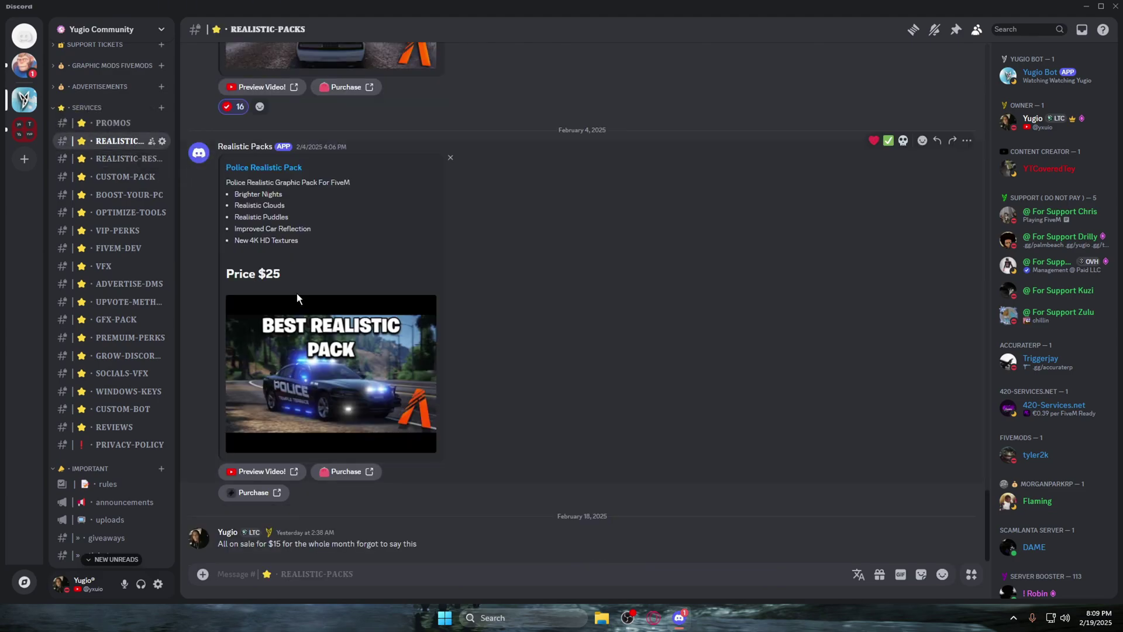
scroll(328, 383, "up", 7)
scroll(266, 350, "down", 3)
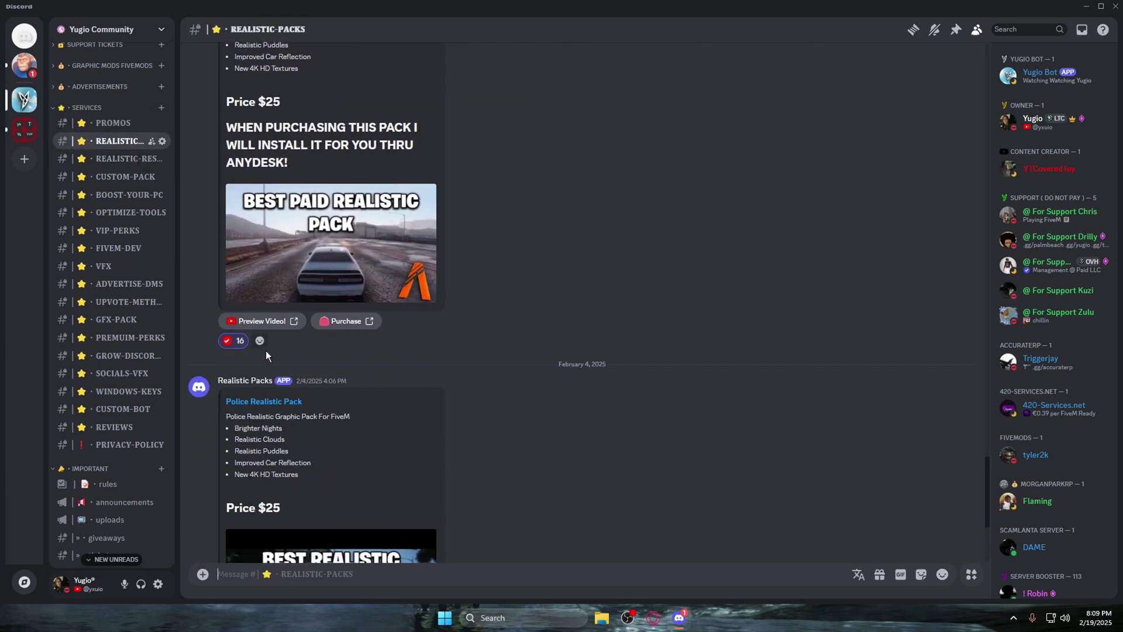
scroll(324, 284, "up", 1)
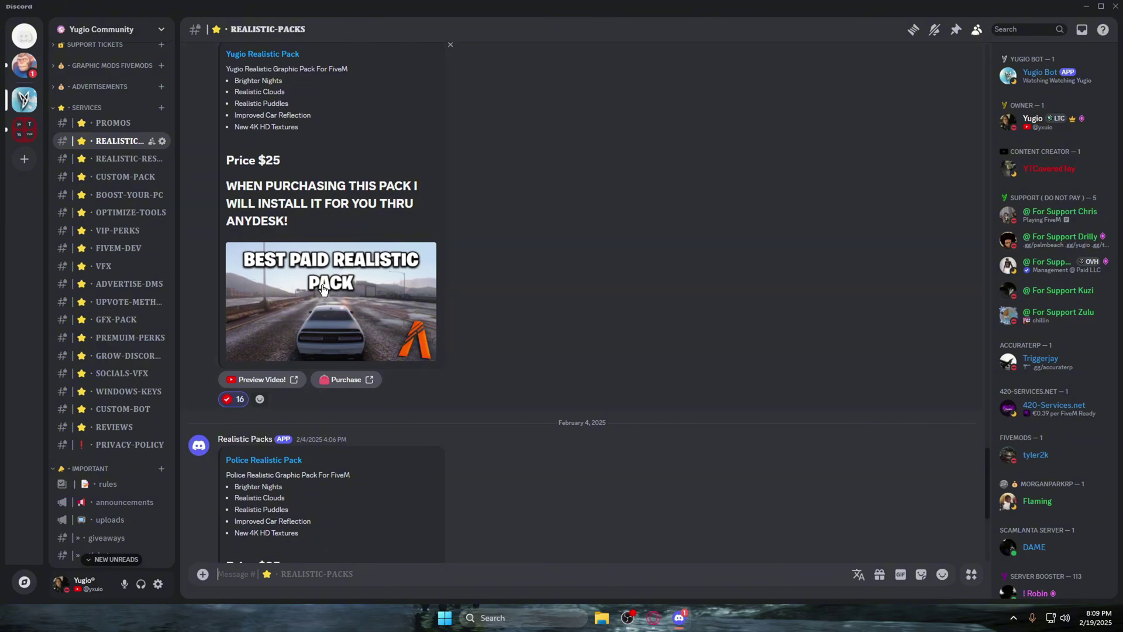
left_click(322, 286)
left_click(606, 518)
scroll(331, 430, "down", 4)
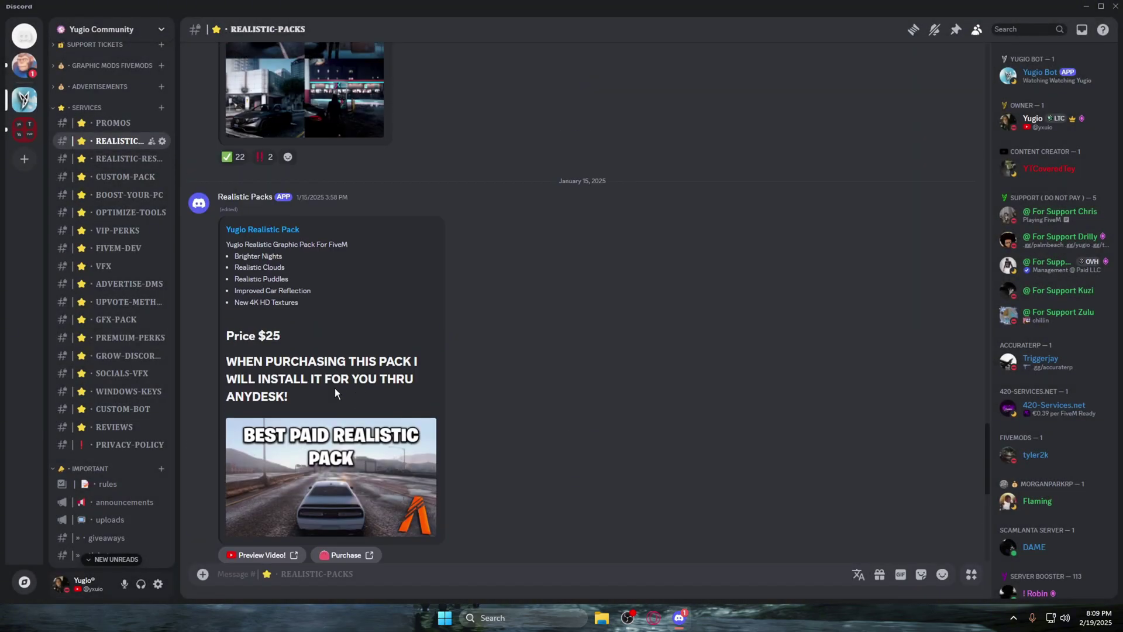
scroll(331, 430, "up", 5)
scroll(330, 430, "down", 10)
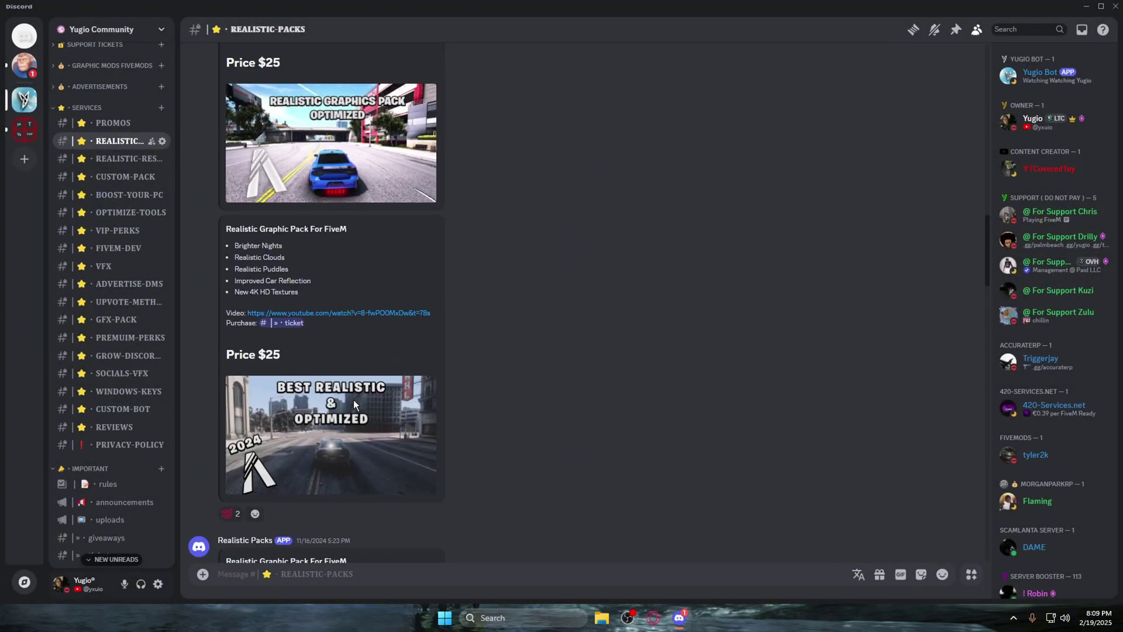
scroll(332, 339, "up", 10)
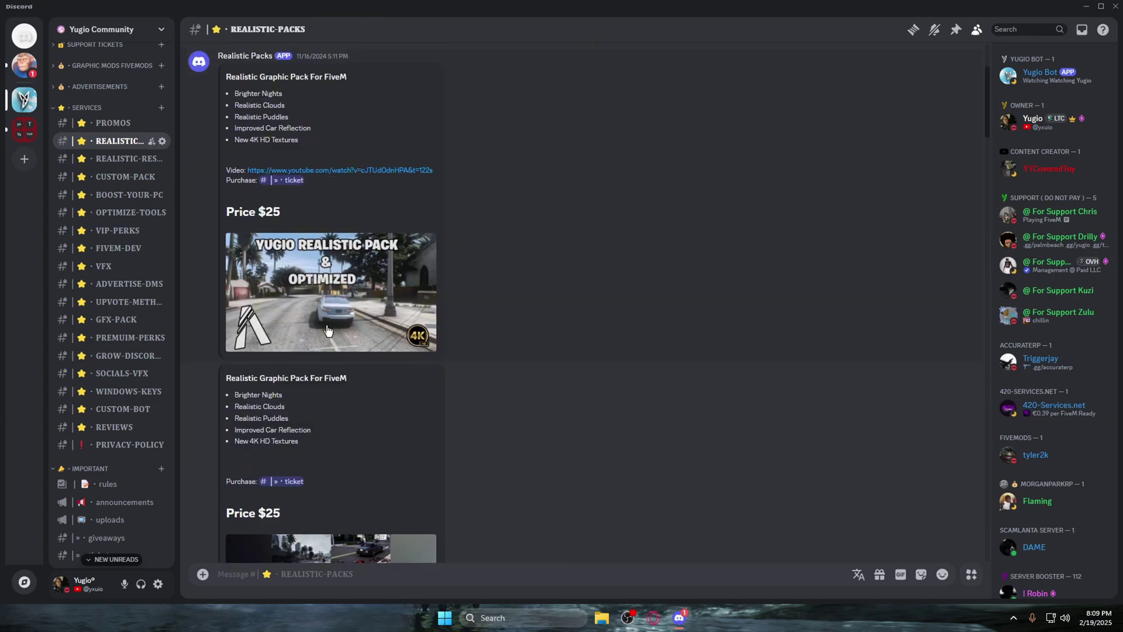
scroll(327, 327, "down", 3)
scroll(326, 329, "down", 5)
scroll(142, 350, "down", 15)
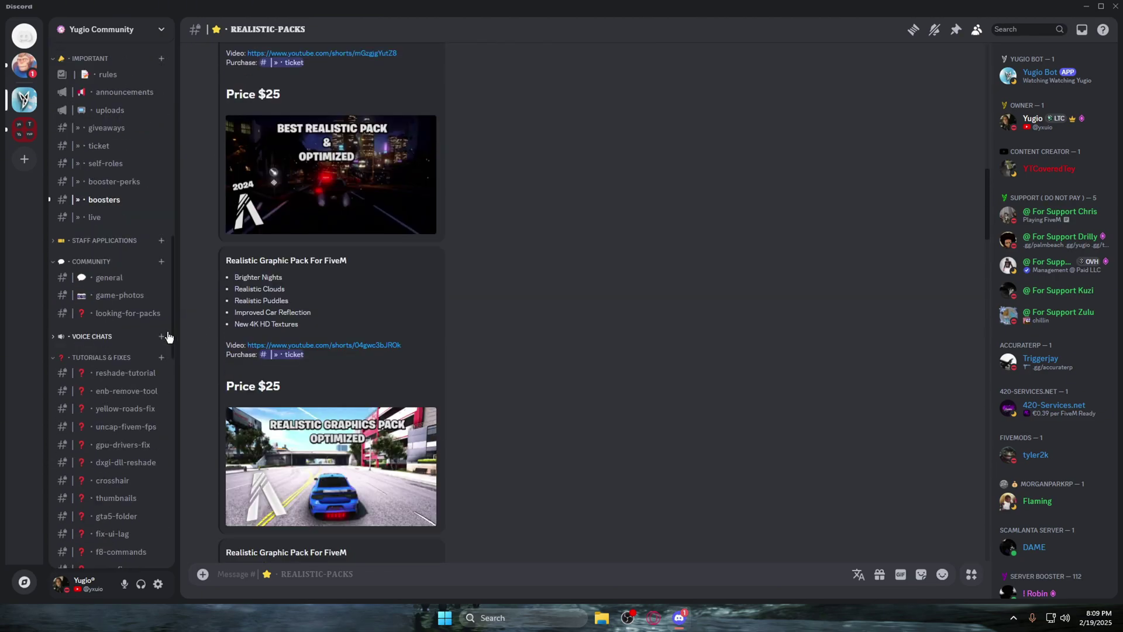
scroll(143, 350, "down", 2)
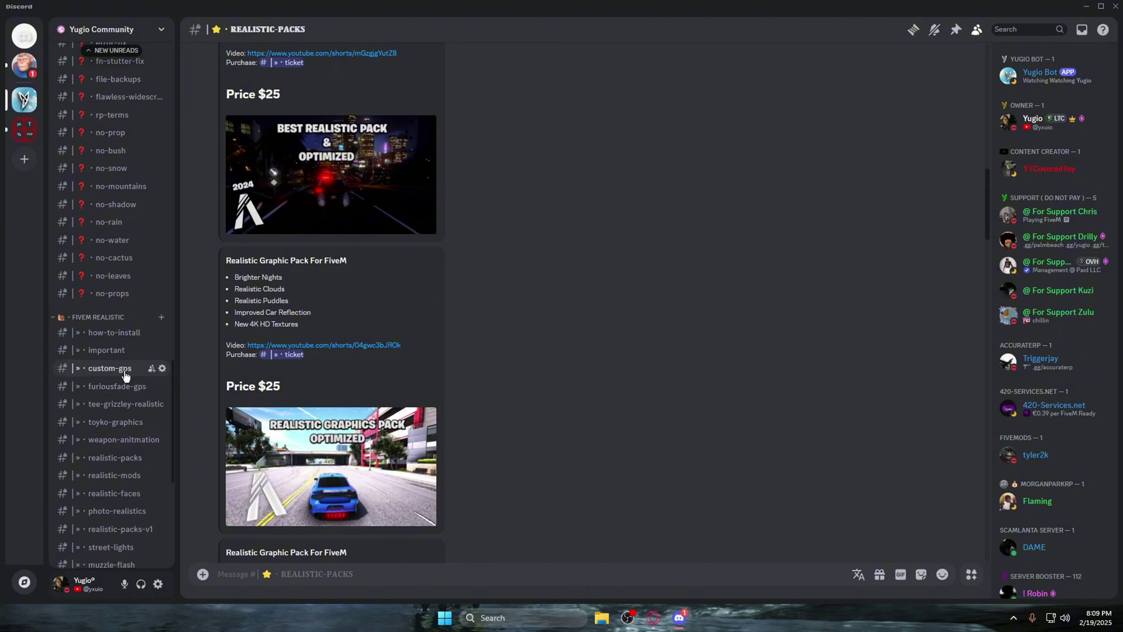
Look over the custom-gps channel's download posts and close Discord
left_click(125, 368)
scroll(380, 408, "up", 2)
scroll(381, 408, "down", 12)
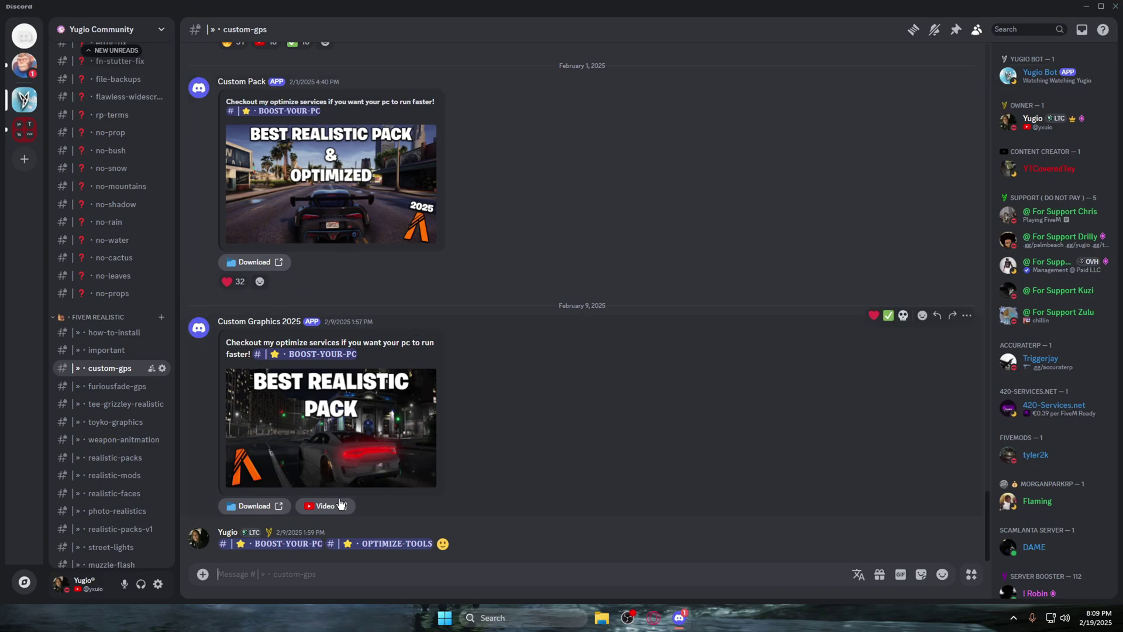
left_click(1118, 5)
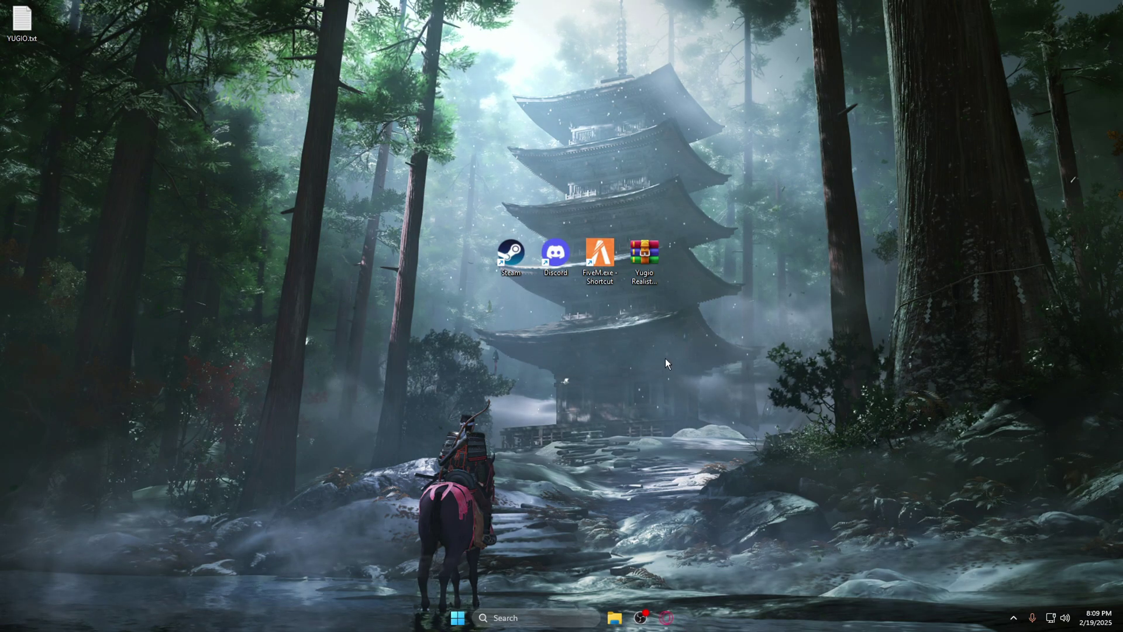
Open Yugio Realistic Pack.rar in WinRAR to its five subfolders, dismissing the licence reminder
double_click(639, 256)
double_click(151, 187)
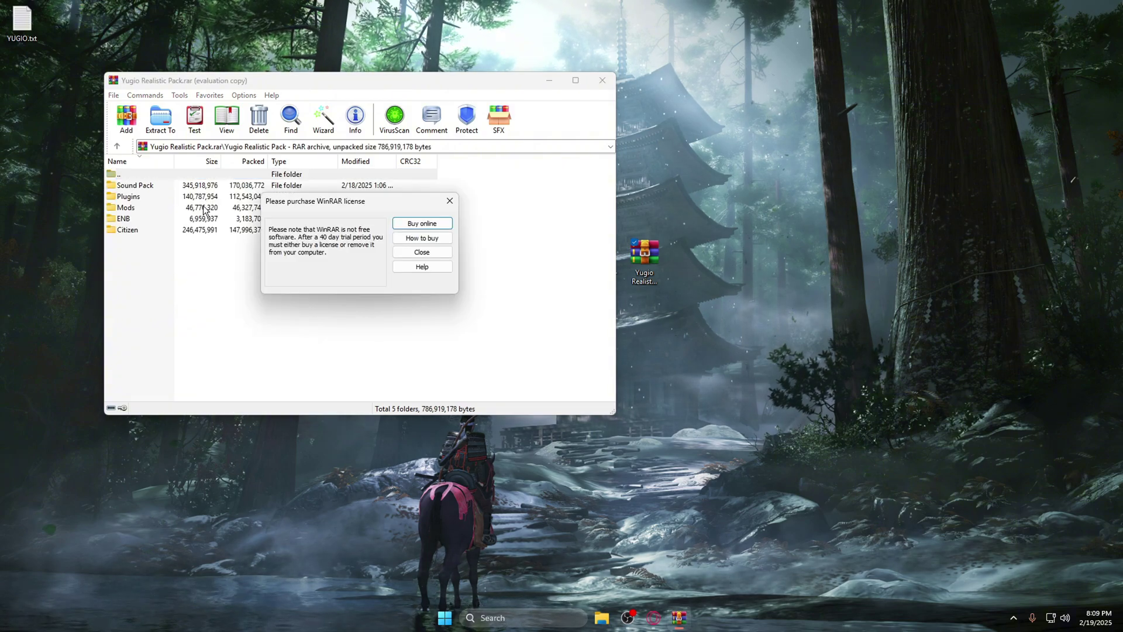
left_click(422, 252)
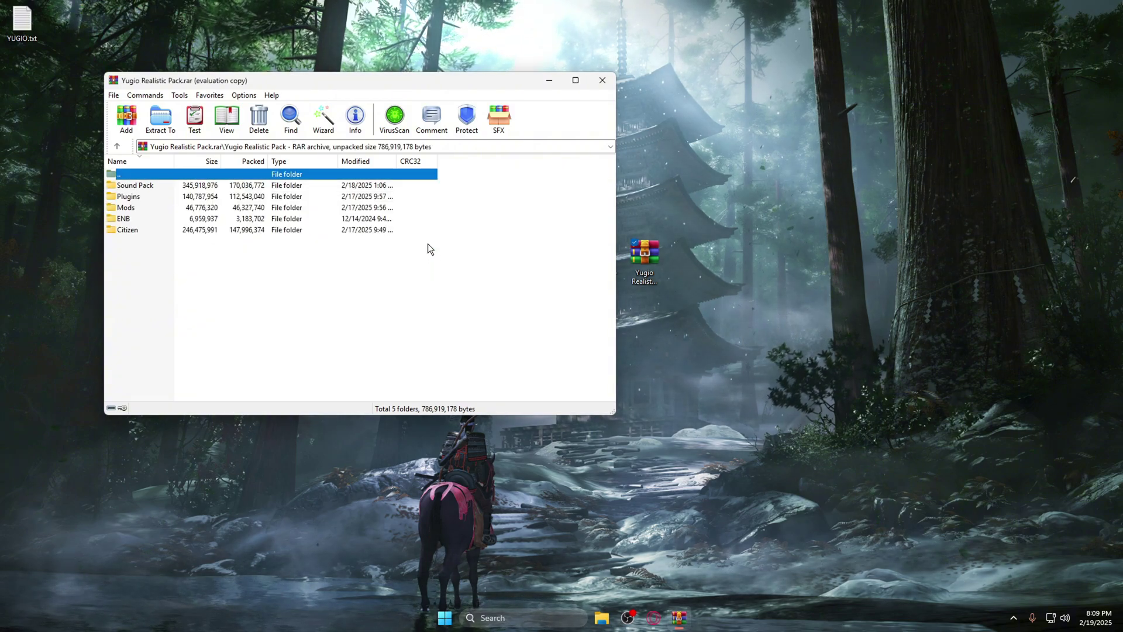
left_click(145, 186)
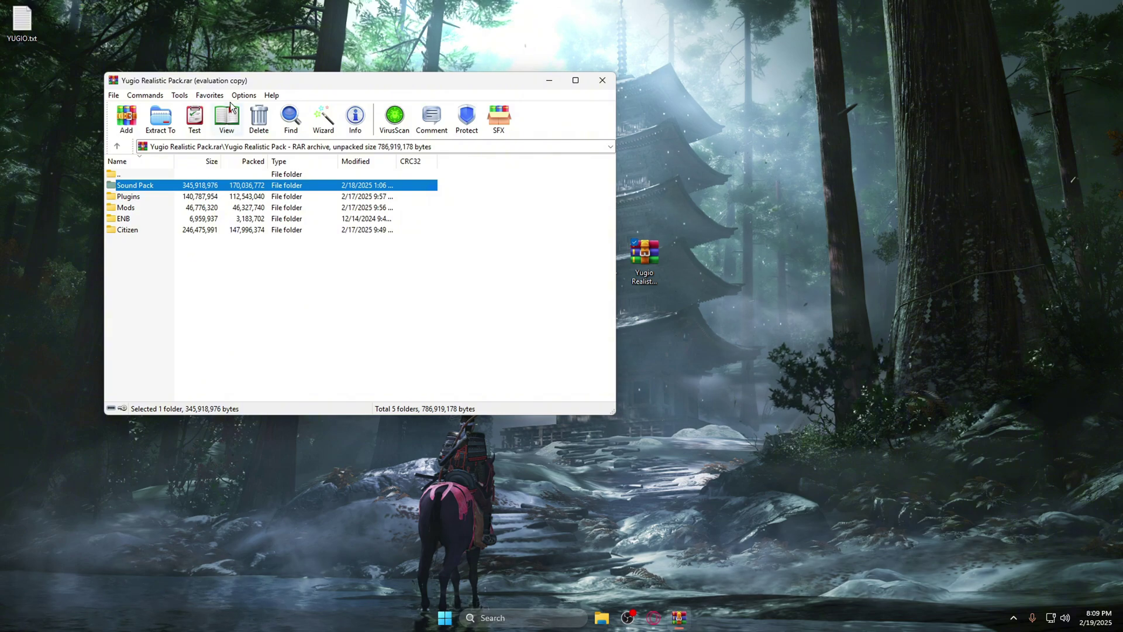
left_click_drag(234, 86, 187, 71)
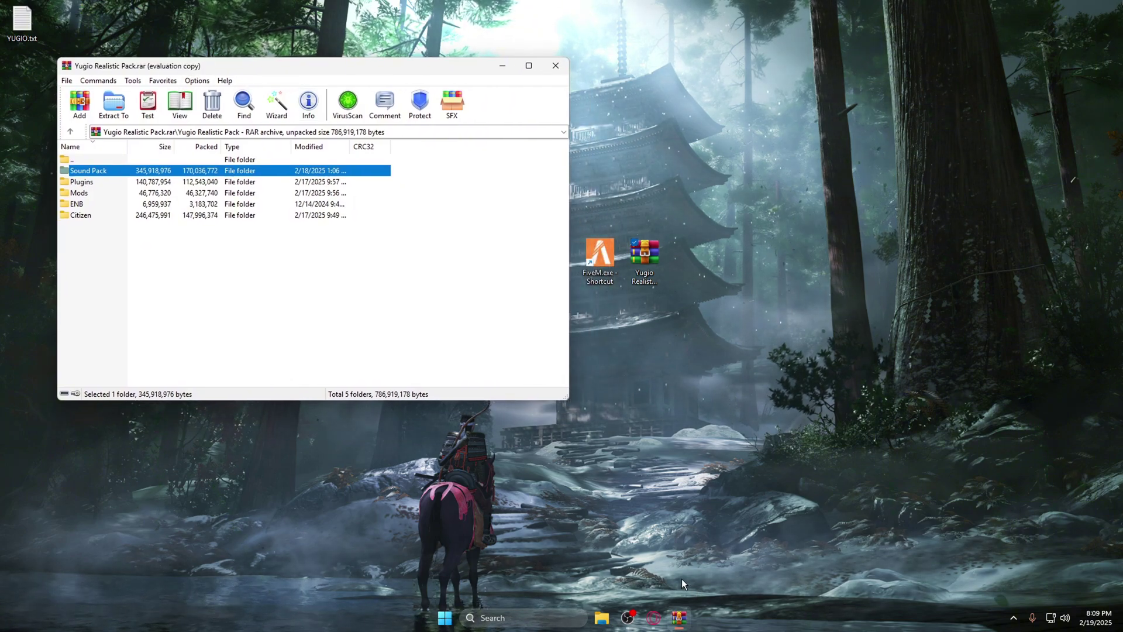
Open a This PC Explorer window, restore it and place it beside WinRAR
left_click(602, 618)
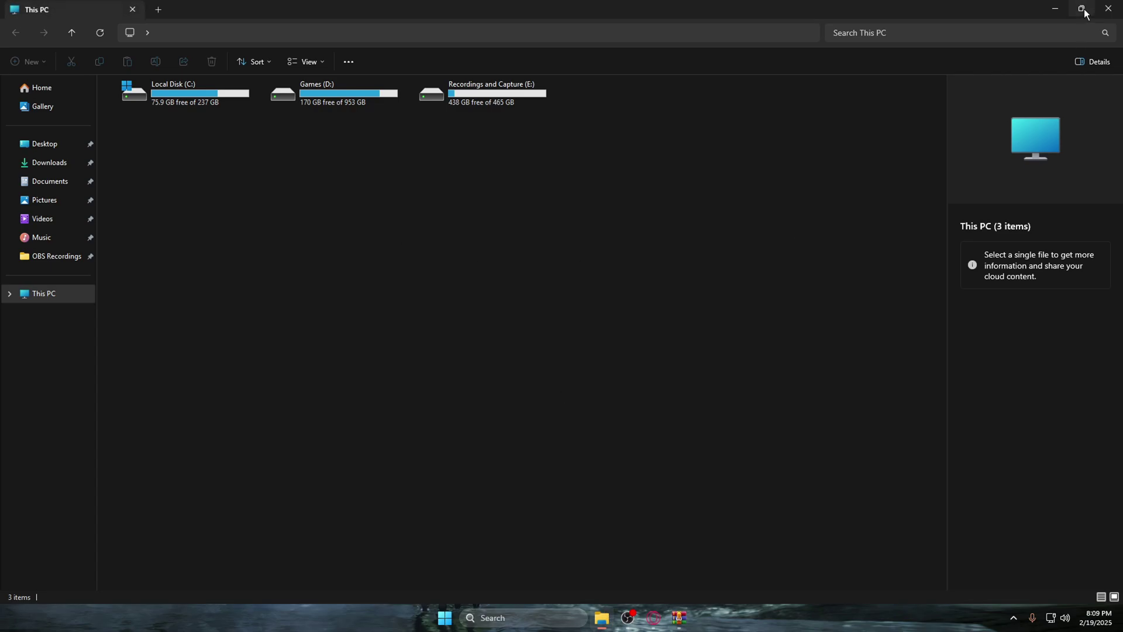
left_click(1082, 9)
left_click_drag(618, 215, 767, 103)
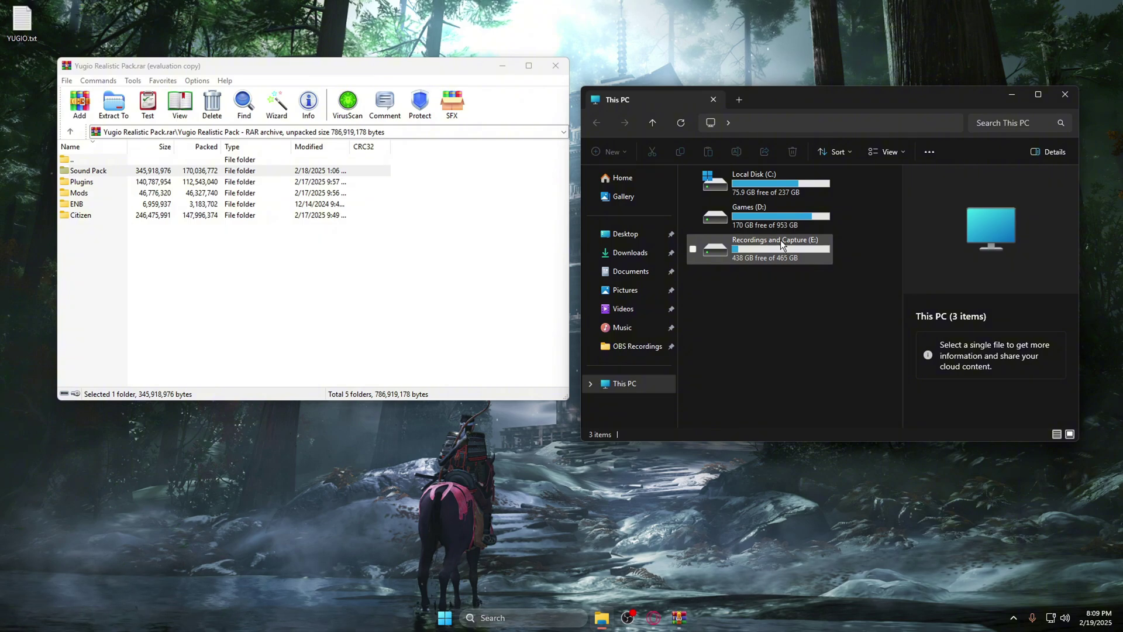
Open the Grand Theft Auto V game folder through Steam's local files, then close Steam
left_click(1065, 95)
key("super")
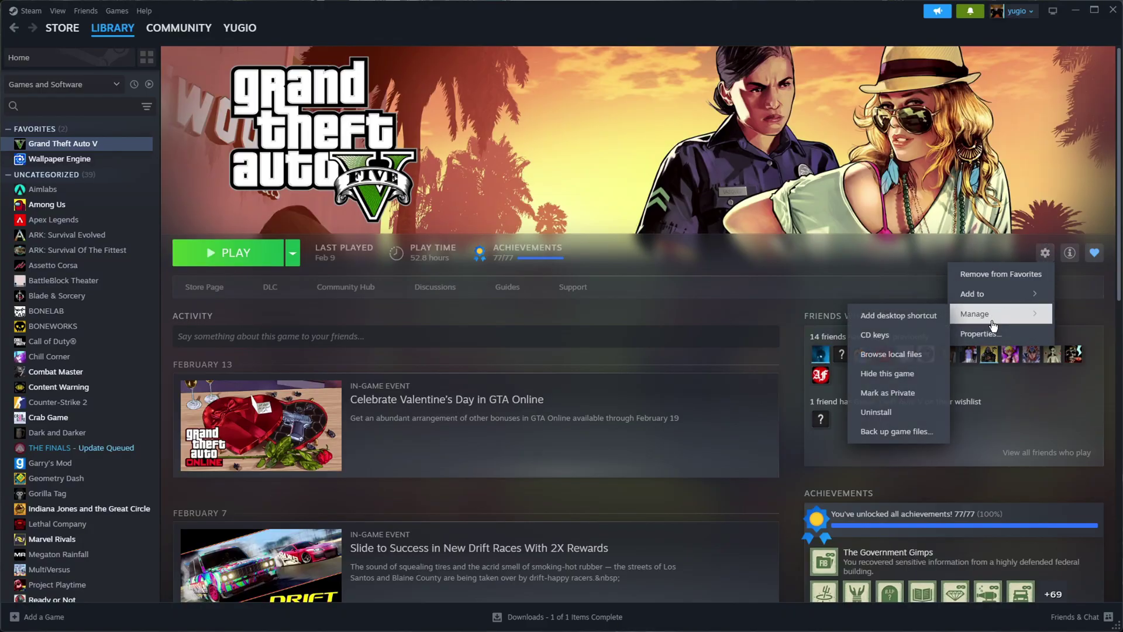
mouse_move(983, 320)
left_click(909, 355)
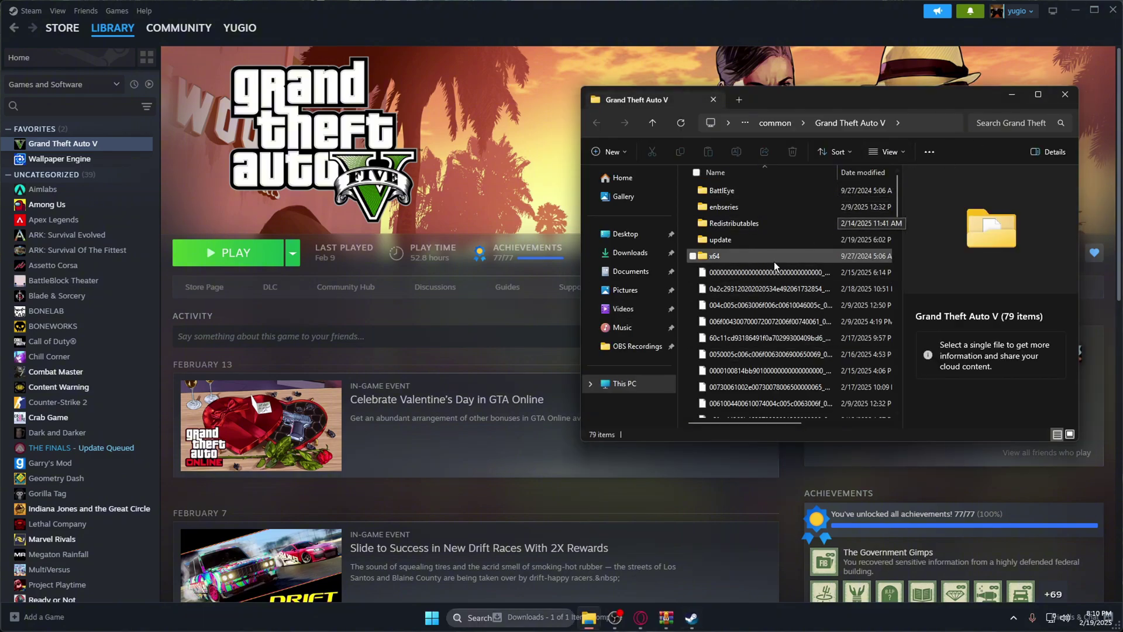
left_click(1117, 13)
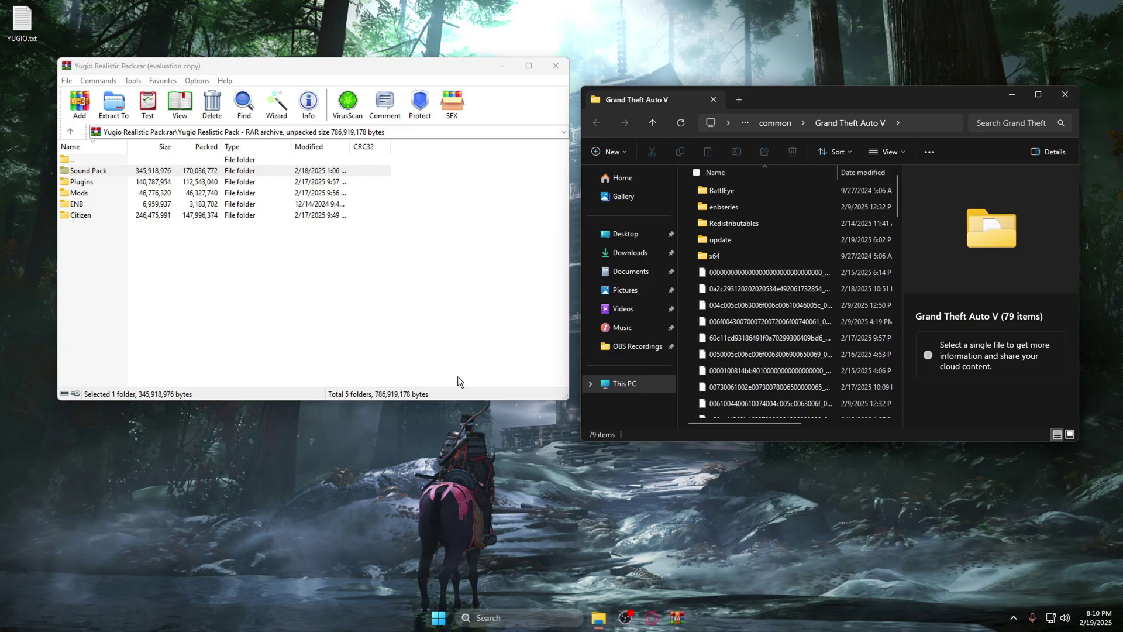
Drag the enbseries folder and all 14 ENB files from WinRAR into the GTA V folder
double_click(107, 210)
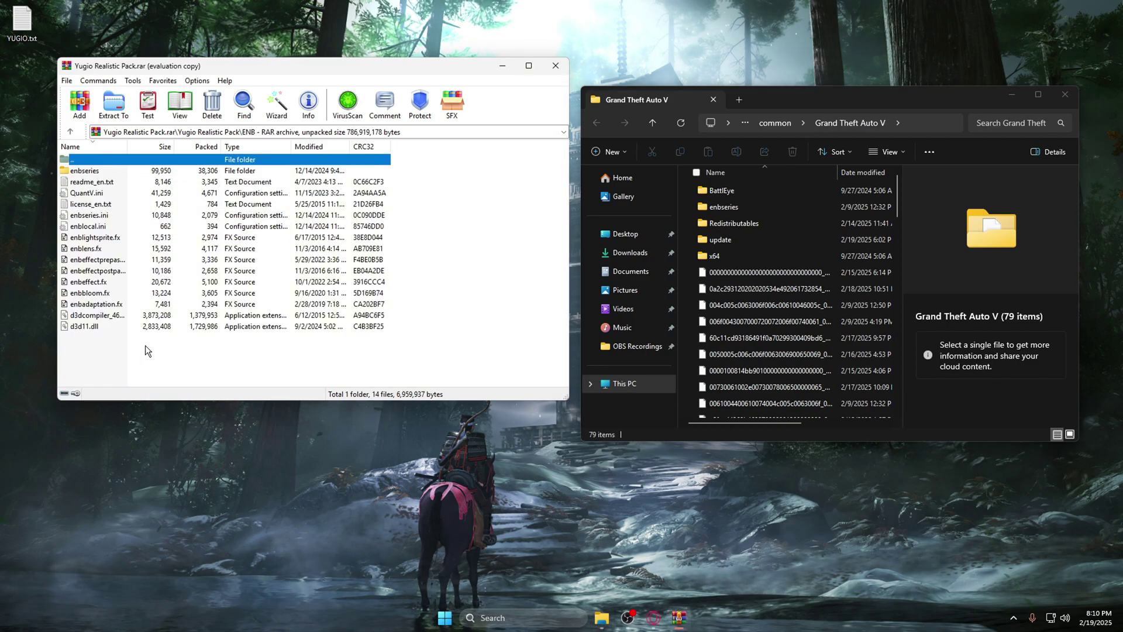
left_click_drag(117, 352, 100, 175)
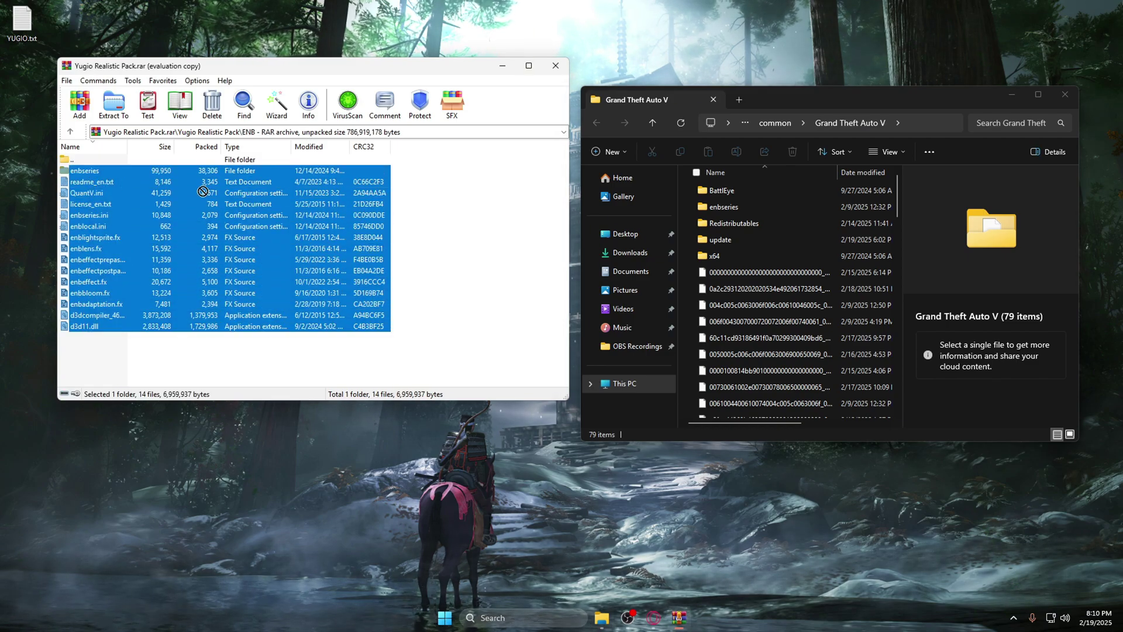
left_click_drag(204, 191, 682, 223)
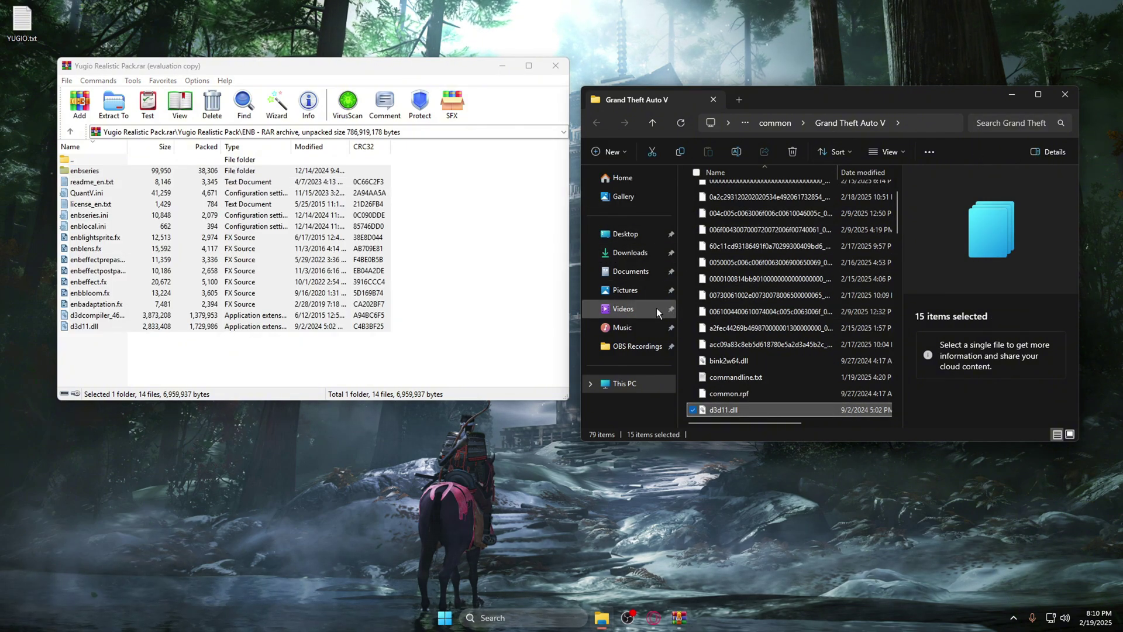
scroll(739, 266, "down", 5)
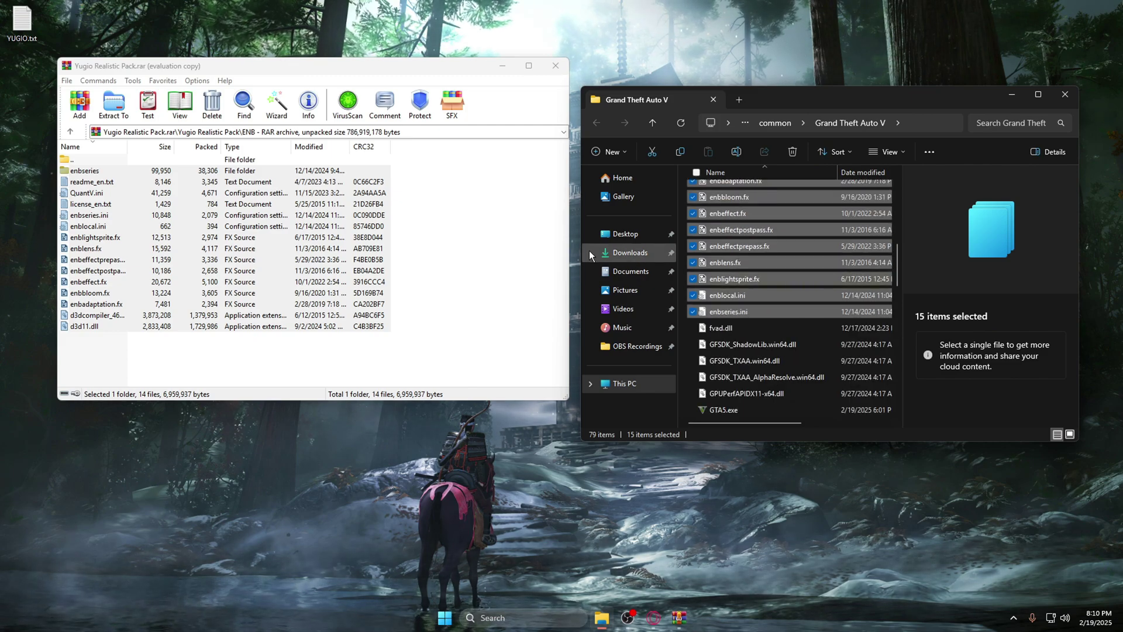
double_click(97, 160)
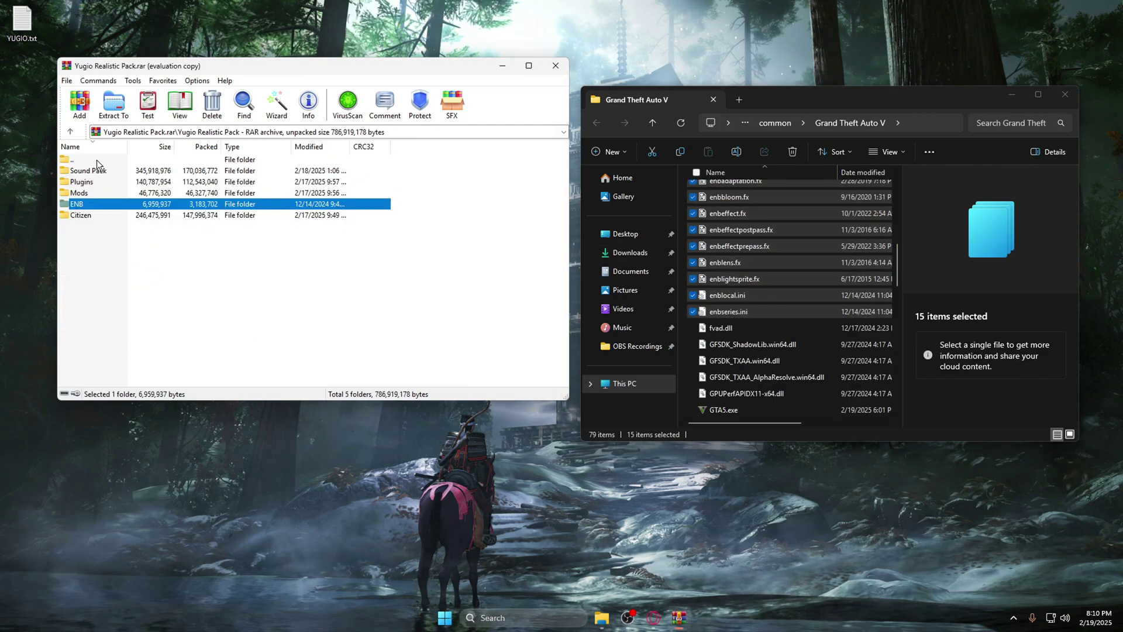
Close the GTA V window and open FiveM Application Data via the FiveM shortcut's location
left_click(1065, 95)
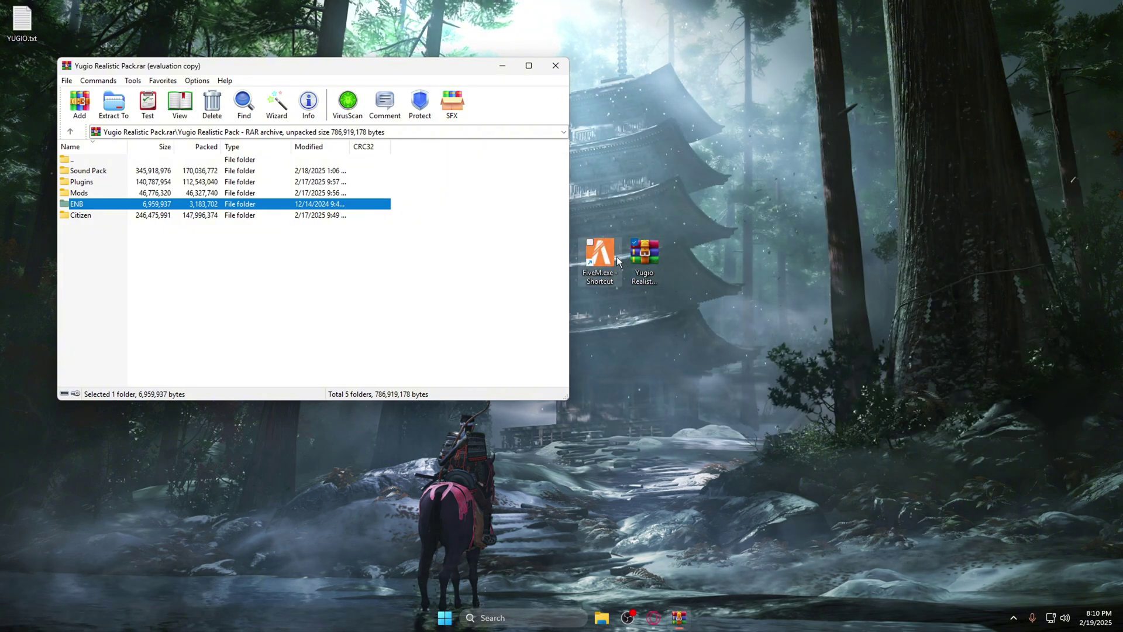
key("super")
type("fivem")
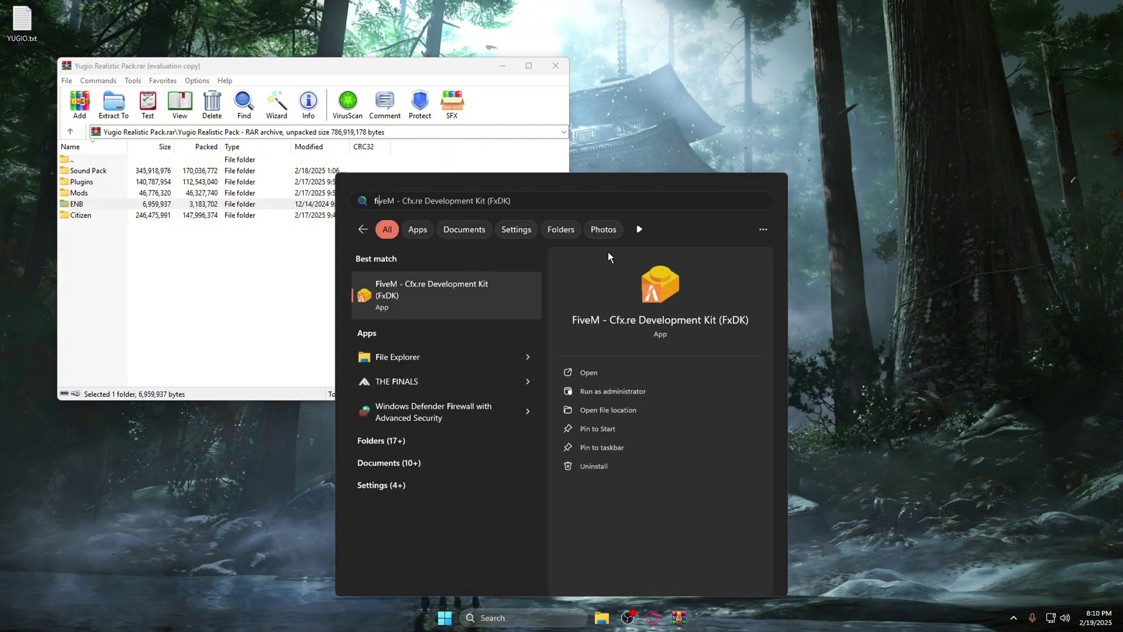
right_click(394, 295)
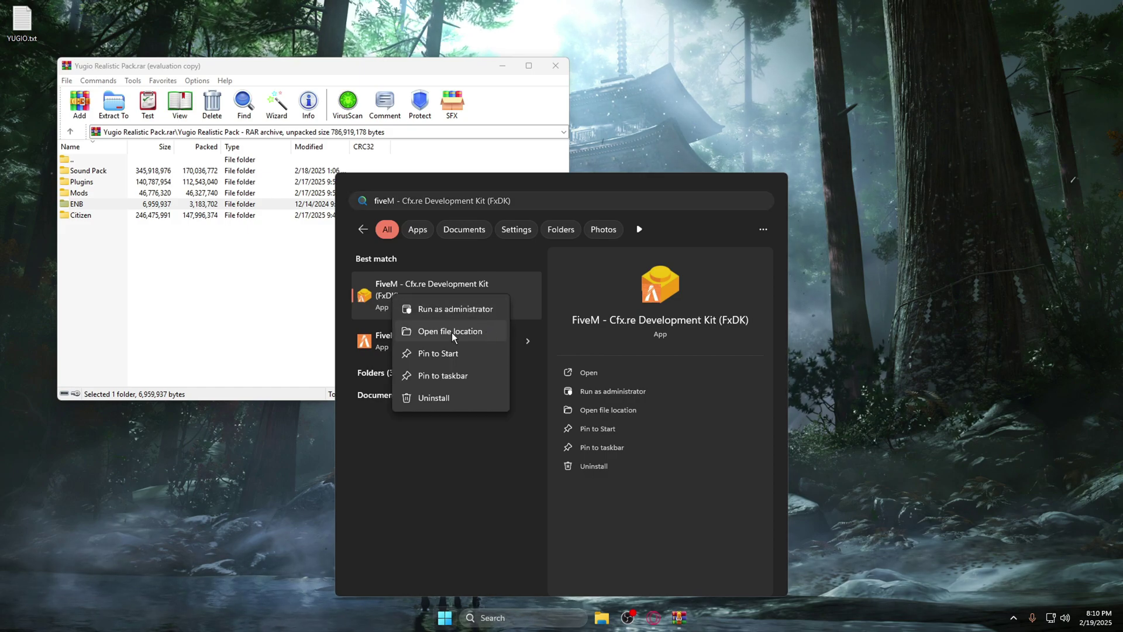
left_click(452, 333)
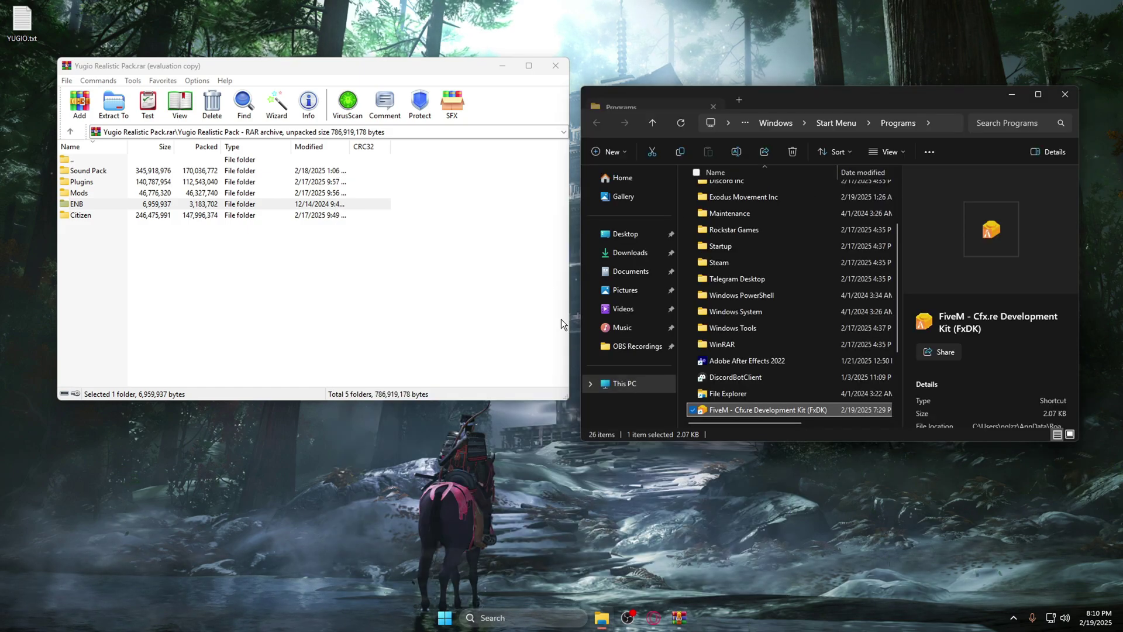
right_click(740, 408)
left_click(779, 216)
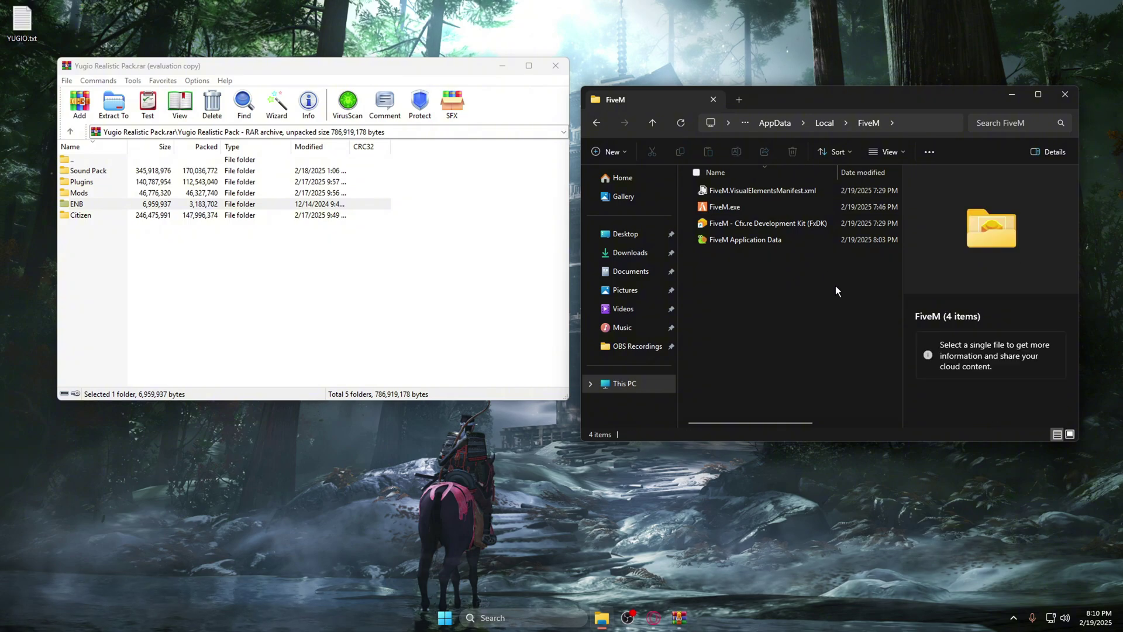
double_click(745, 239)
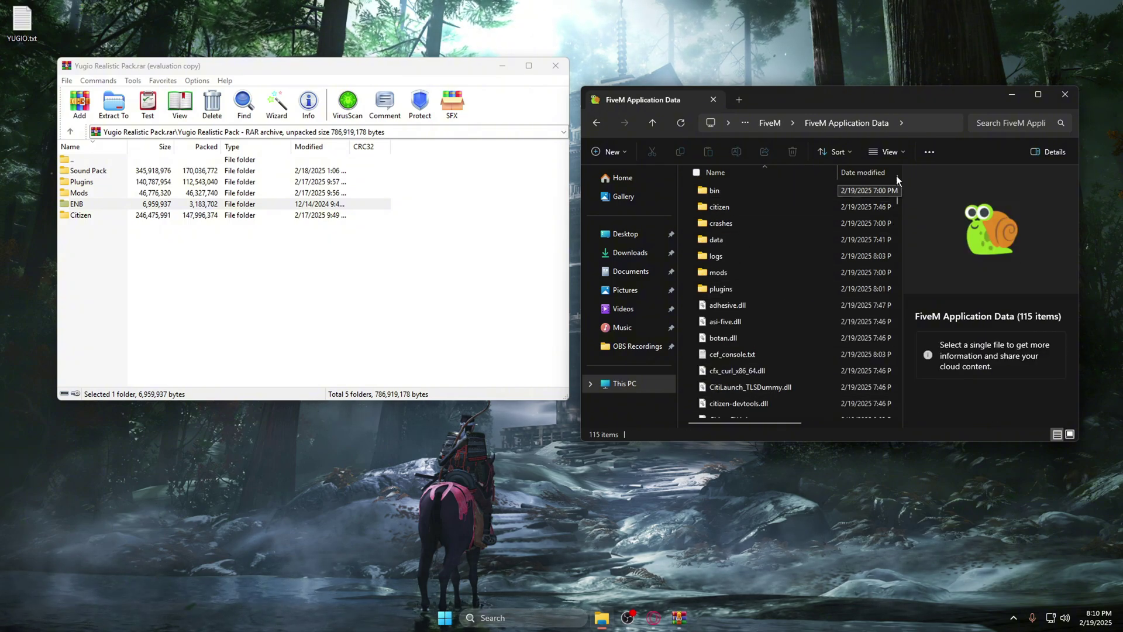
left_click_drag(997, 98, 970, 86)
Delete the mods, citizen and plugins folders from FiveM Application Data
left_click(723, 265)
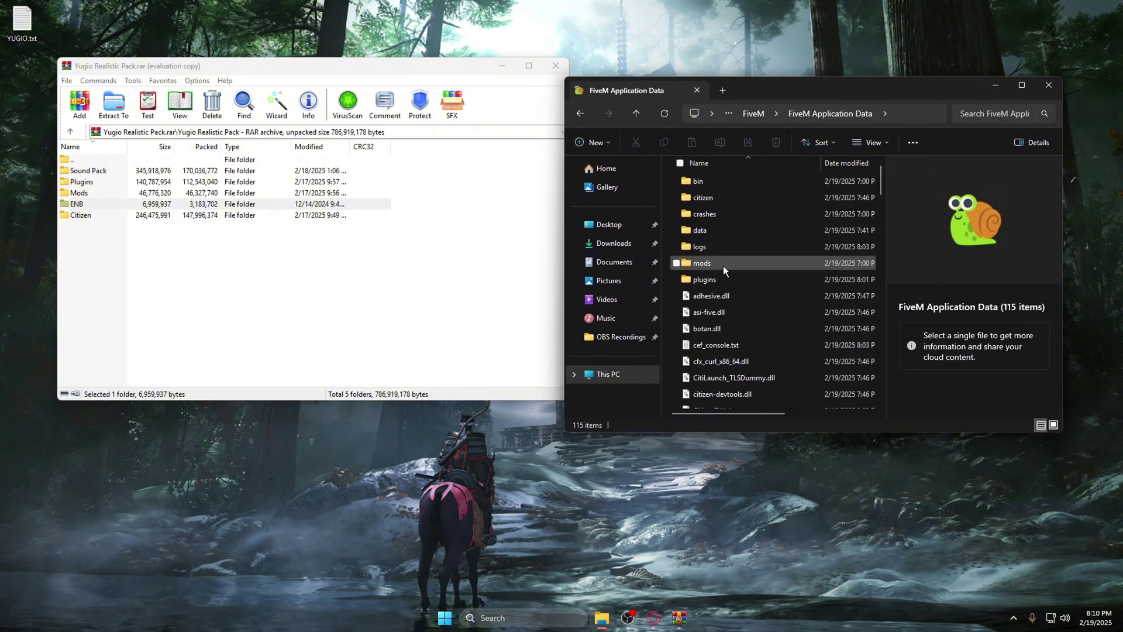
right_click(723, 266)
left_click(847, 276)
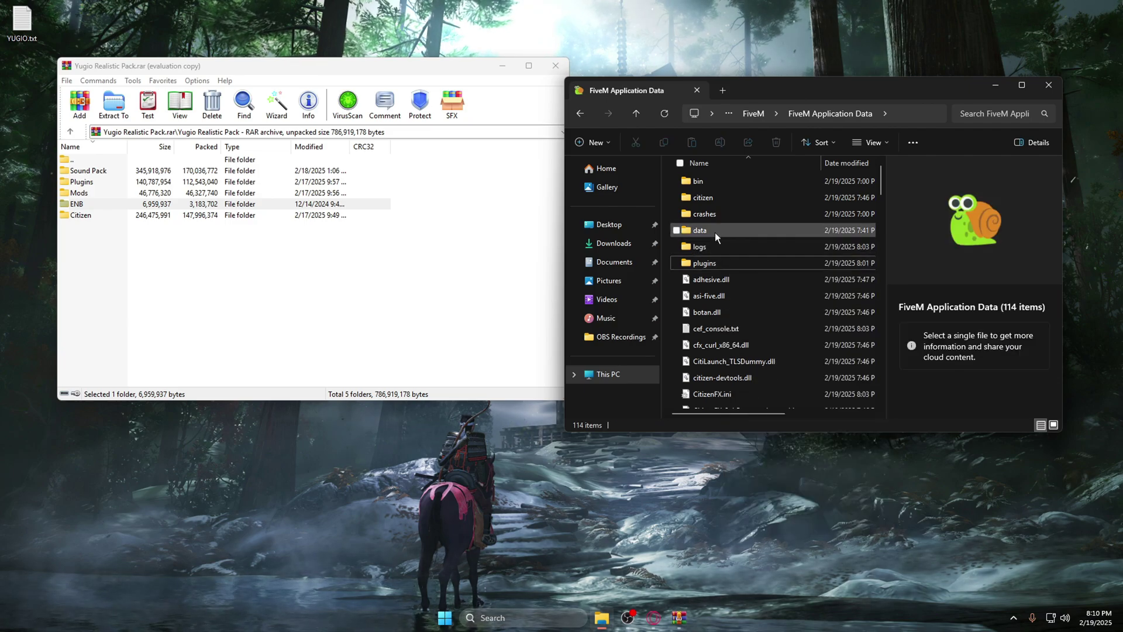
right_click(719, 202)
left_click(842, 228)
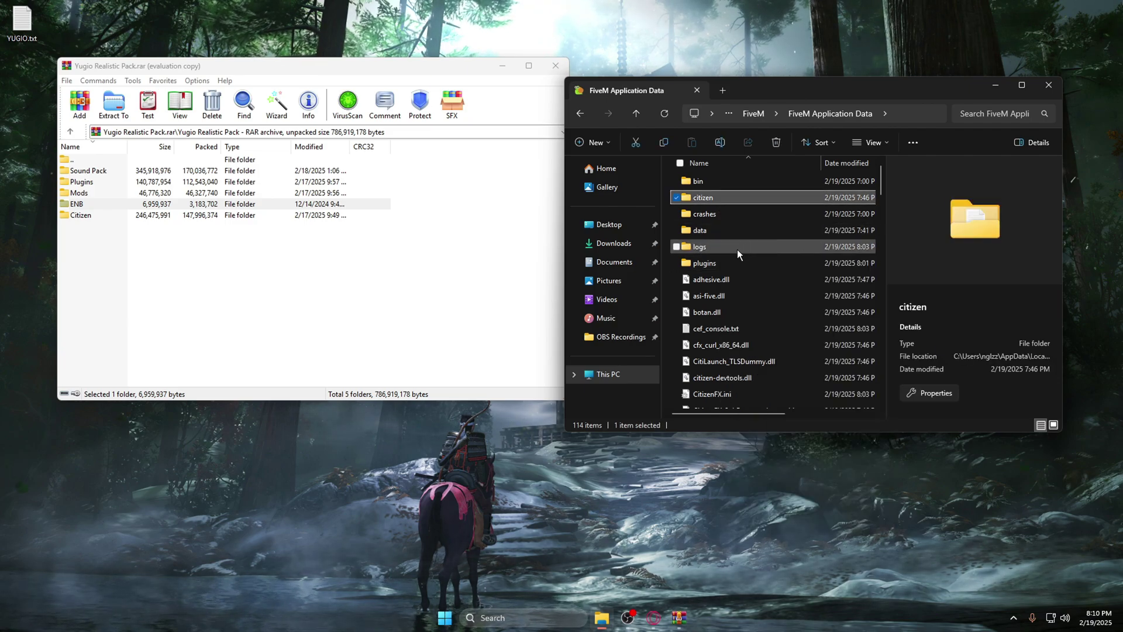
right_click(714, 242)
left_click(837, 257)
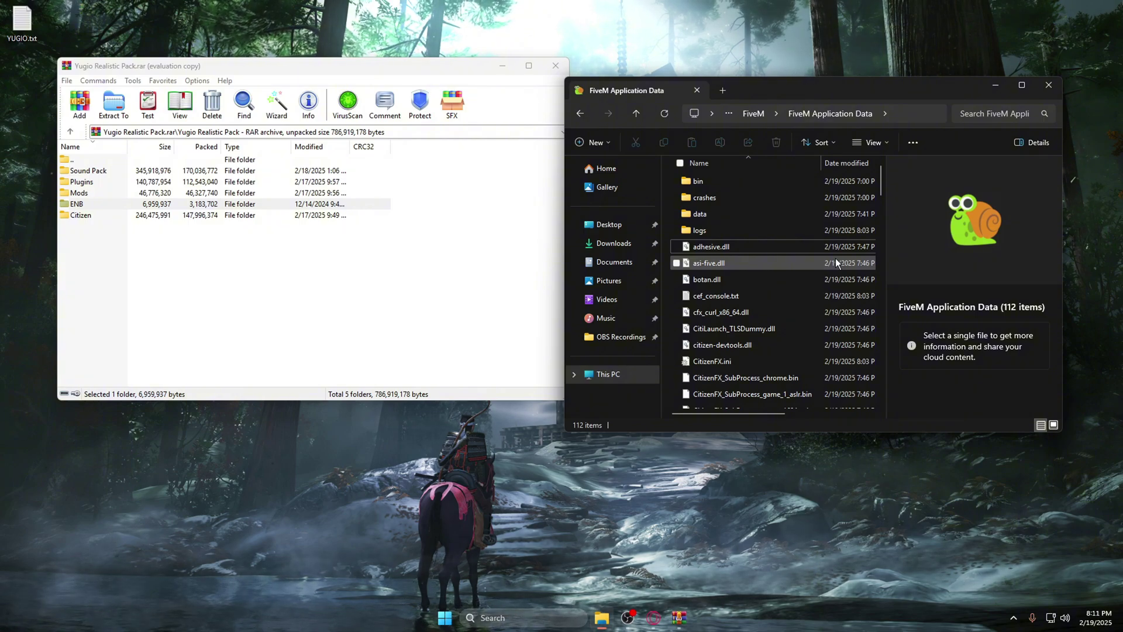
Drag Mods, Citizen and Plugins from the WinRAR archive into FiveM Application Data, now 115 items
left_click(187, 278)
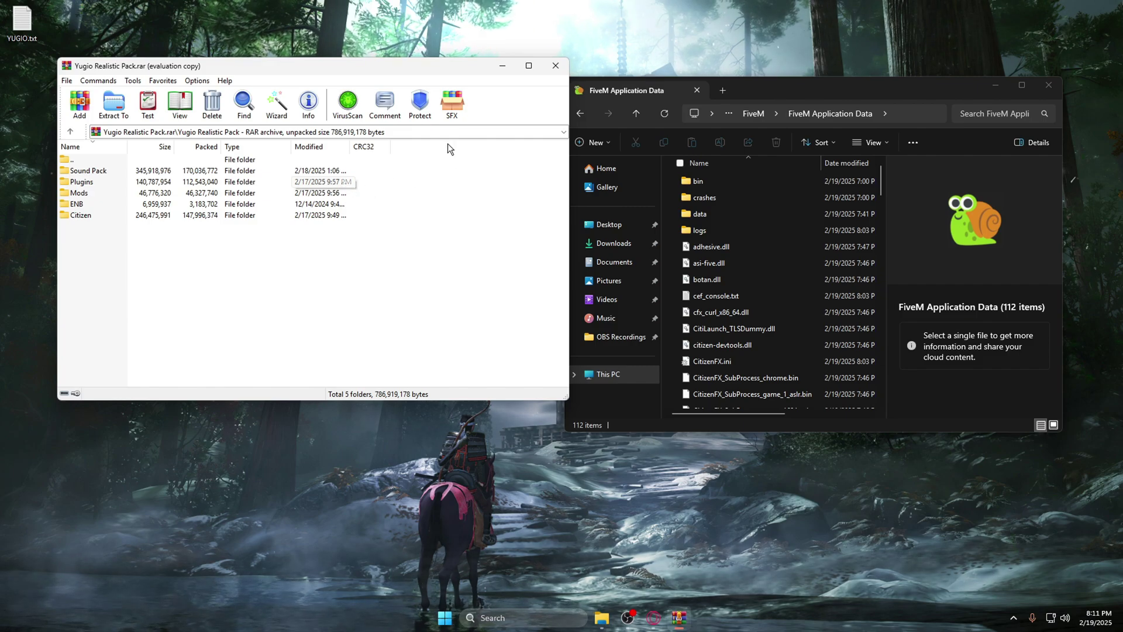
left_click_drag(383, 194, 355, 194)
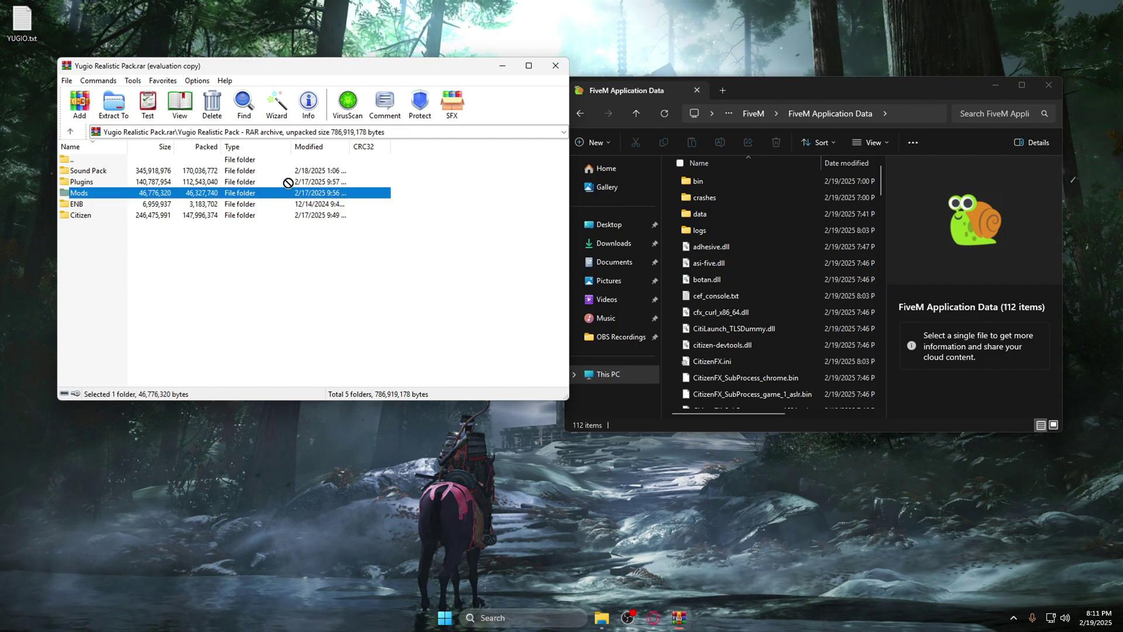
left_click_drag(657, 220, 672, 212)
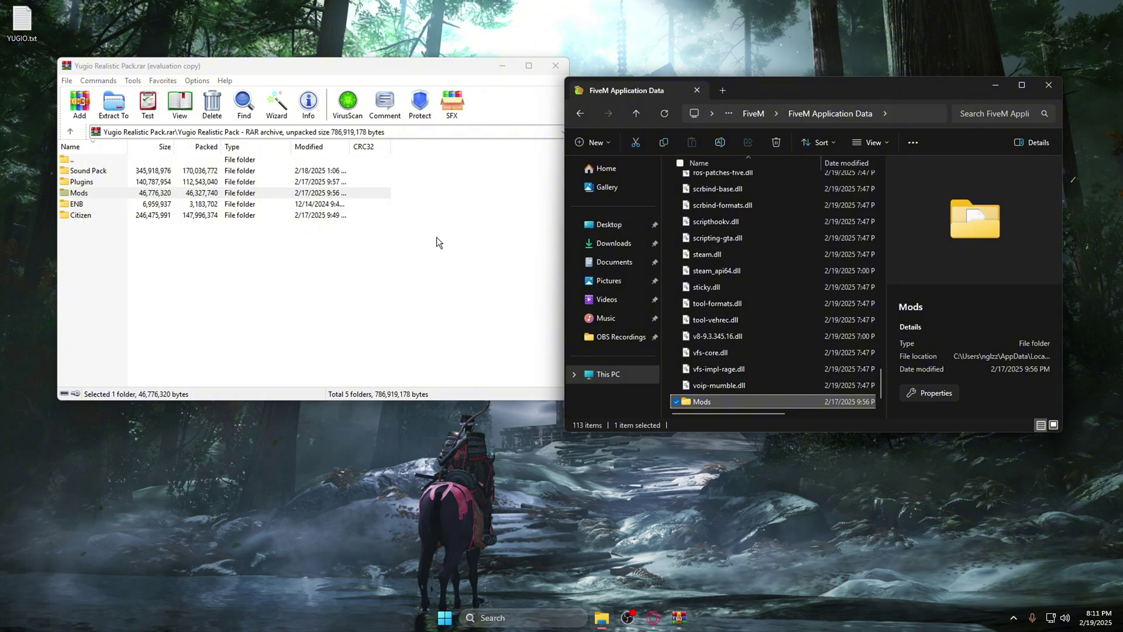
left_click_drag(93, 216, 676, 212)
left_click_drag(82, 182, 676, 199)
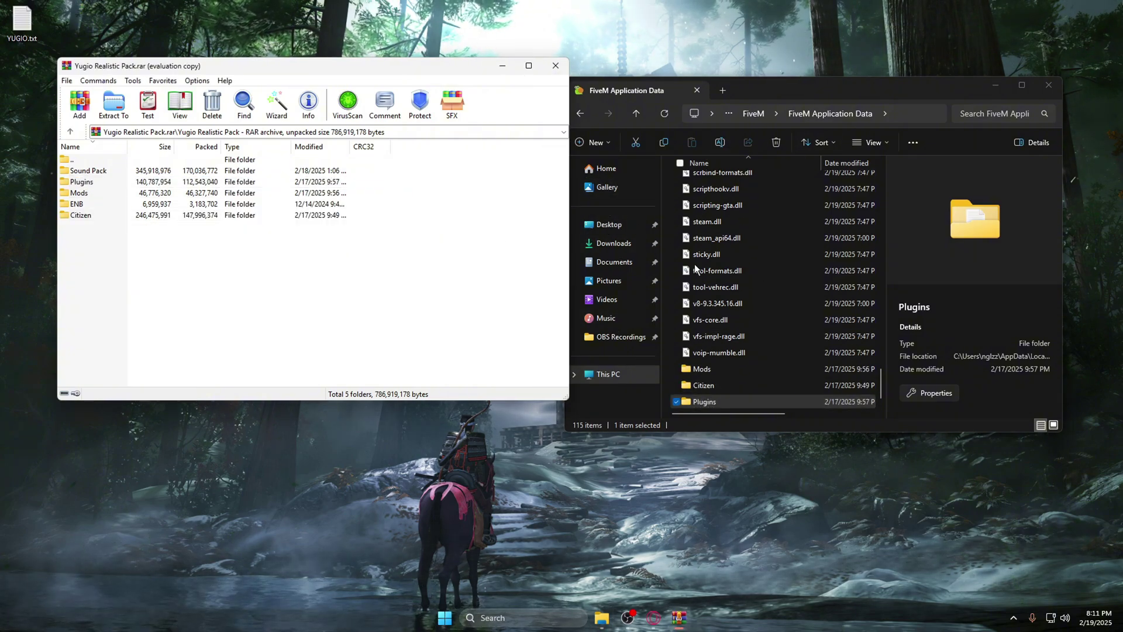
Launch Steam and open Grand Theft Auto V's local files in the x64\audio\sfx folder
left_click(1049, 85)
key("super")
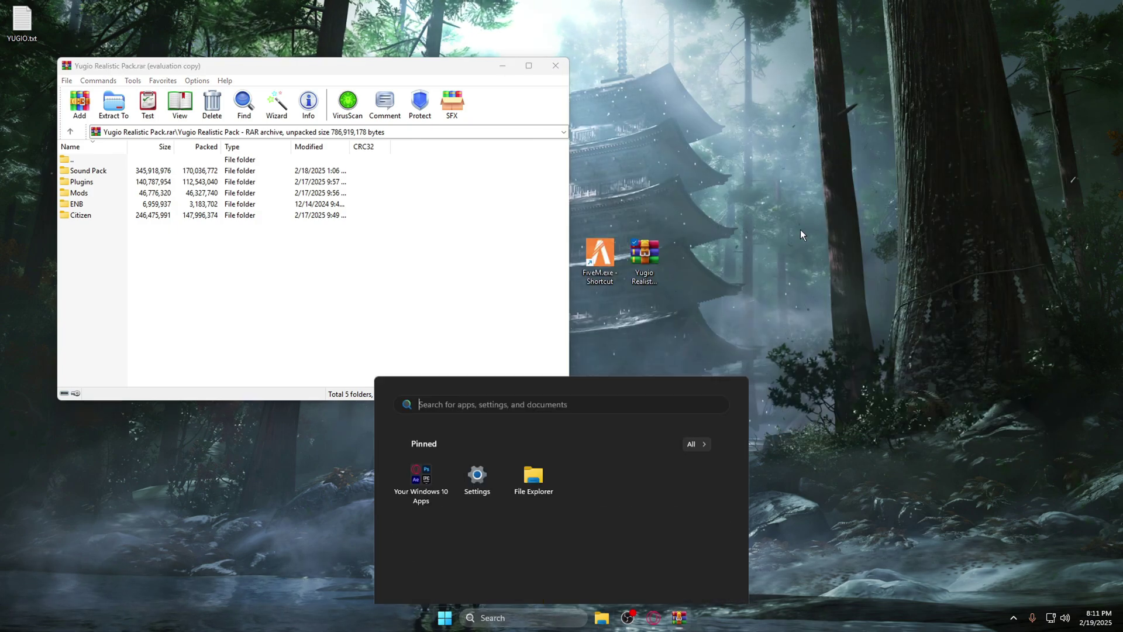
type("steam")
key("Return")
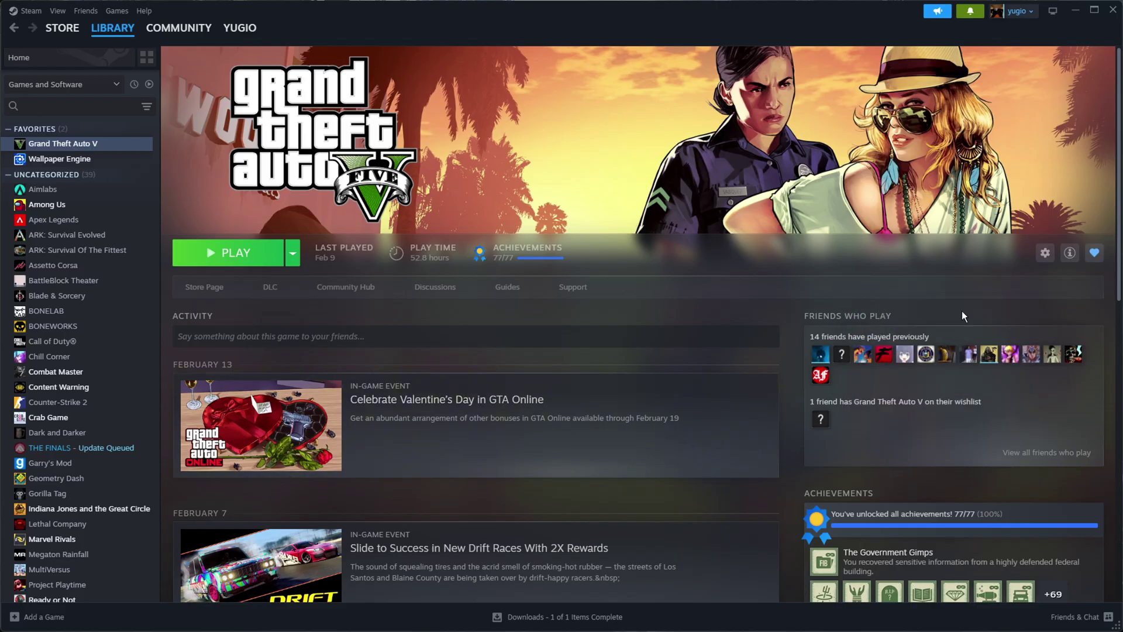
left_click(1046, 253)
mouse_move(924, 310)
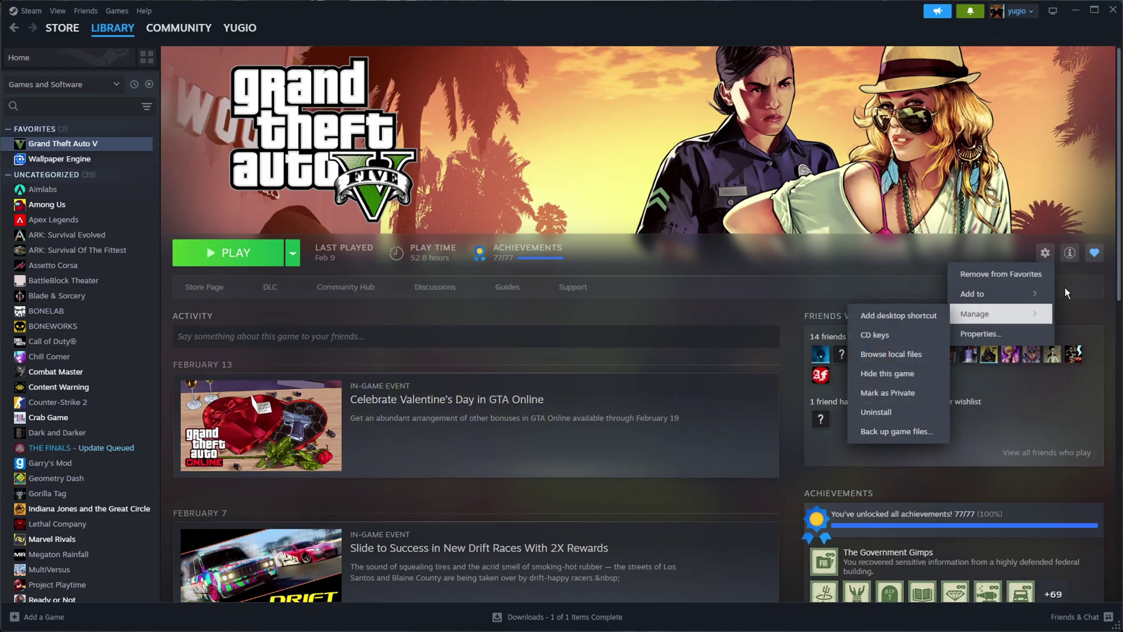
left_click(886, 350)
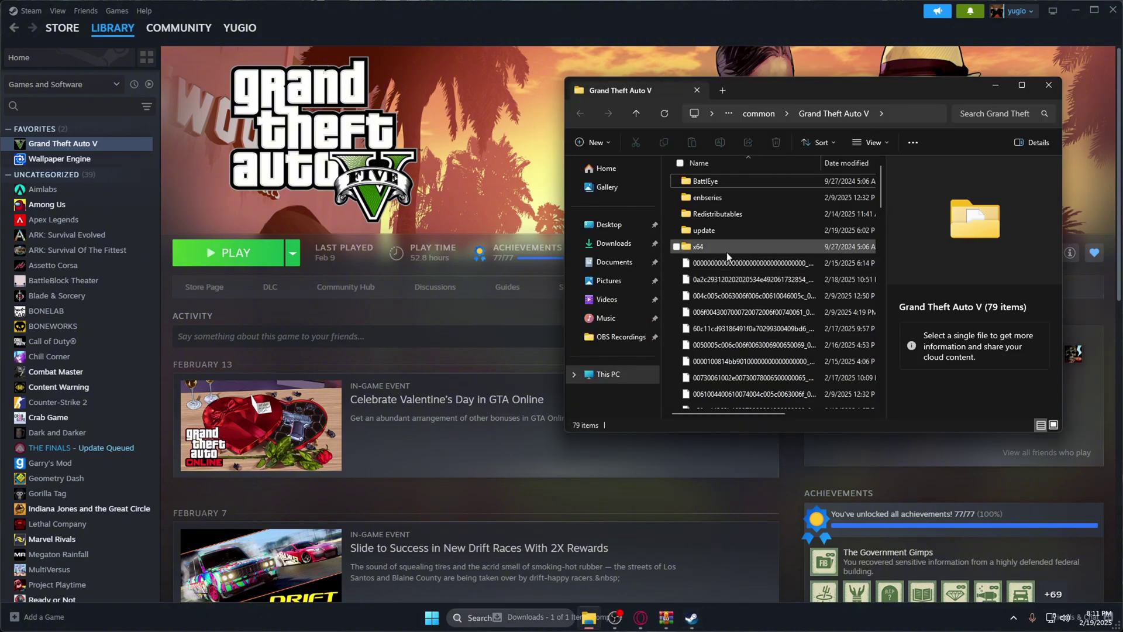
double_click(727, 252)
double_click(709, 181)
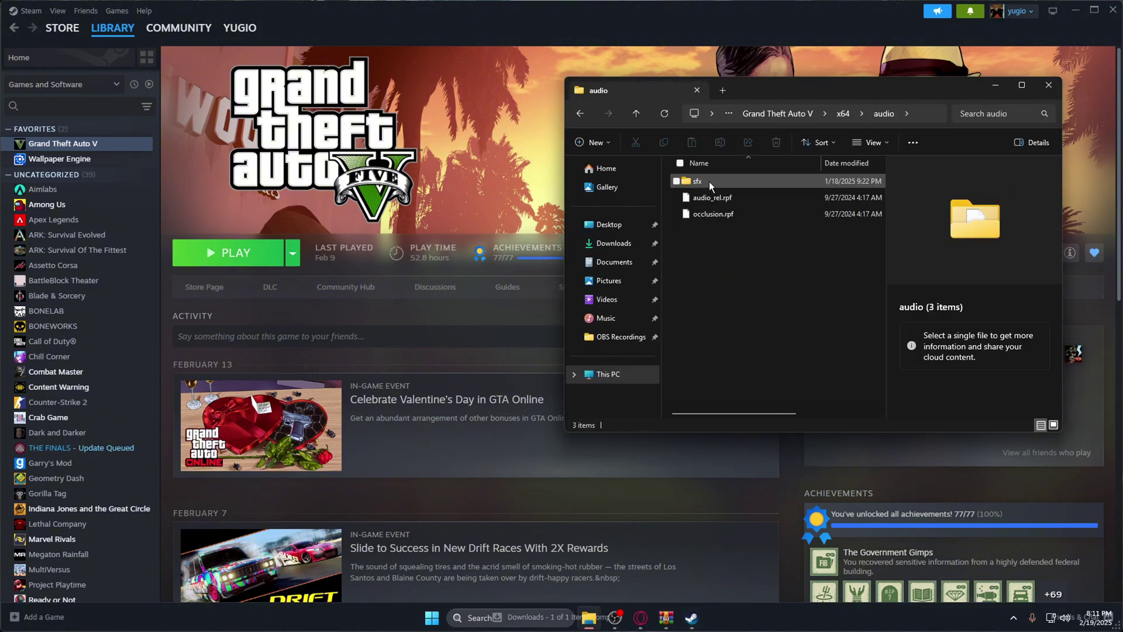
double_click(715, 181)
Drag the three Sound Pack RPF files from the archive into sfx, replacing existing files
left_click(665, 618)
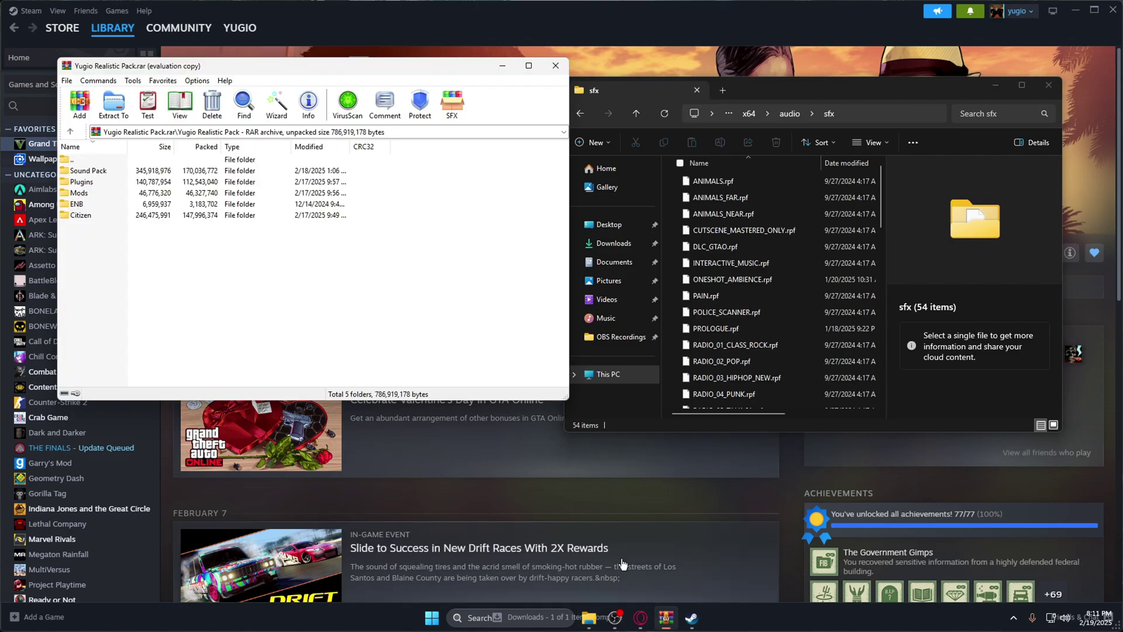
double_click(111, 171)
left_click_drag(108, 226, 112, 175)
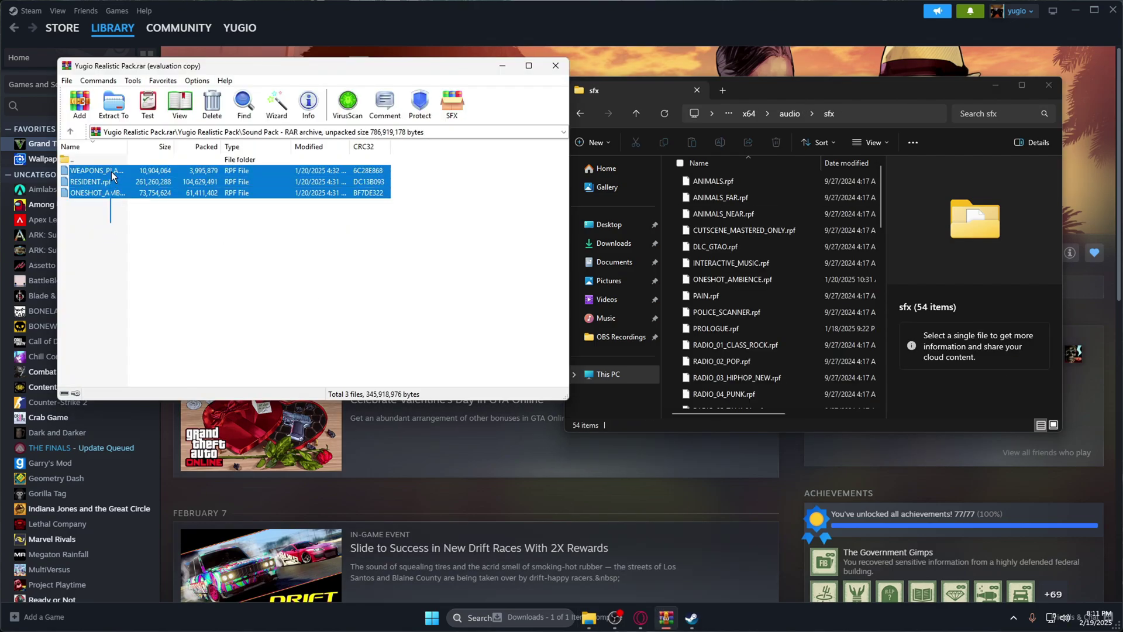
left_click_drag(674, 236, 676, 237)
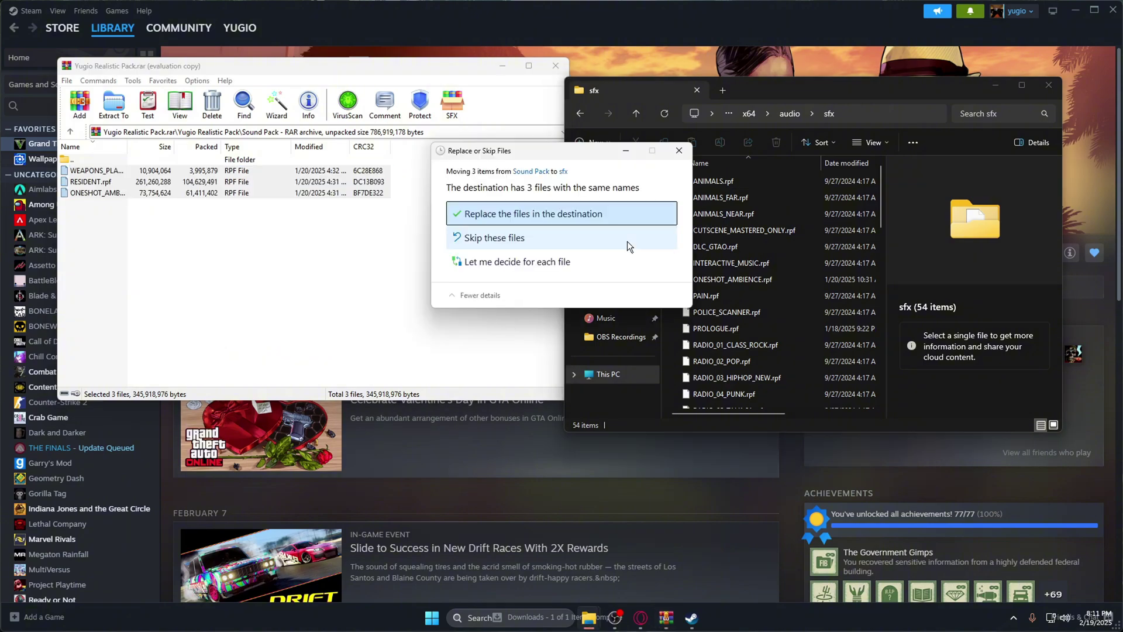
left_click(561, 215)
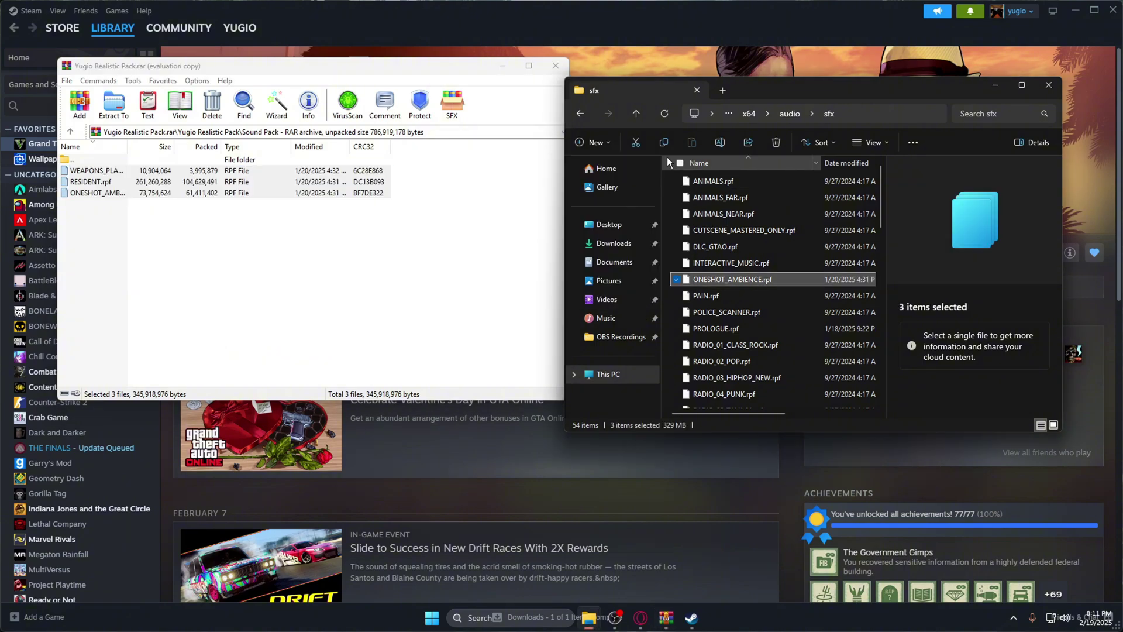
left_click(554, 66)
left_click(1048, 85)
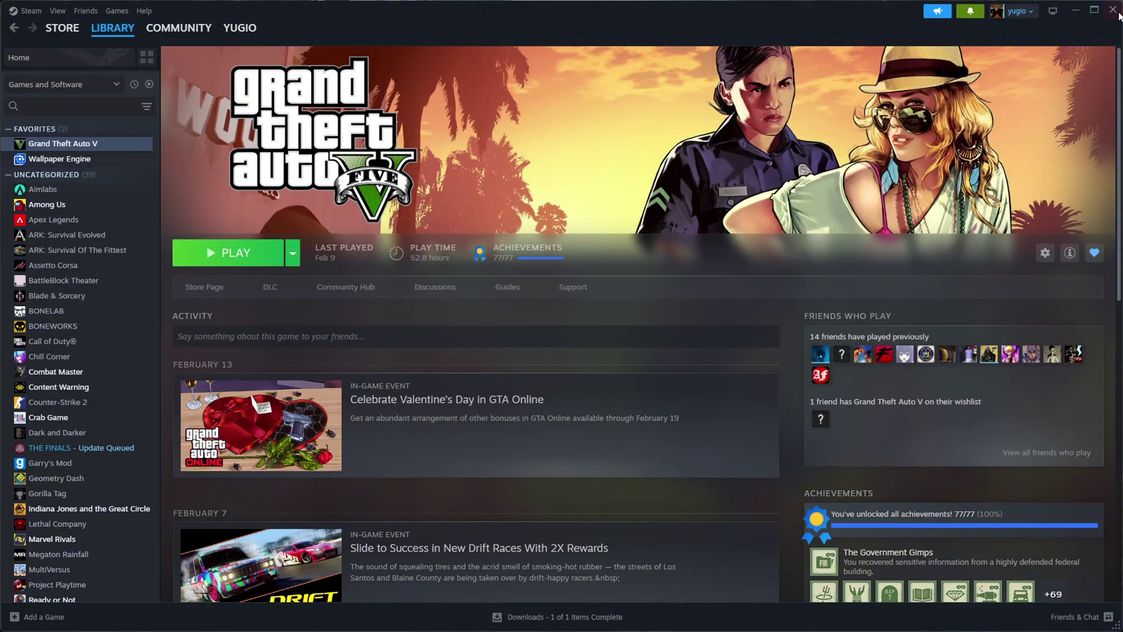
Close Steam and locate the folder containing FiveM.exe via the FiveM Start search result
left_click(1113, 10)
key("super")
left_click(869, 293)
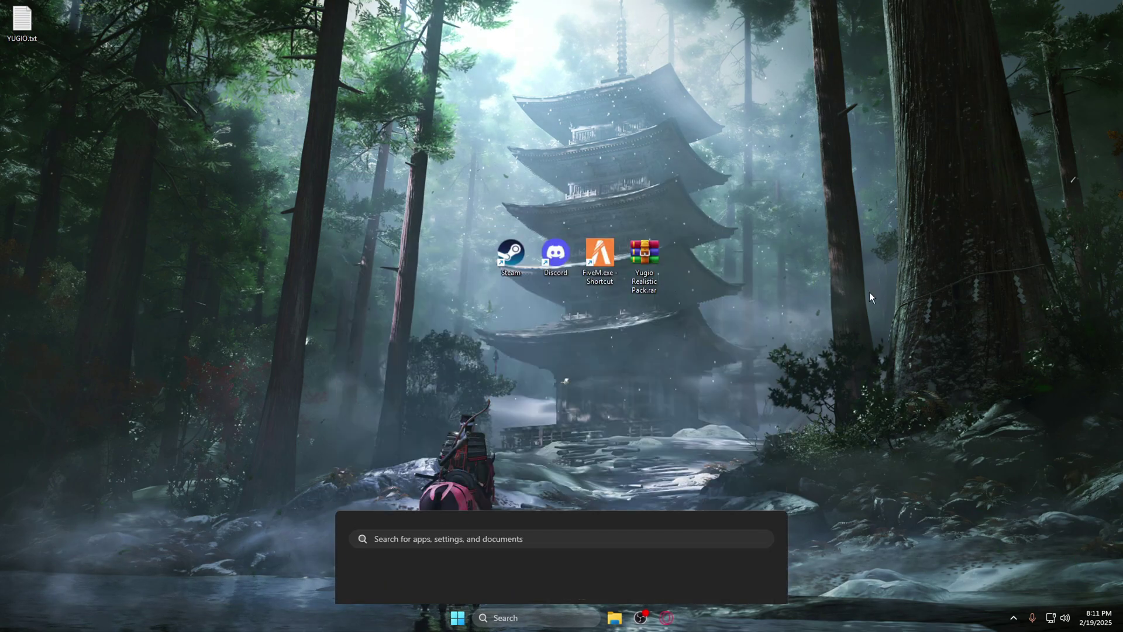
key("super")
key("super")
key("super")
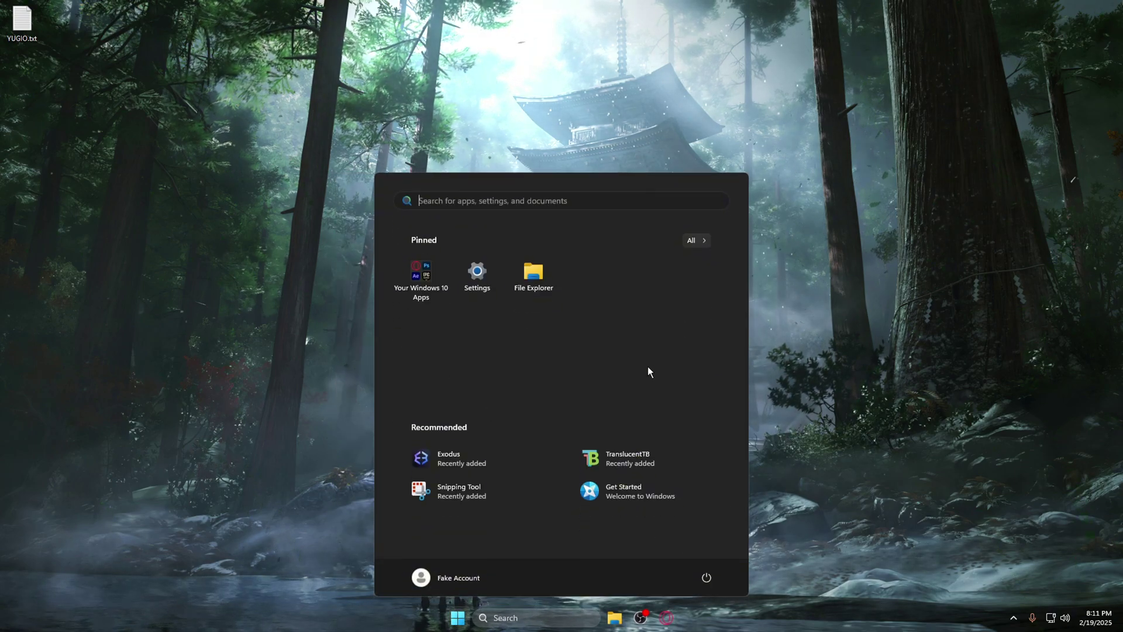
type("f")
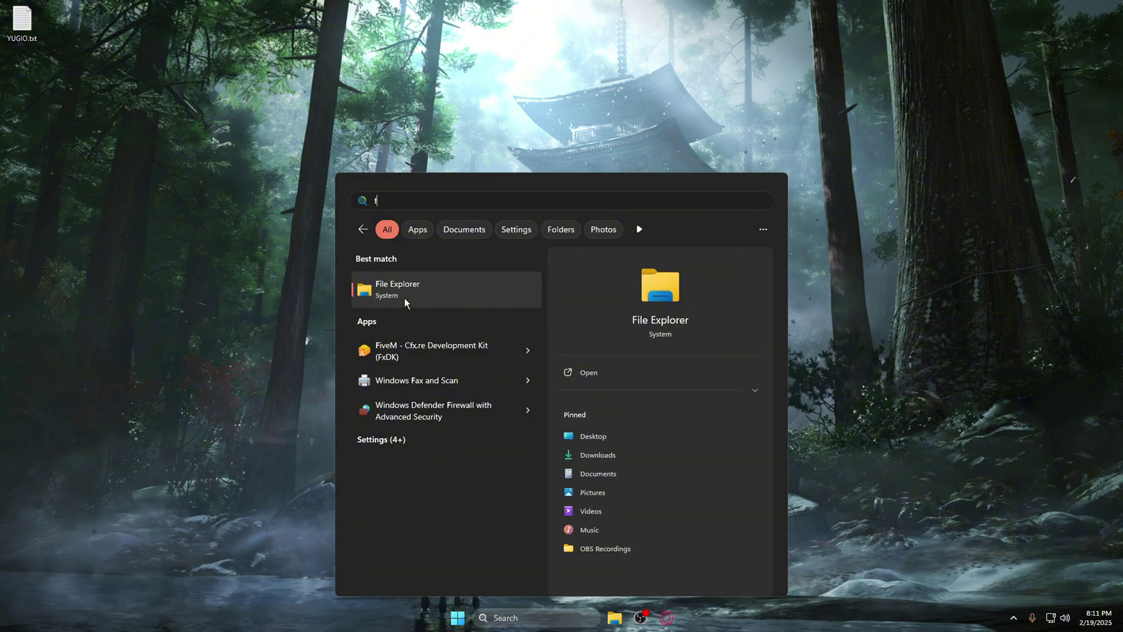
type("ivem")
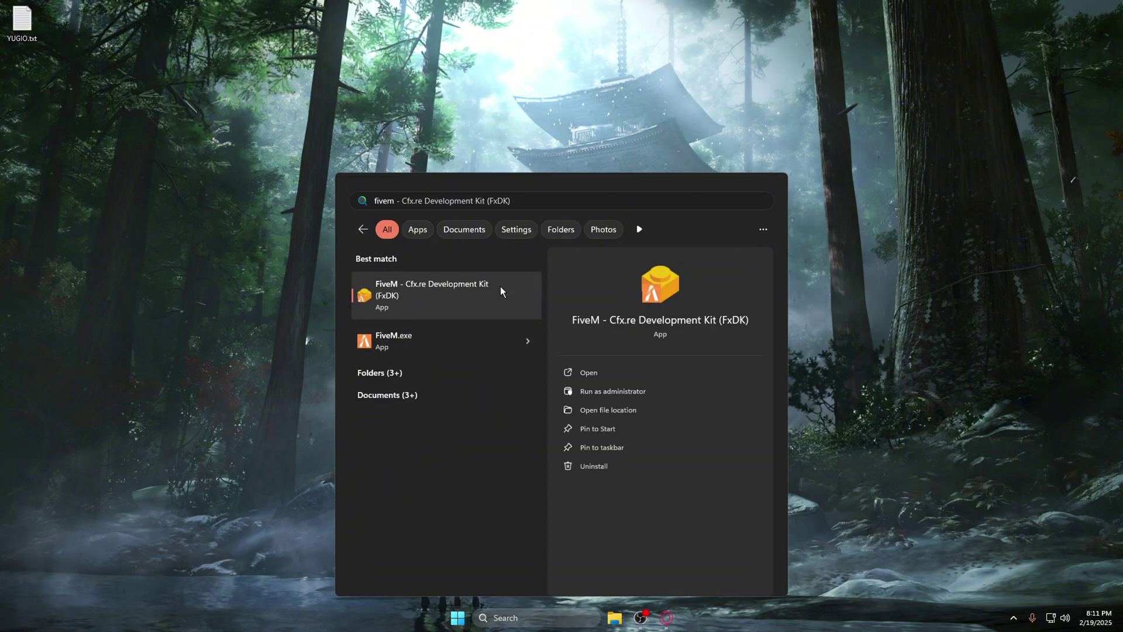
right_click(422, 296)
left_click(474, 323)
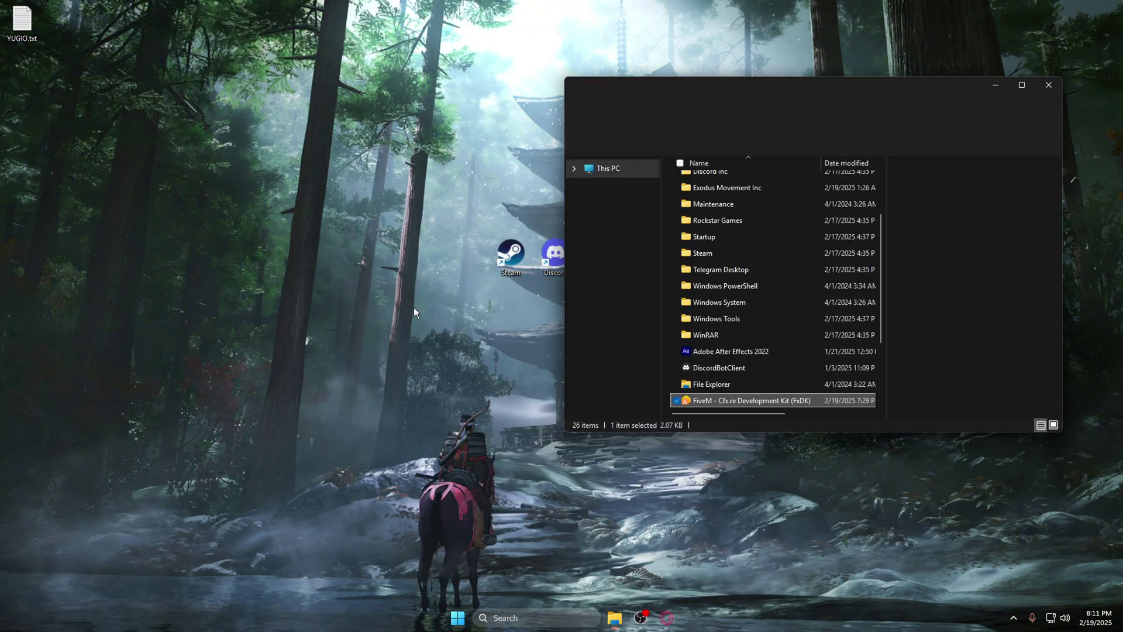
right_click(718, 399)
left_click(777, 209)
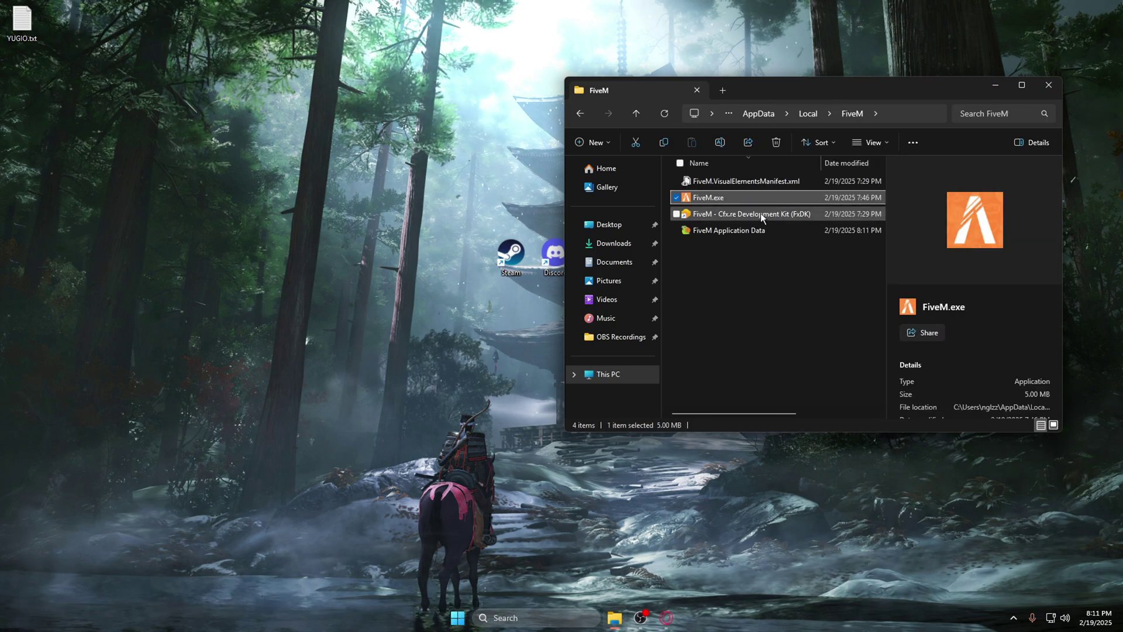
Copy the full path of the FiveM Application Data\Plugins folder from the address bar
double_click(725, 230)
double_click(705, 275)
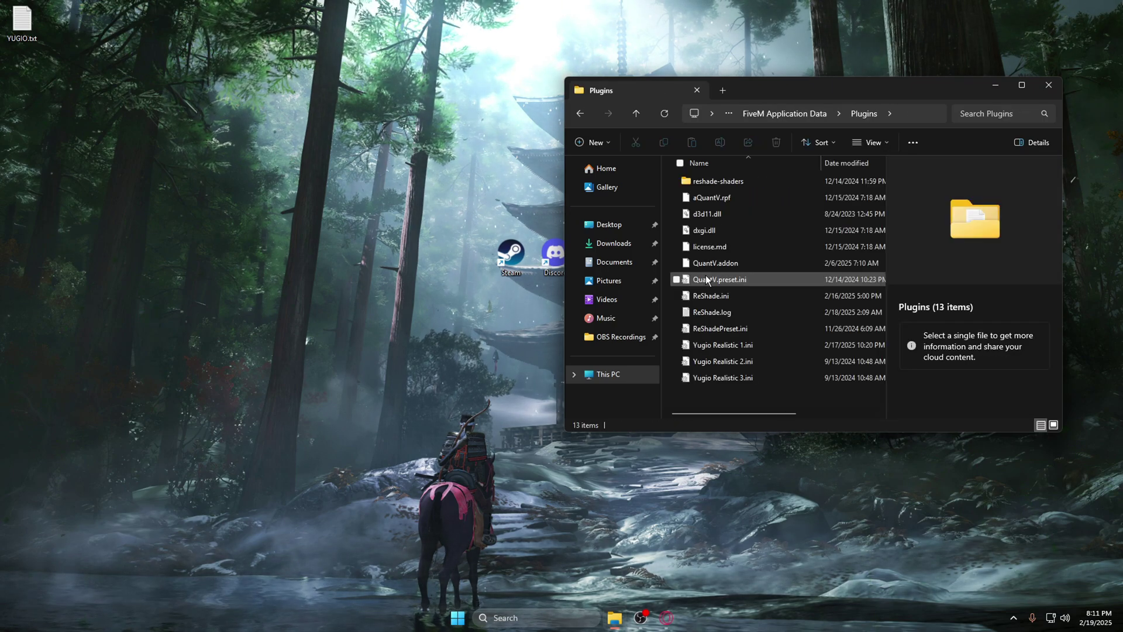
left_click(907, 114)
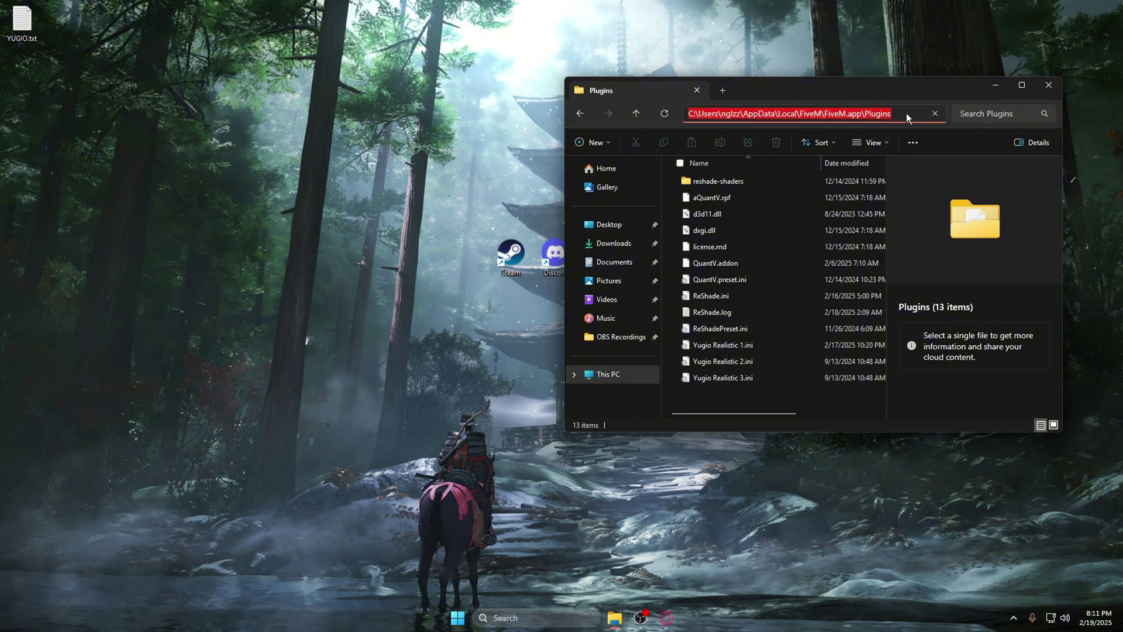
right_click(885, 118)
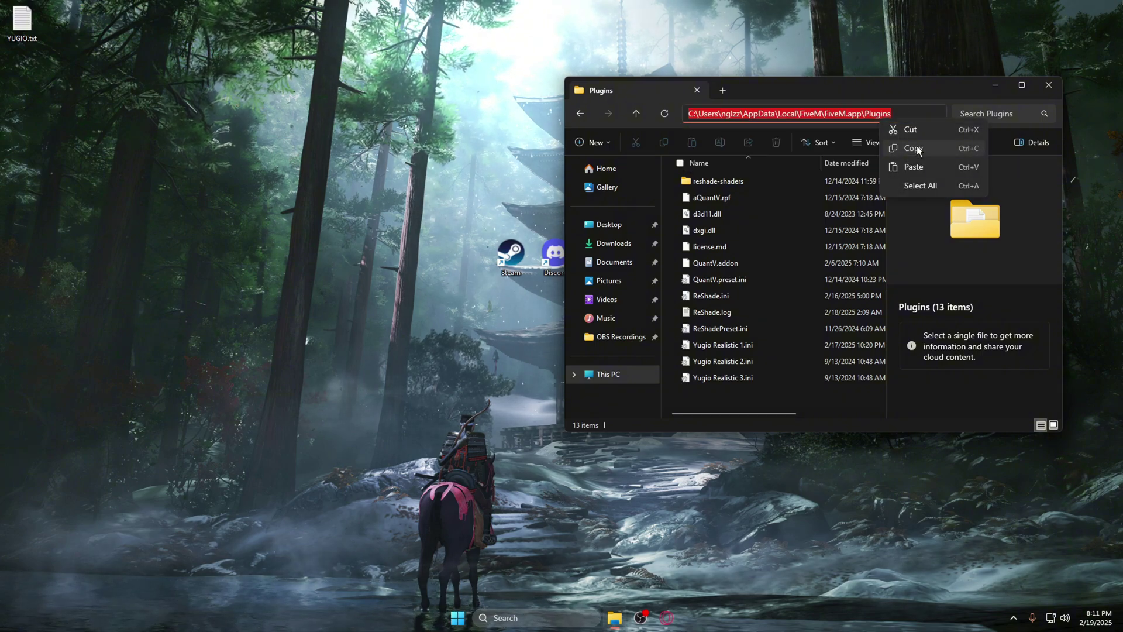
left_click(918, 148)
Clear the windows to show the desktop and select the FiveM shortcut
key("super+d")
key("super")
left_click(605, 251)
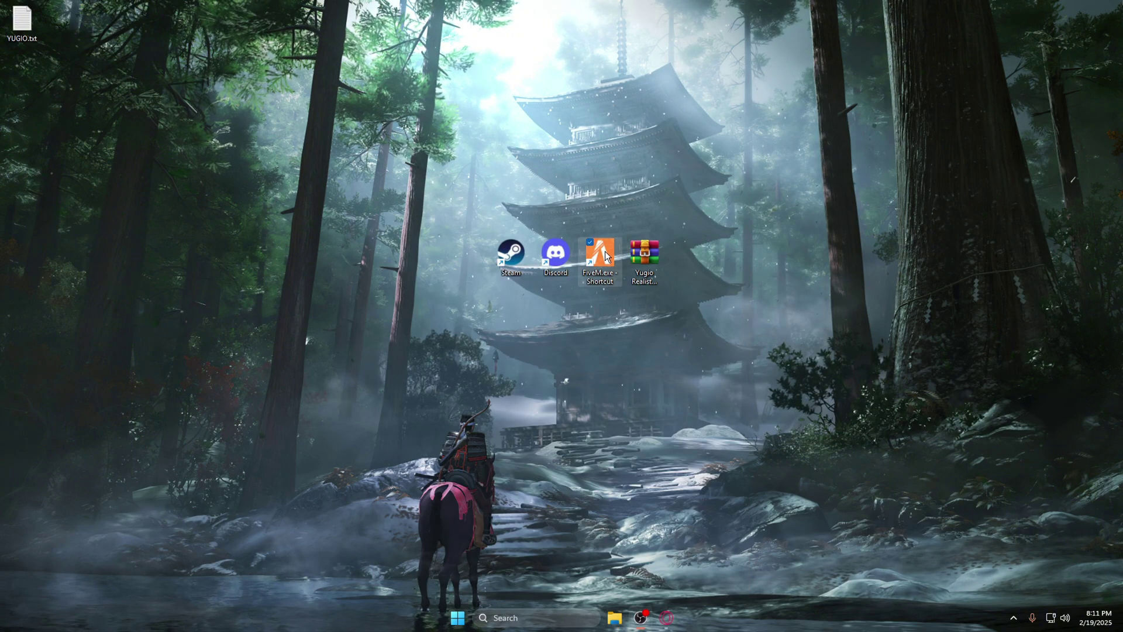
Relaunch FiveM and load Yugio Realistic 1.ini from Plugins in the ReShade overlay's preset browser
double_click(605, 251)
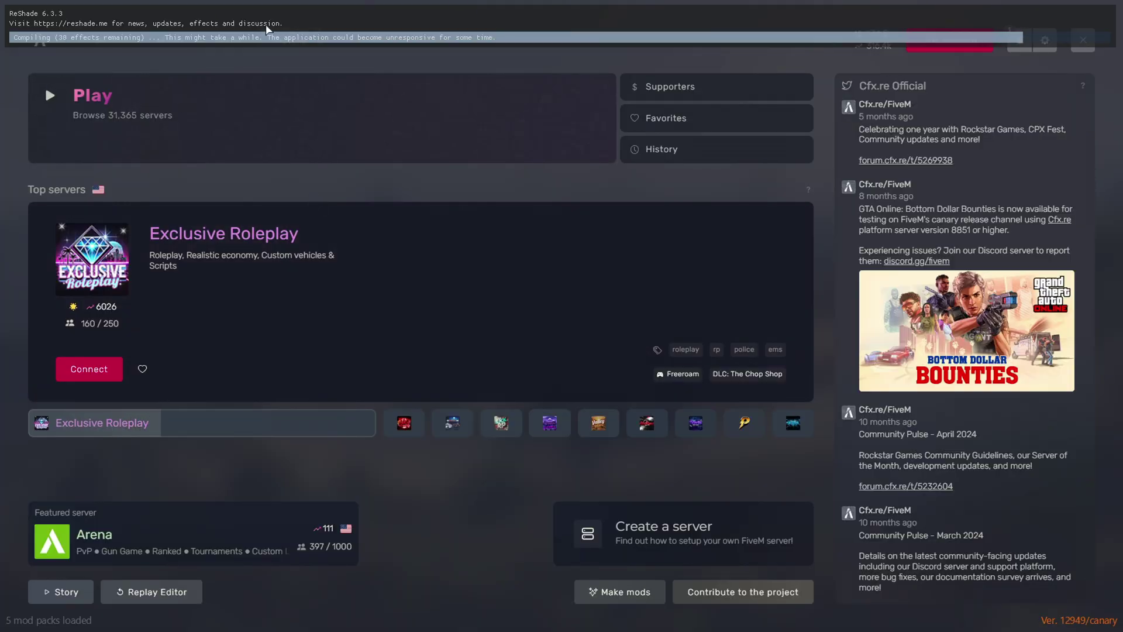
key("Home")
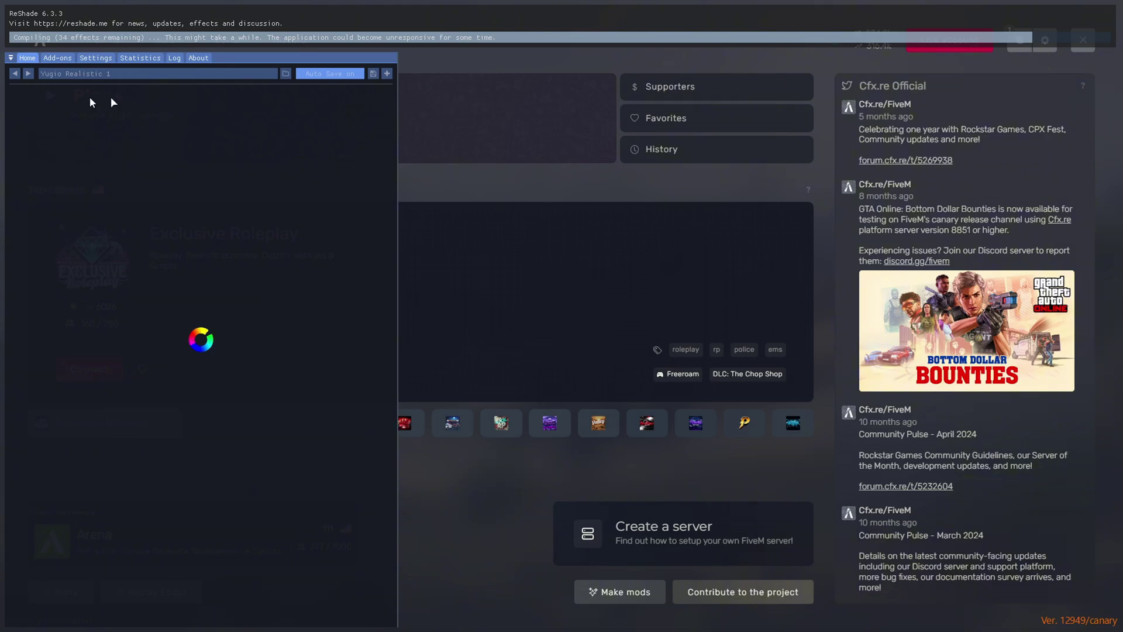
key("super")
key("super")
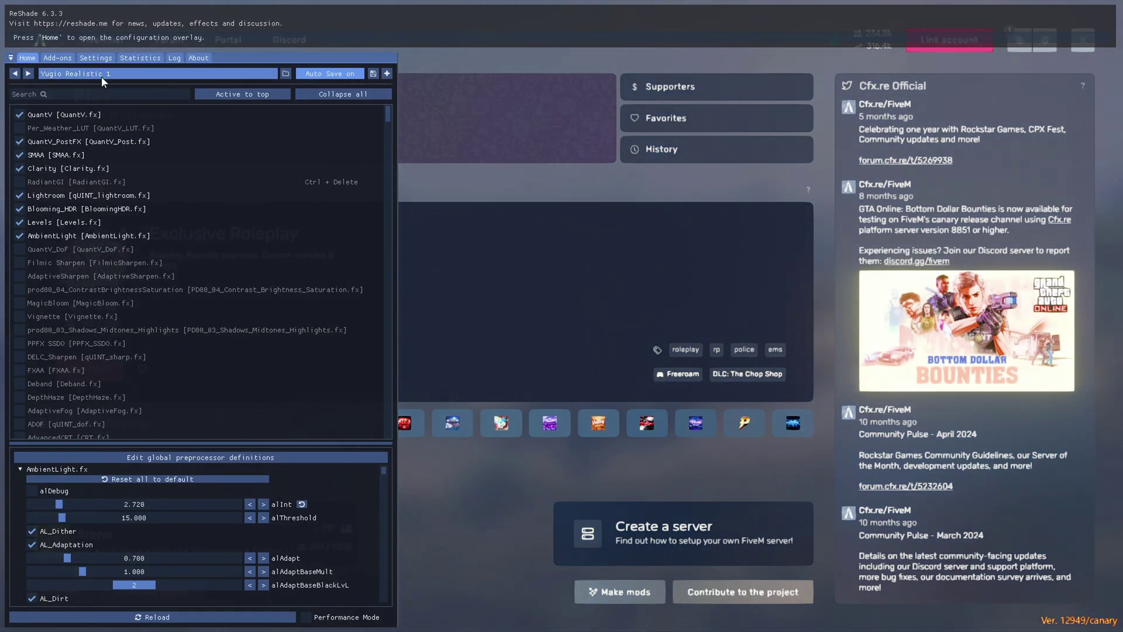
left_click(102, 77)
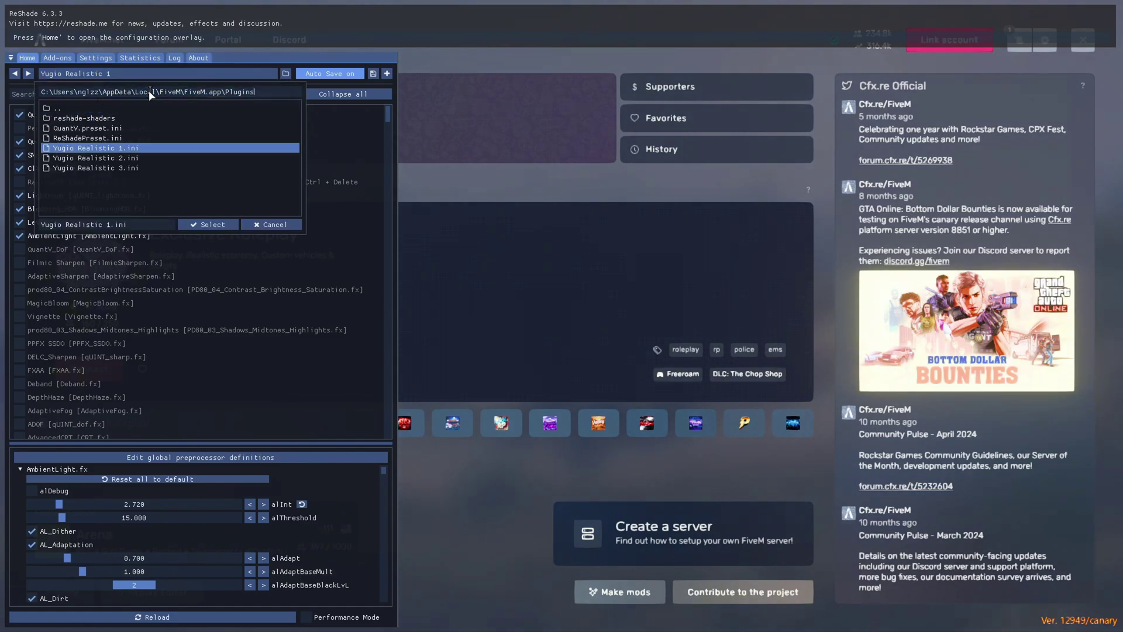
key("Return")
left_click(135, 26)
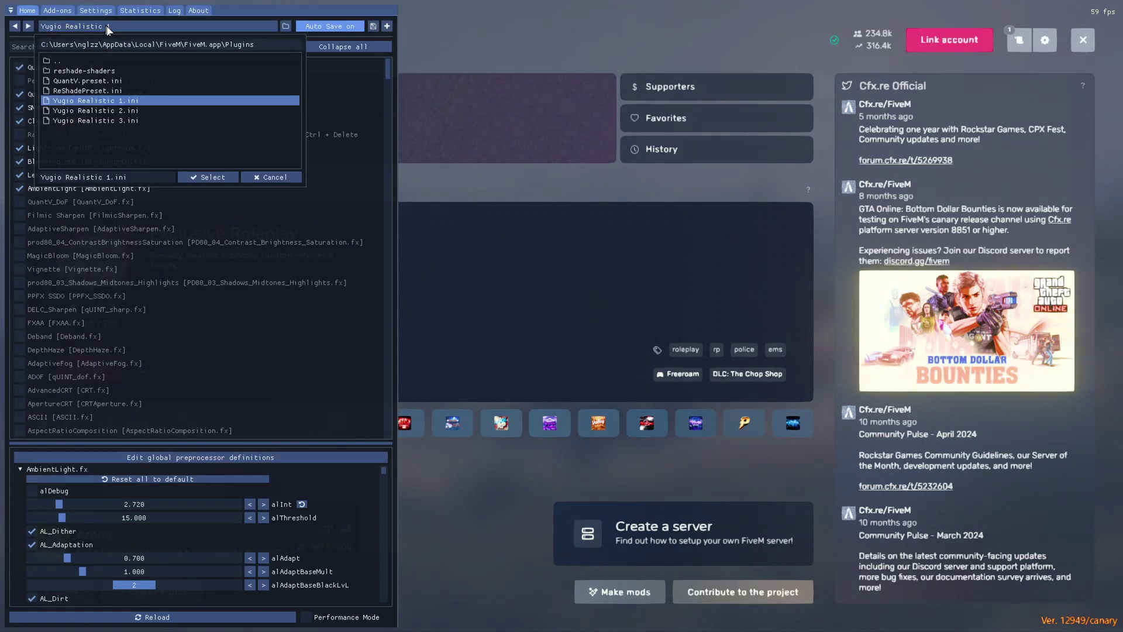